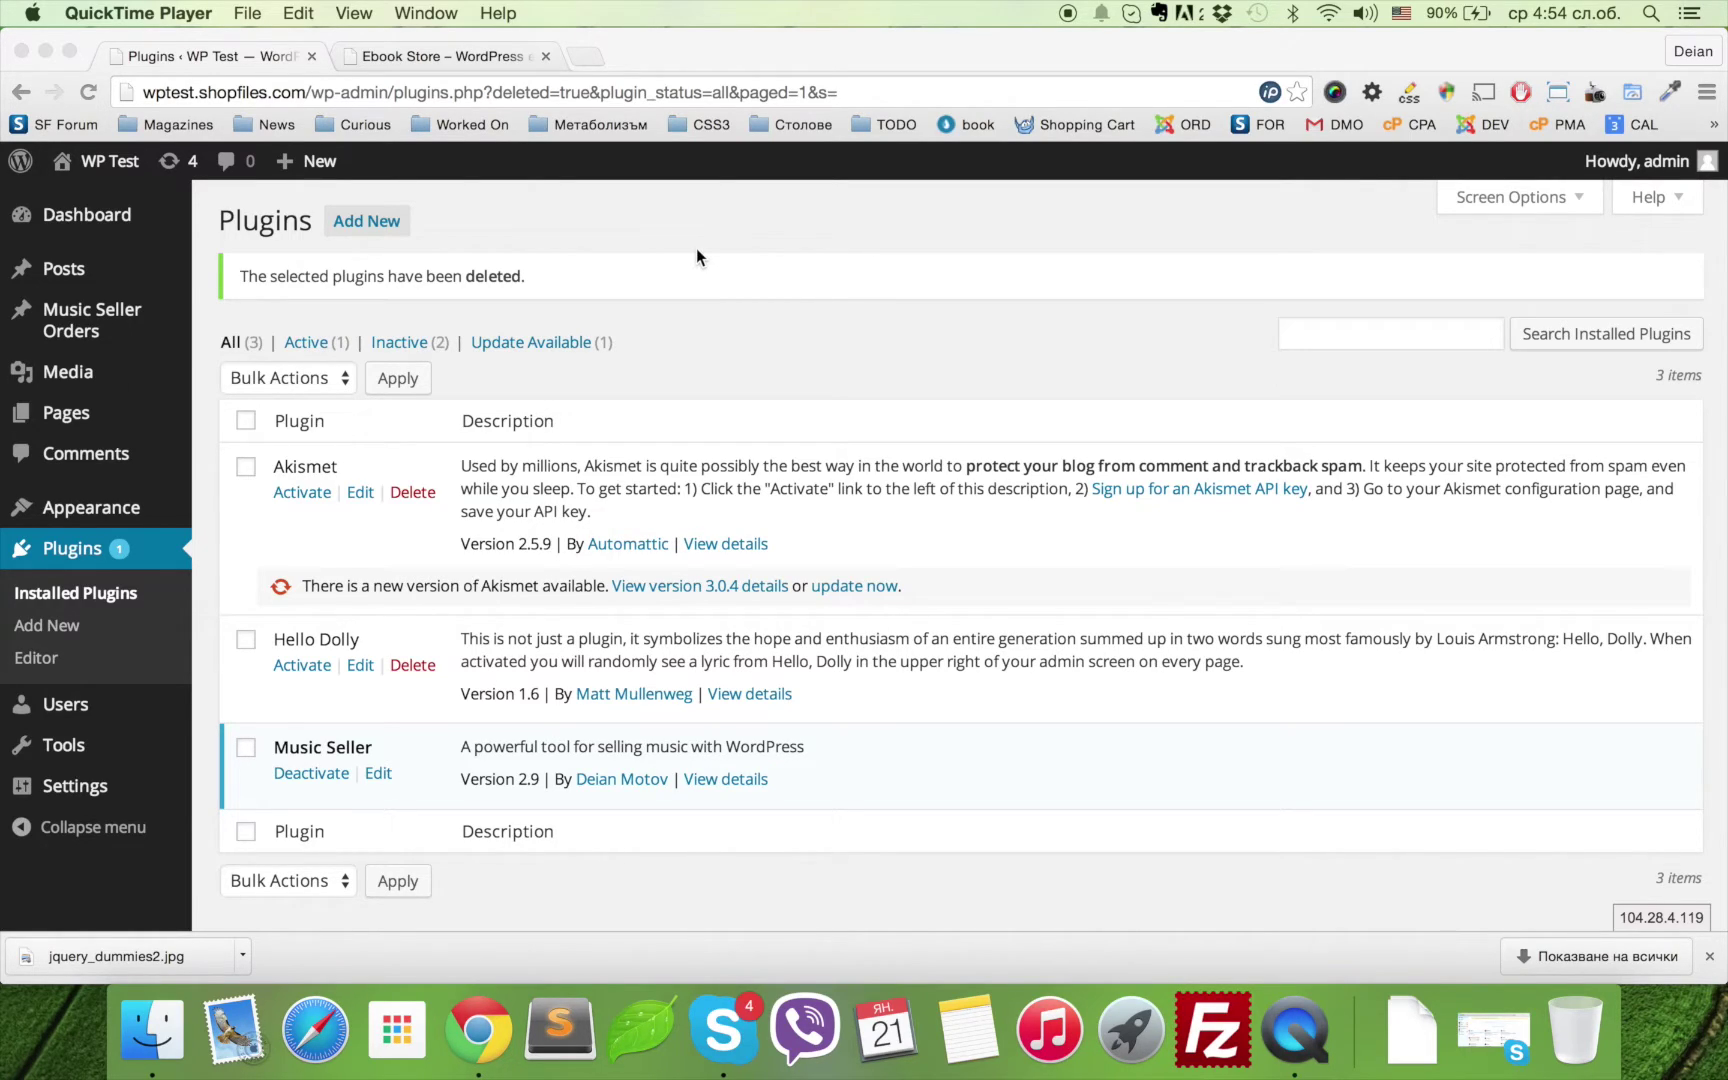
- Choose ebook_store.zip from Downloads in the Upload Plugin form under Plugins > Add New
{"action": "left_click", "coordinate": [387, 225]}
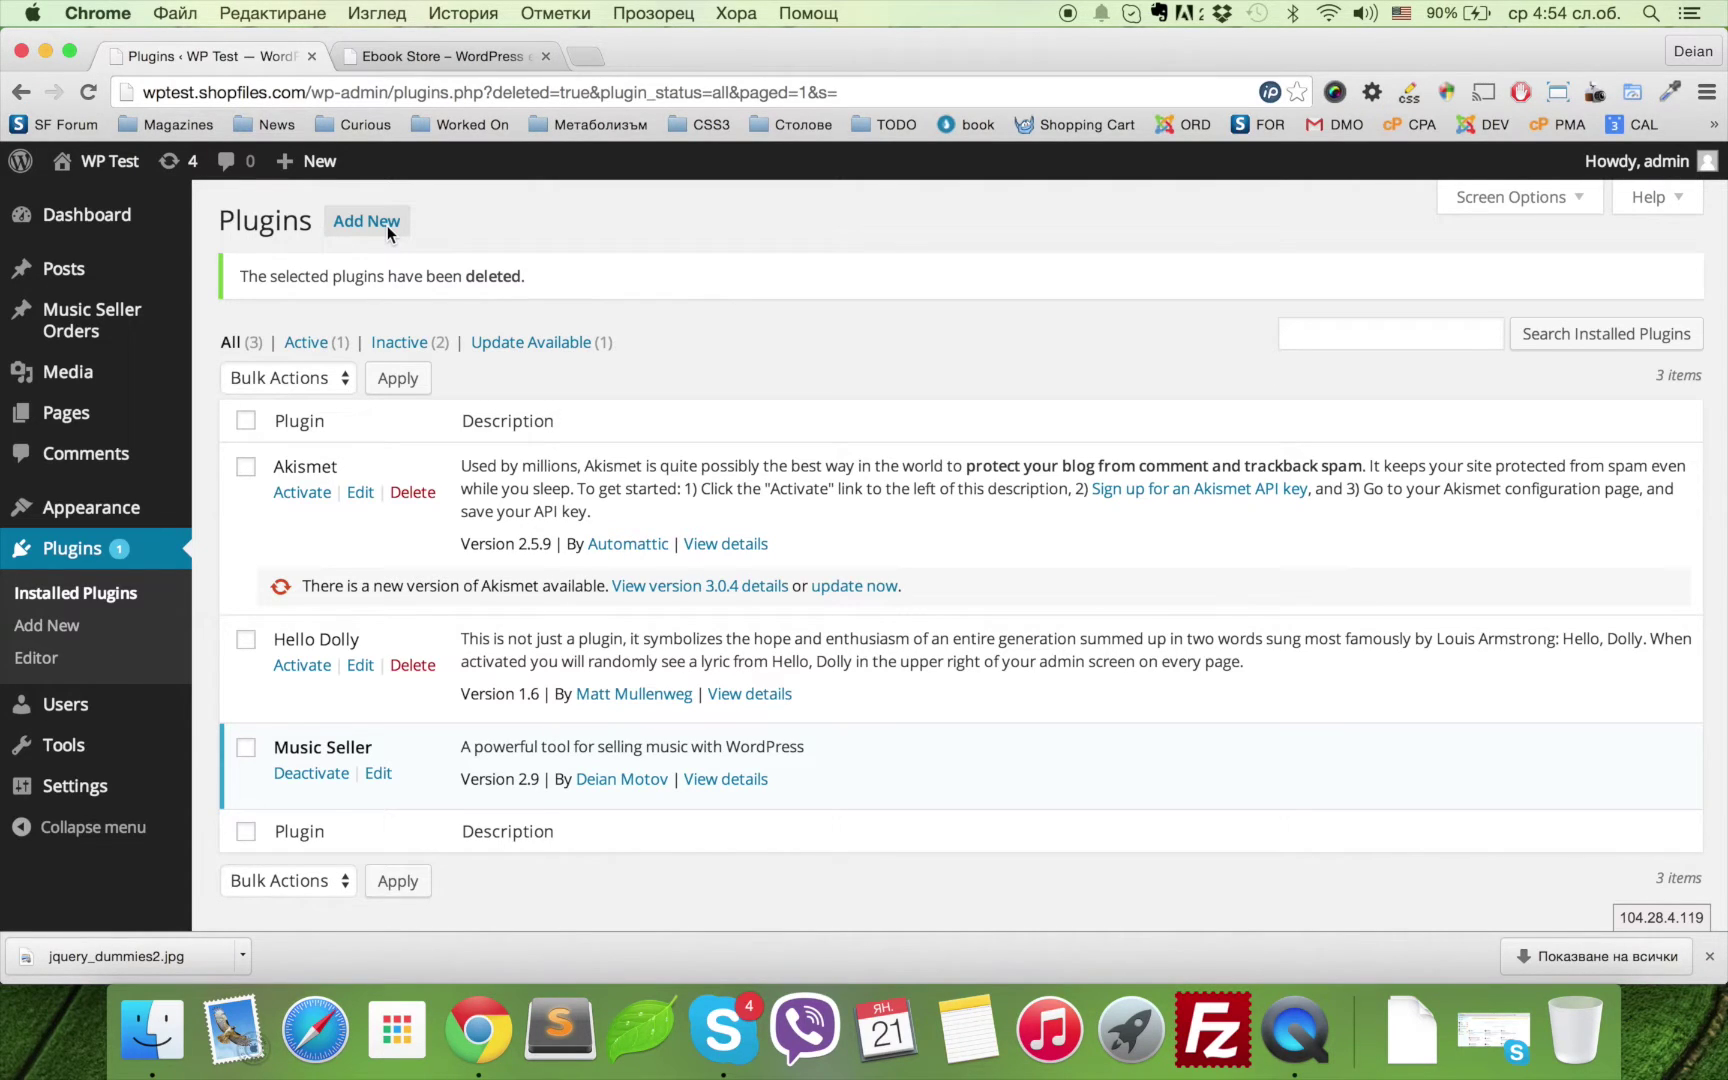
{"action": "left_click", "coordinate": [387, 225]}
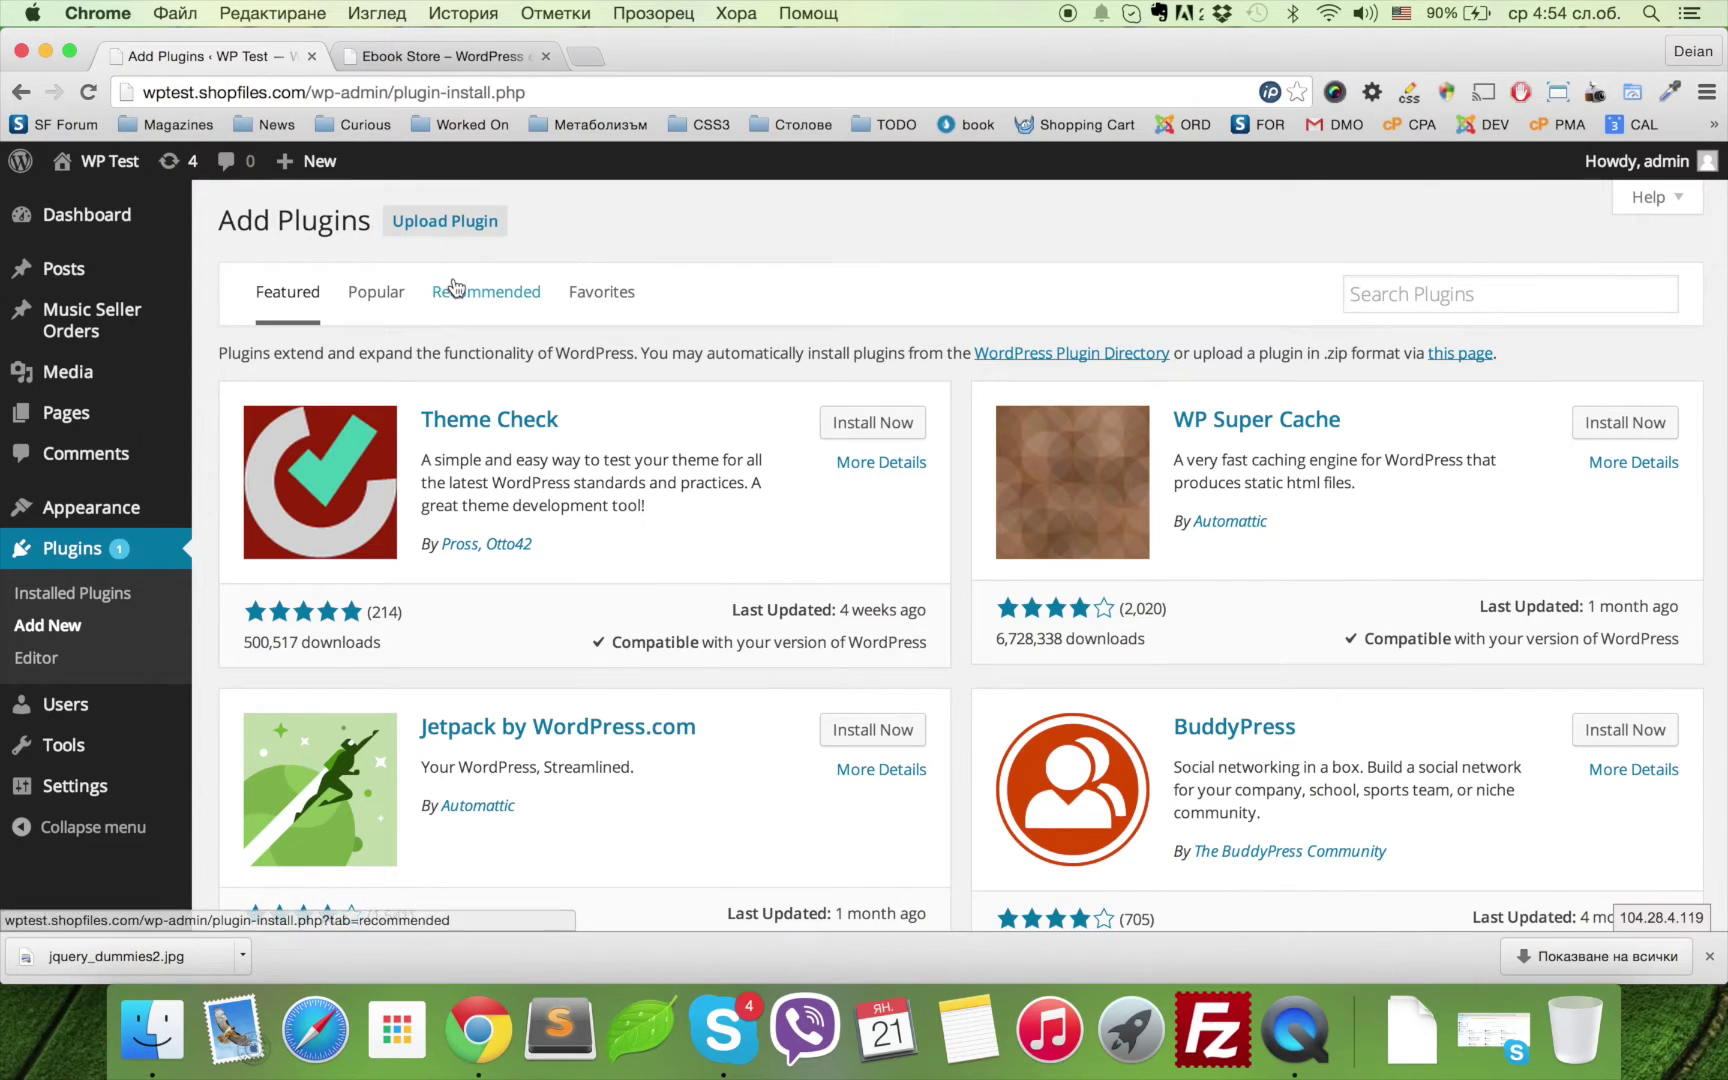
{"action": "left_click", "coordinate": [465, 222]}
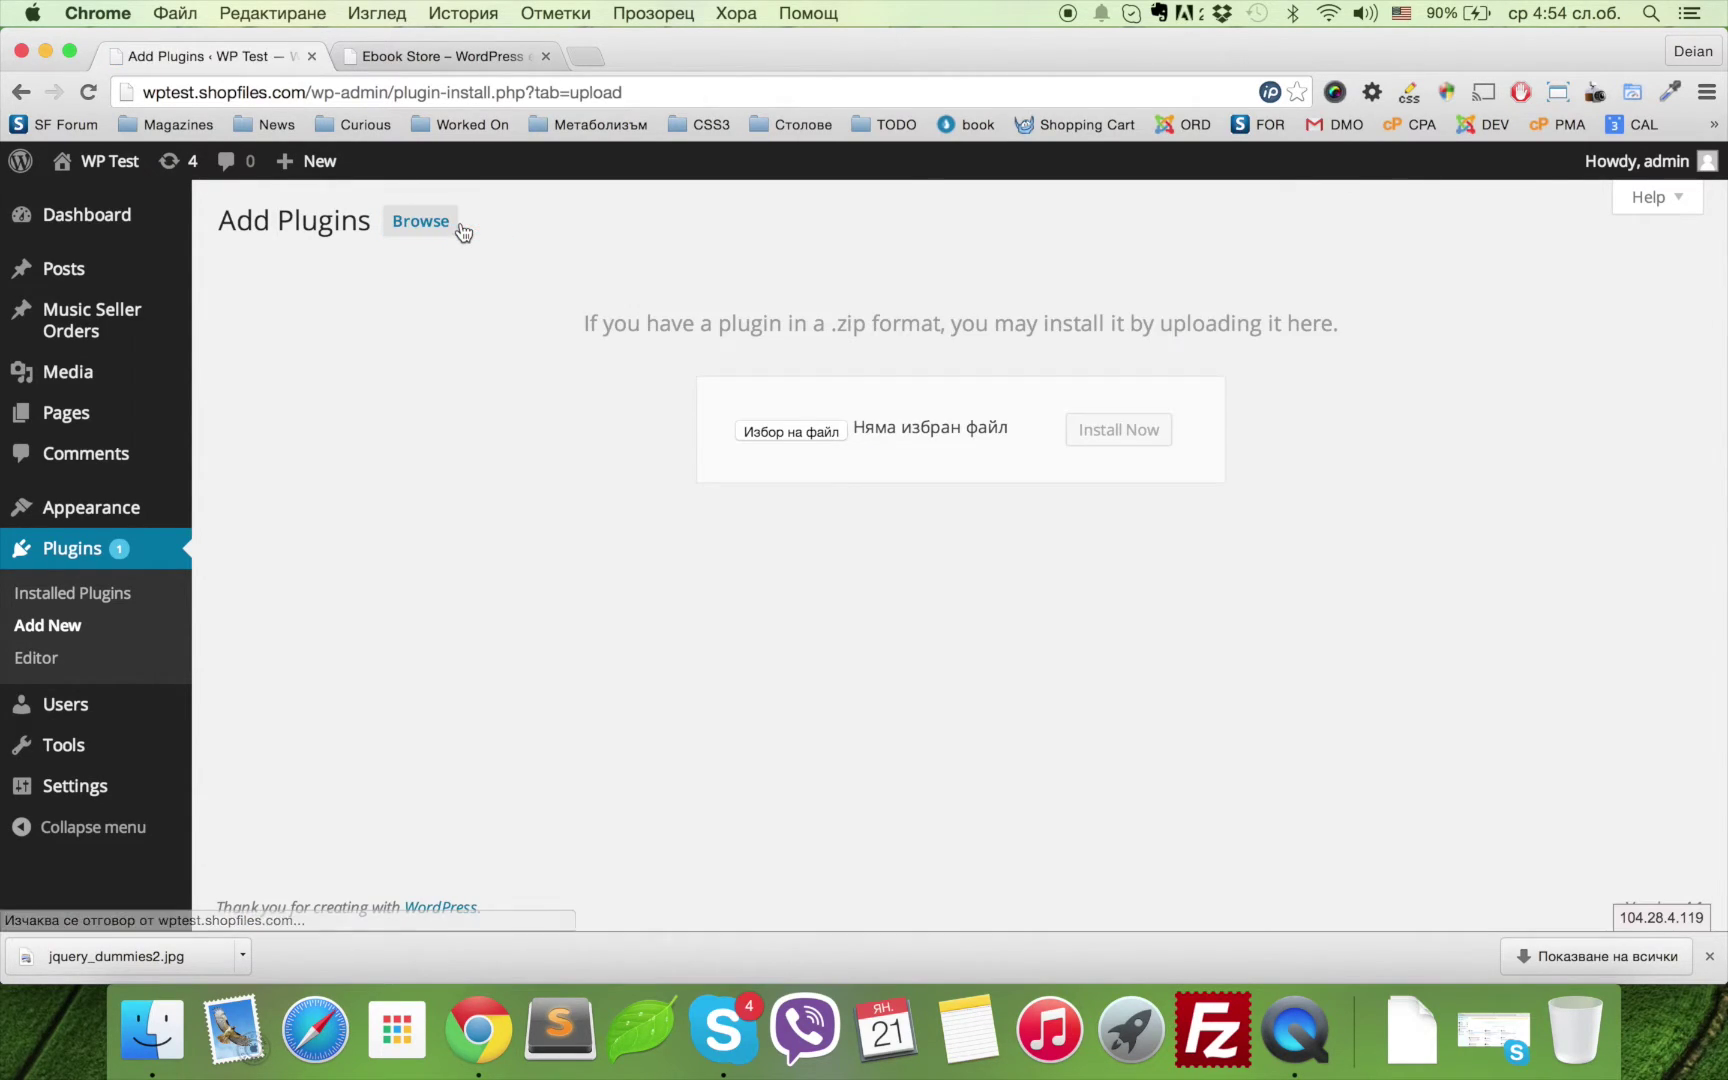
{"action": "left_click", "coordinate": [784, 432]}
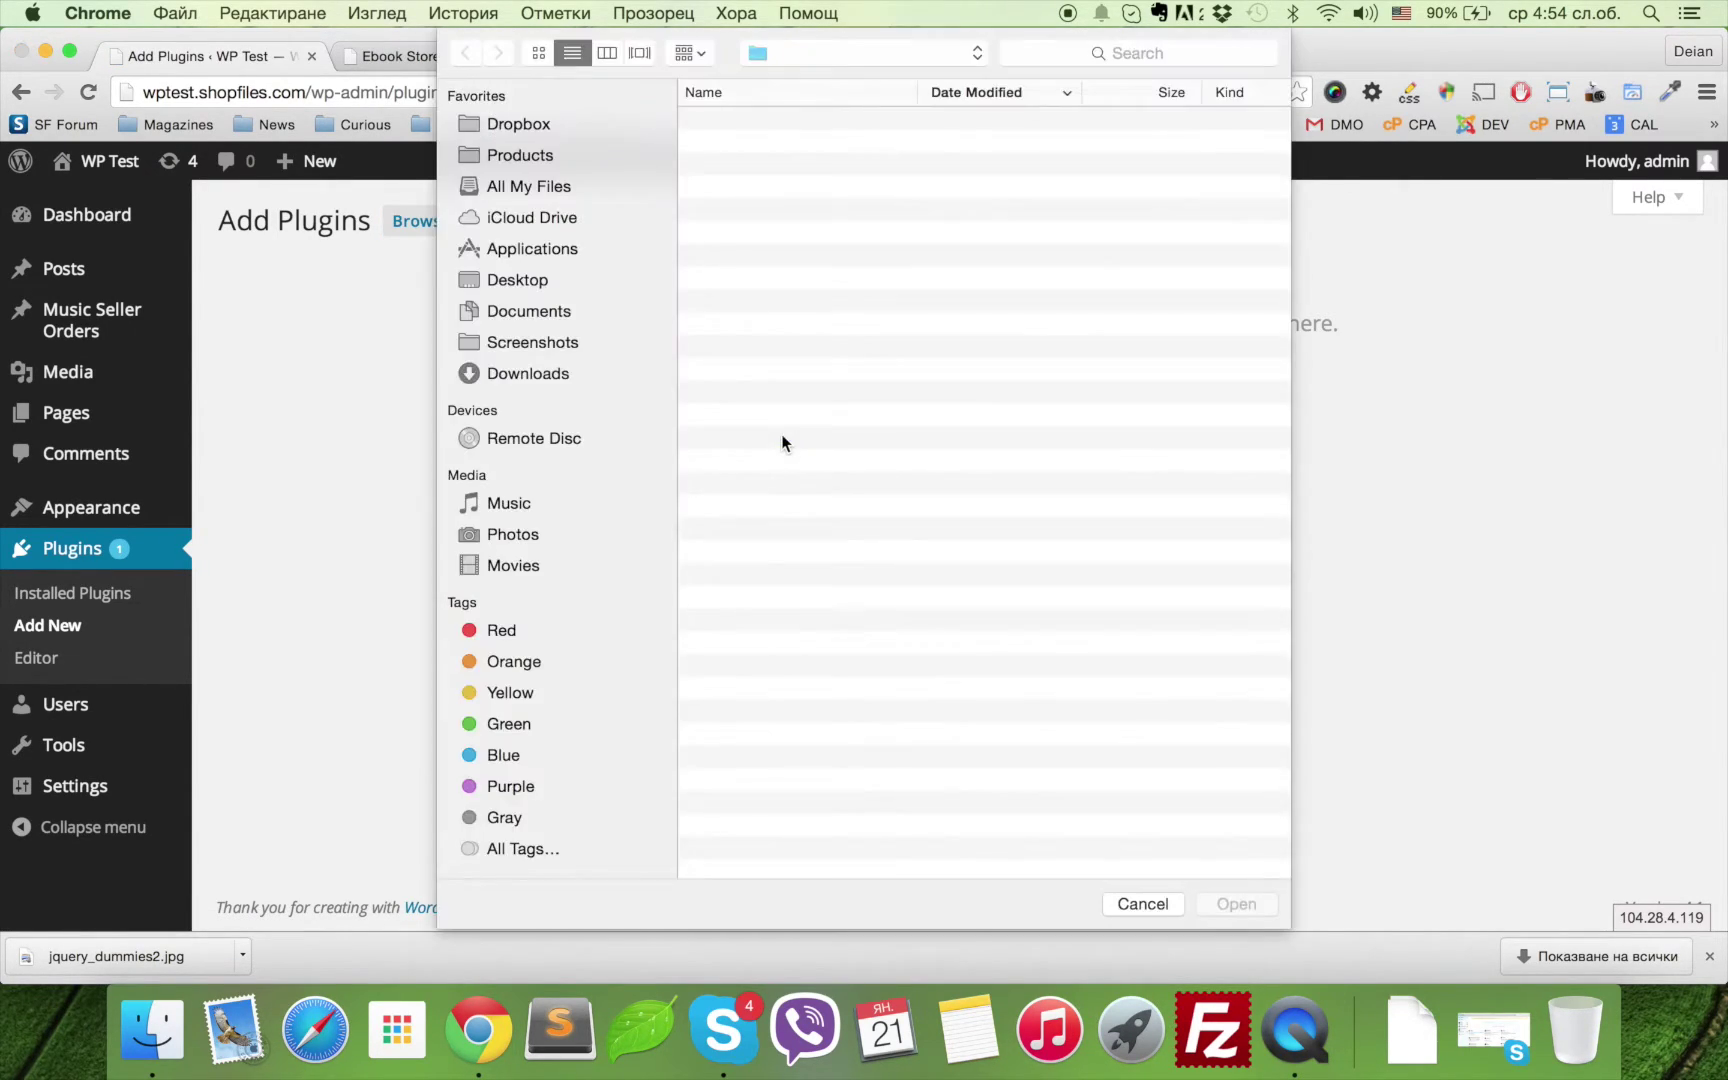
{"action": "double_click", "coordinate": [825, 143]}
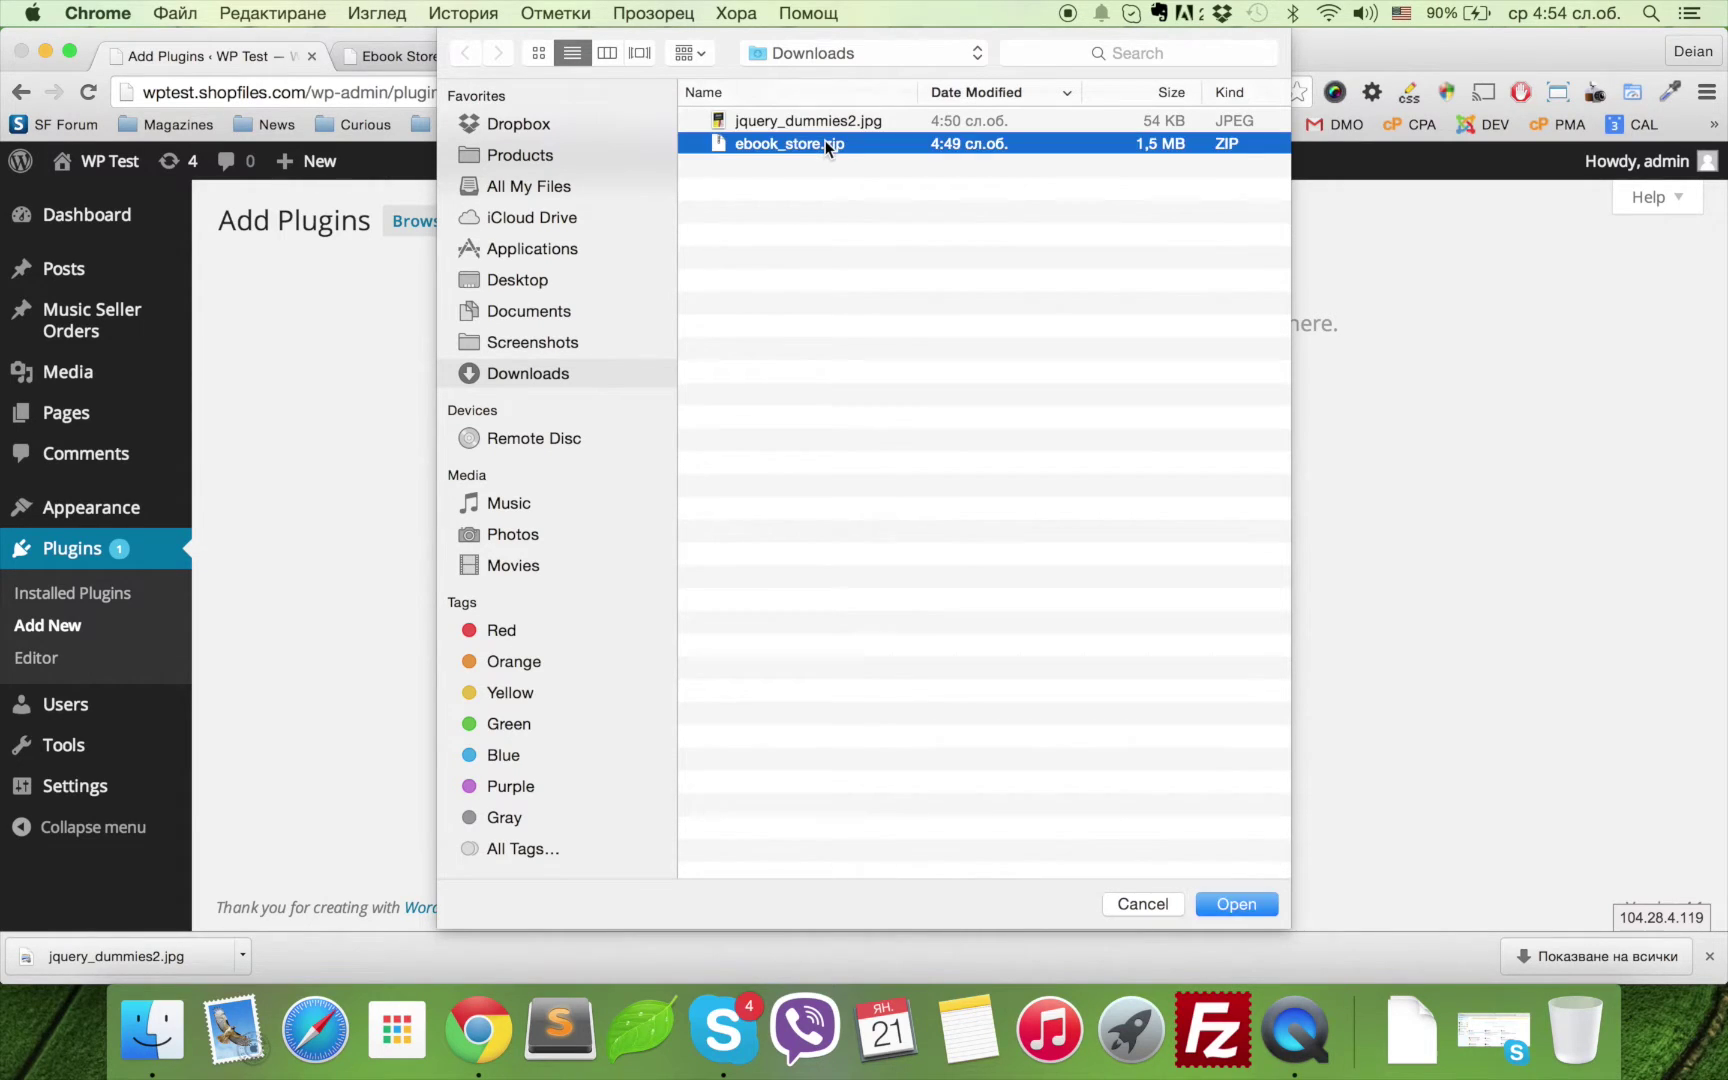
- Install the uploaded ebook_store.zip plugin and activate it
{"action": "left_click", "coordinate": [1120, 432]}
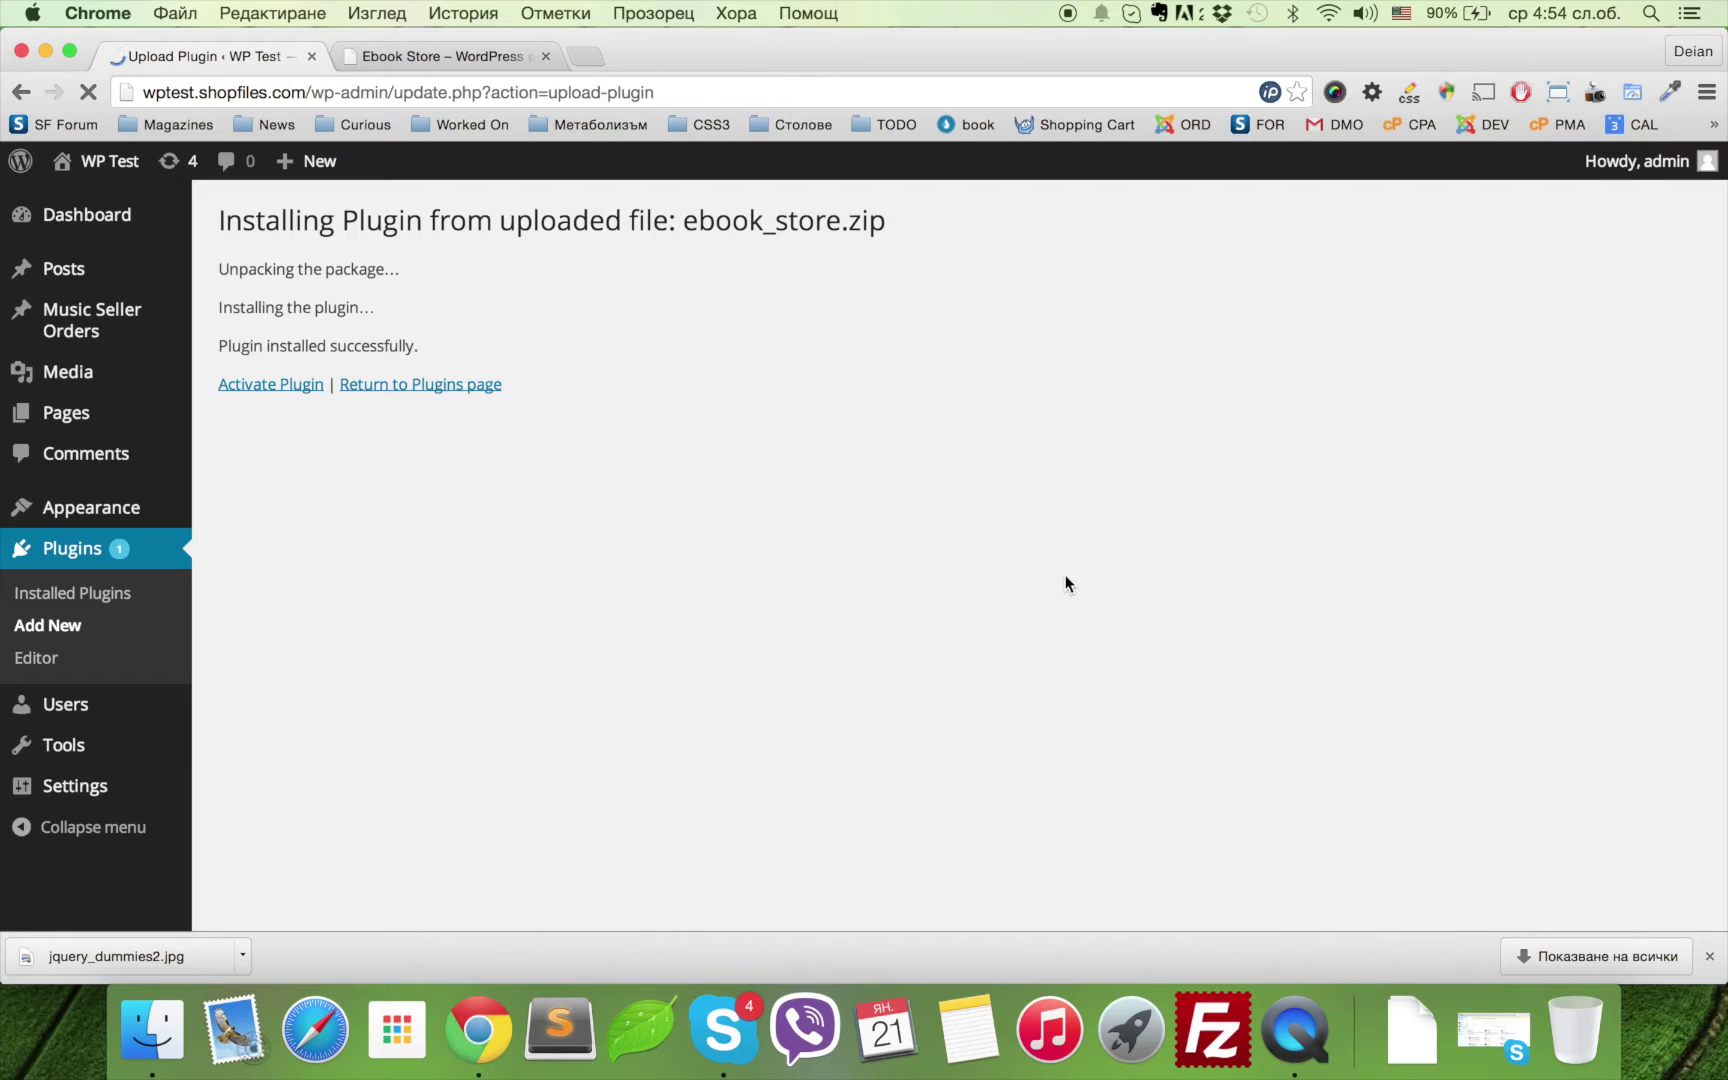
{"action": "left_click", "coordinate": [270, 393]}
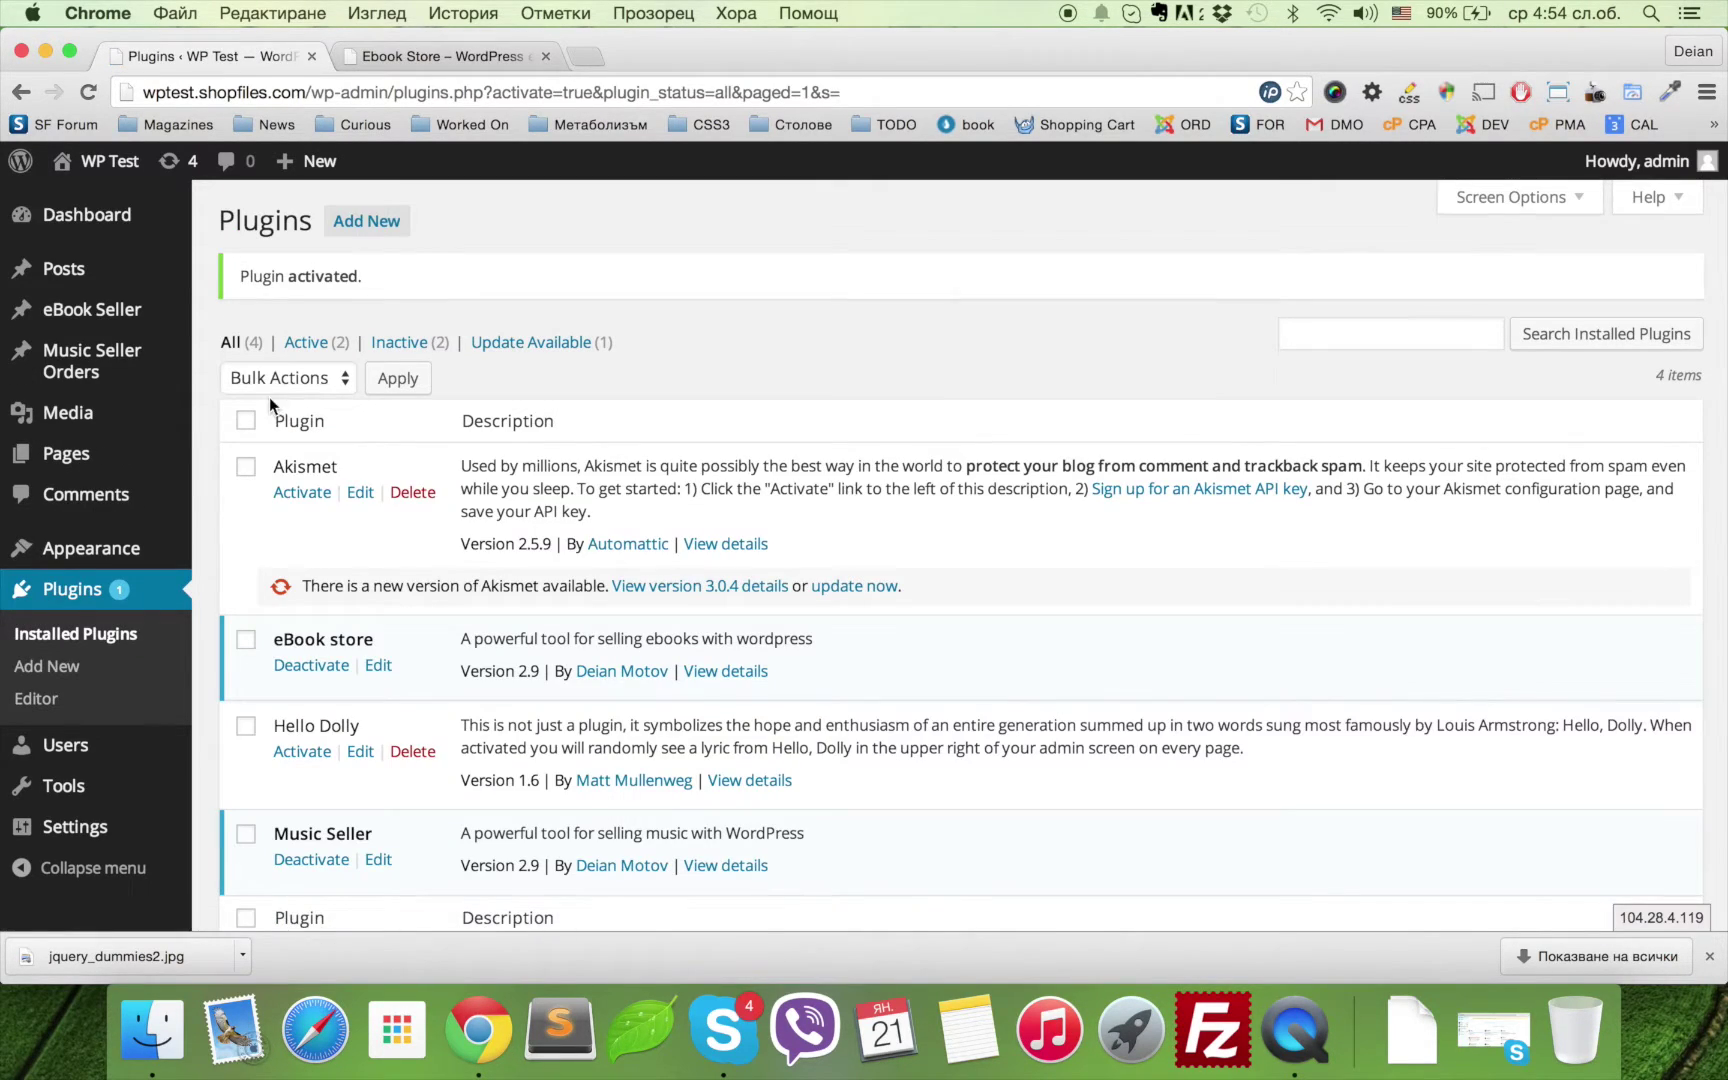
{"action": "mouse_move", "coordinate": [84, 830]}
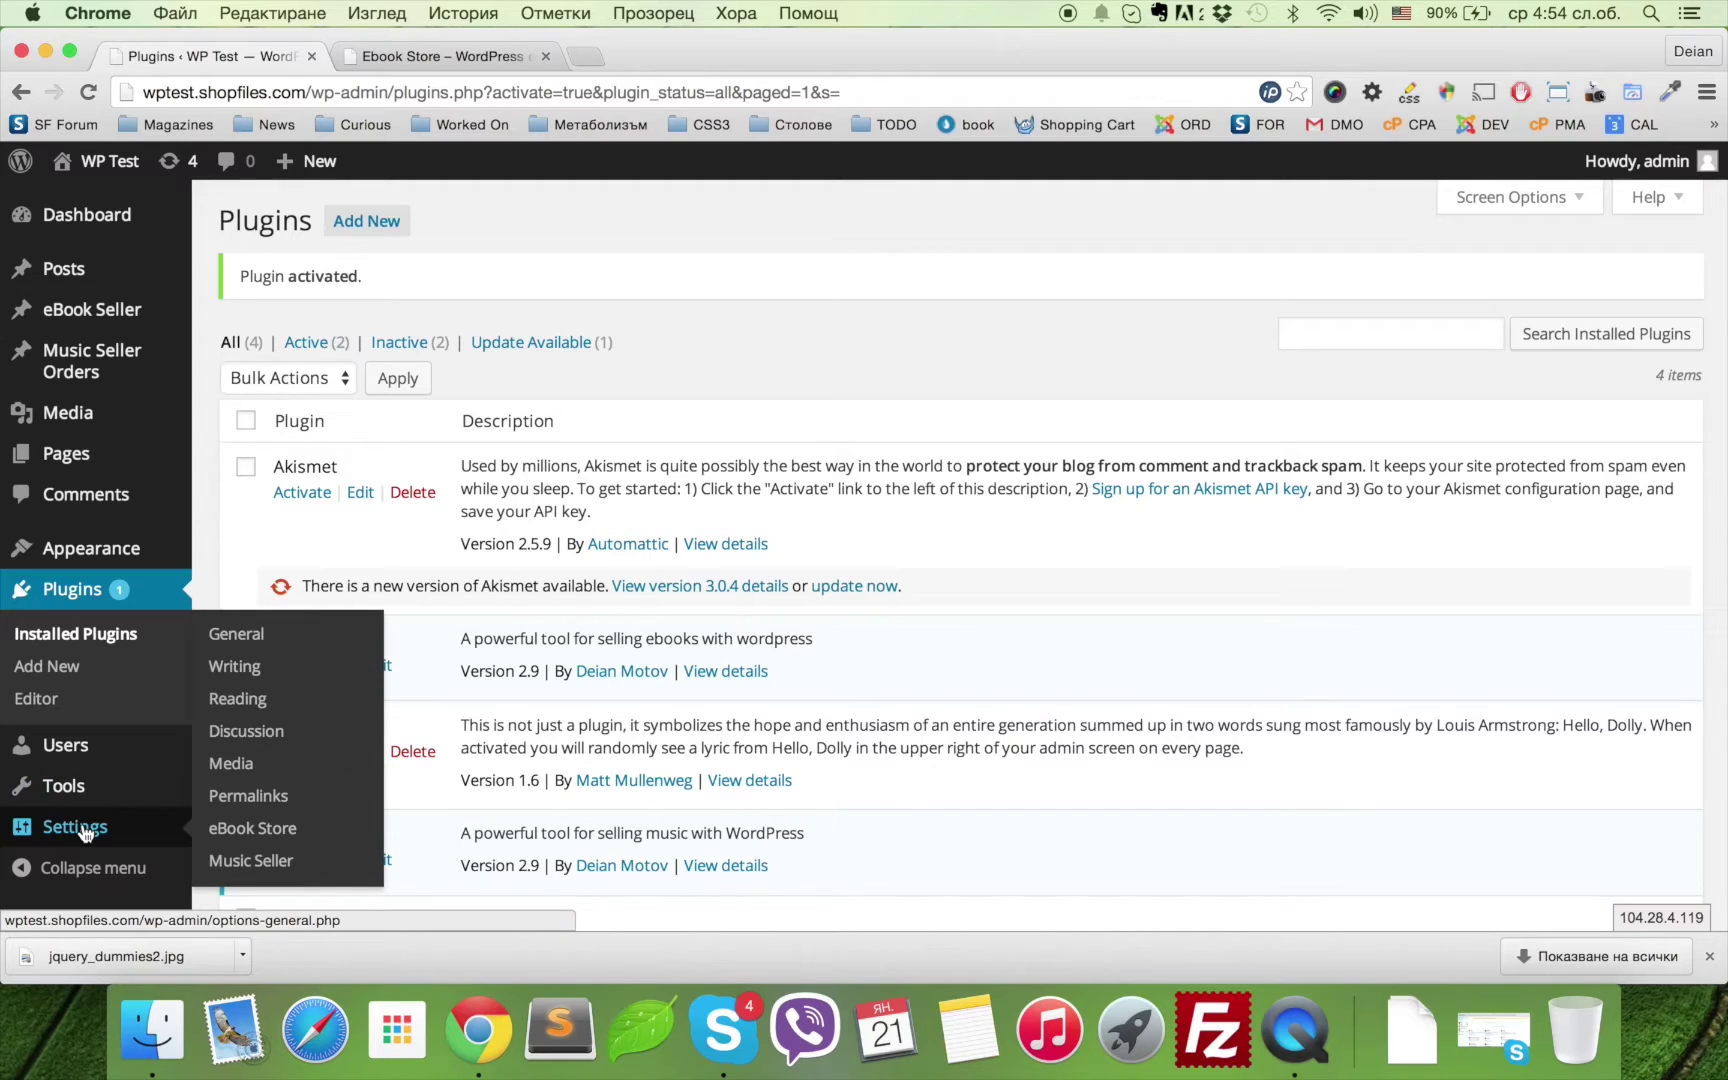
- In eBook Store settings, replace the PayPal account e-mail with a placeholder and keep language at -- Optional --
{"action": "left_click", "coordinate": [240, 828]}
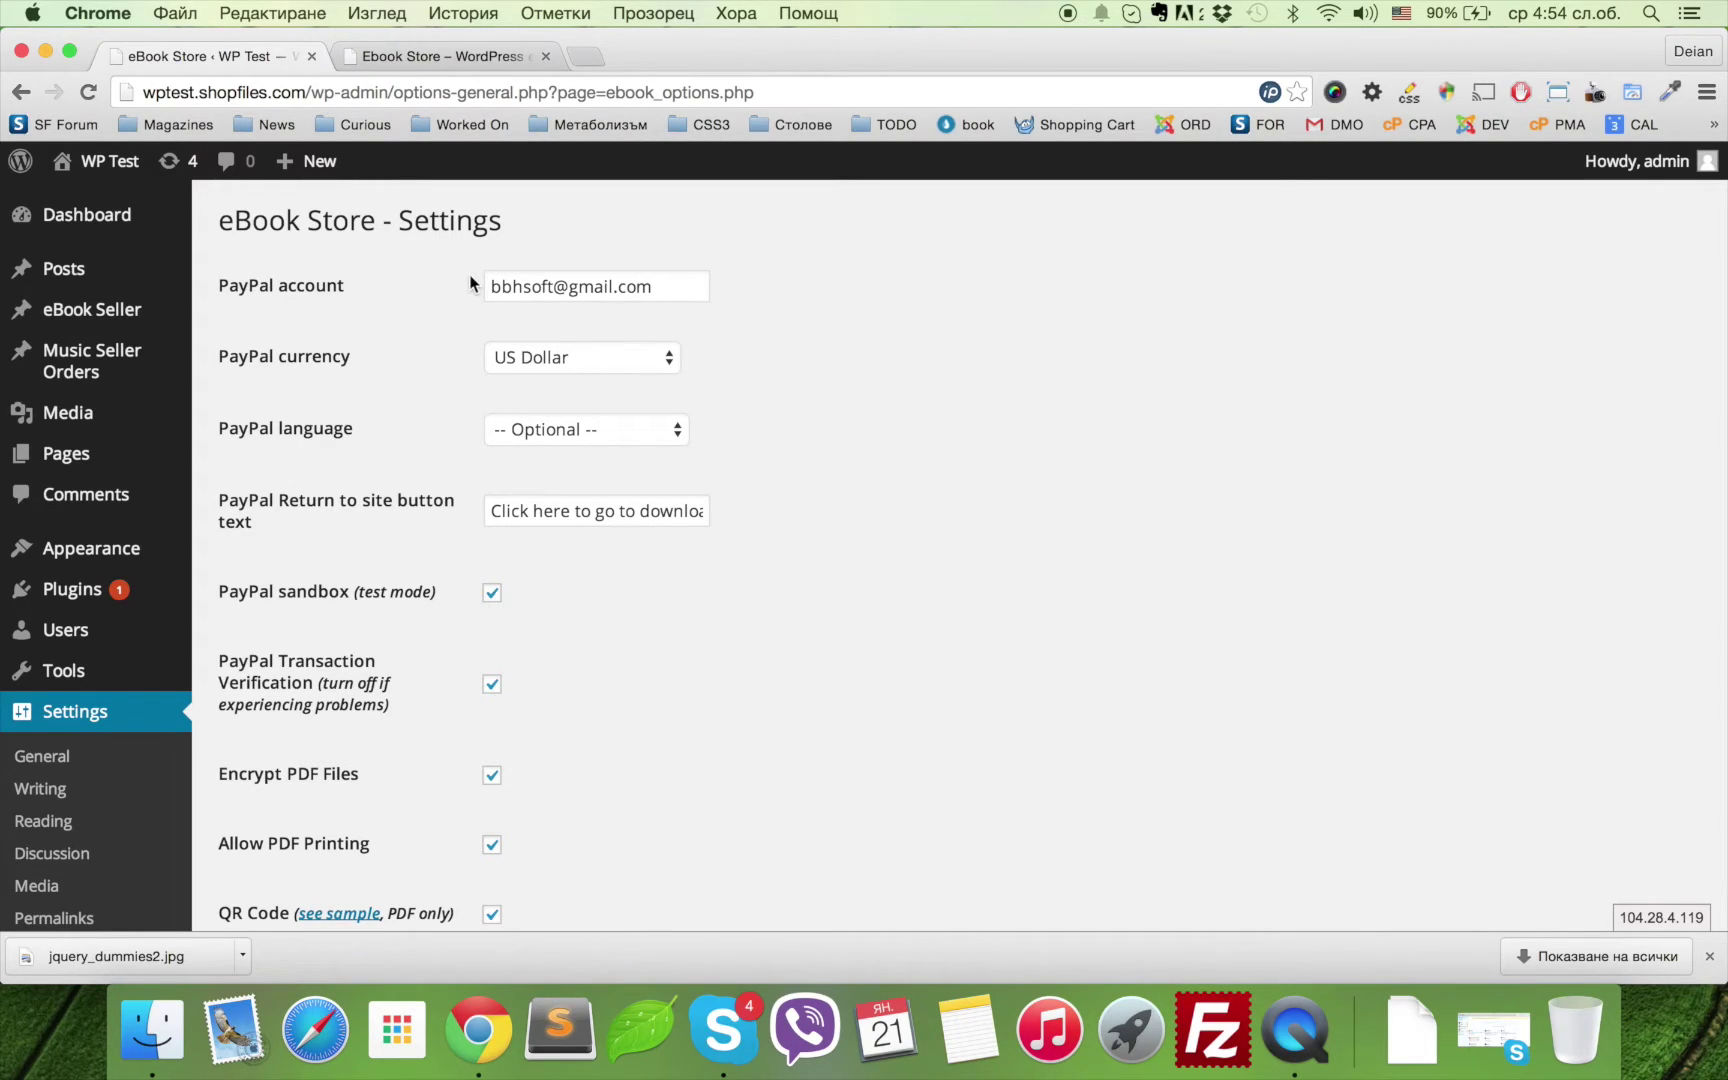
{"action": "left_click", "coordinate": [541, 287]}
{"action": "triple_click", "coordinate": [541, 287]}
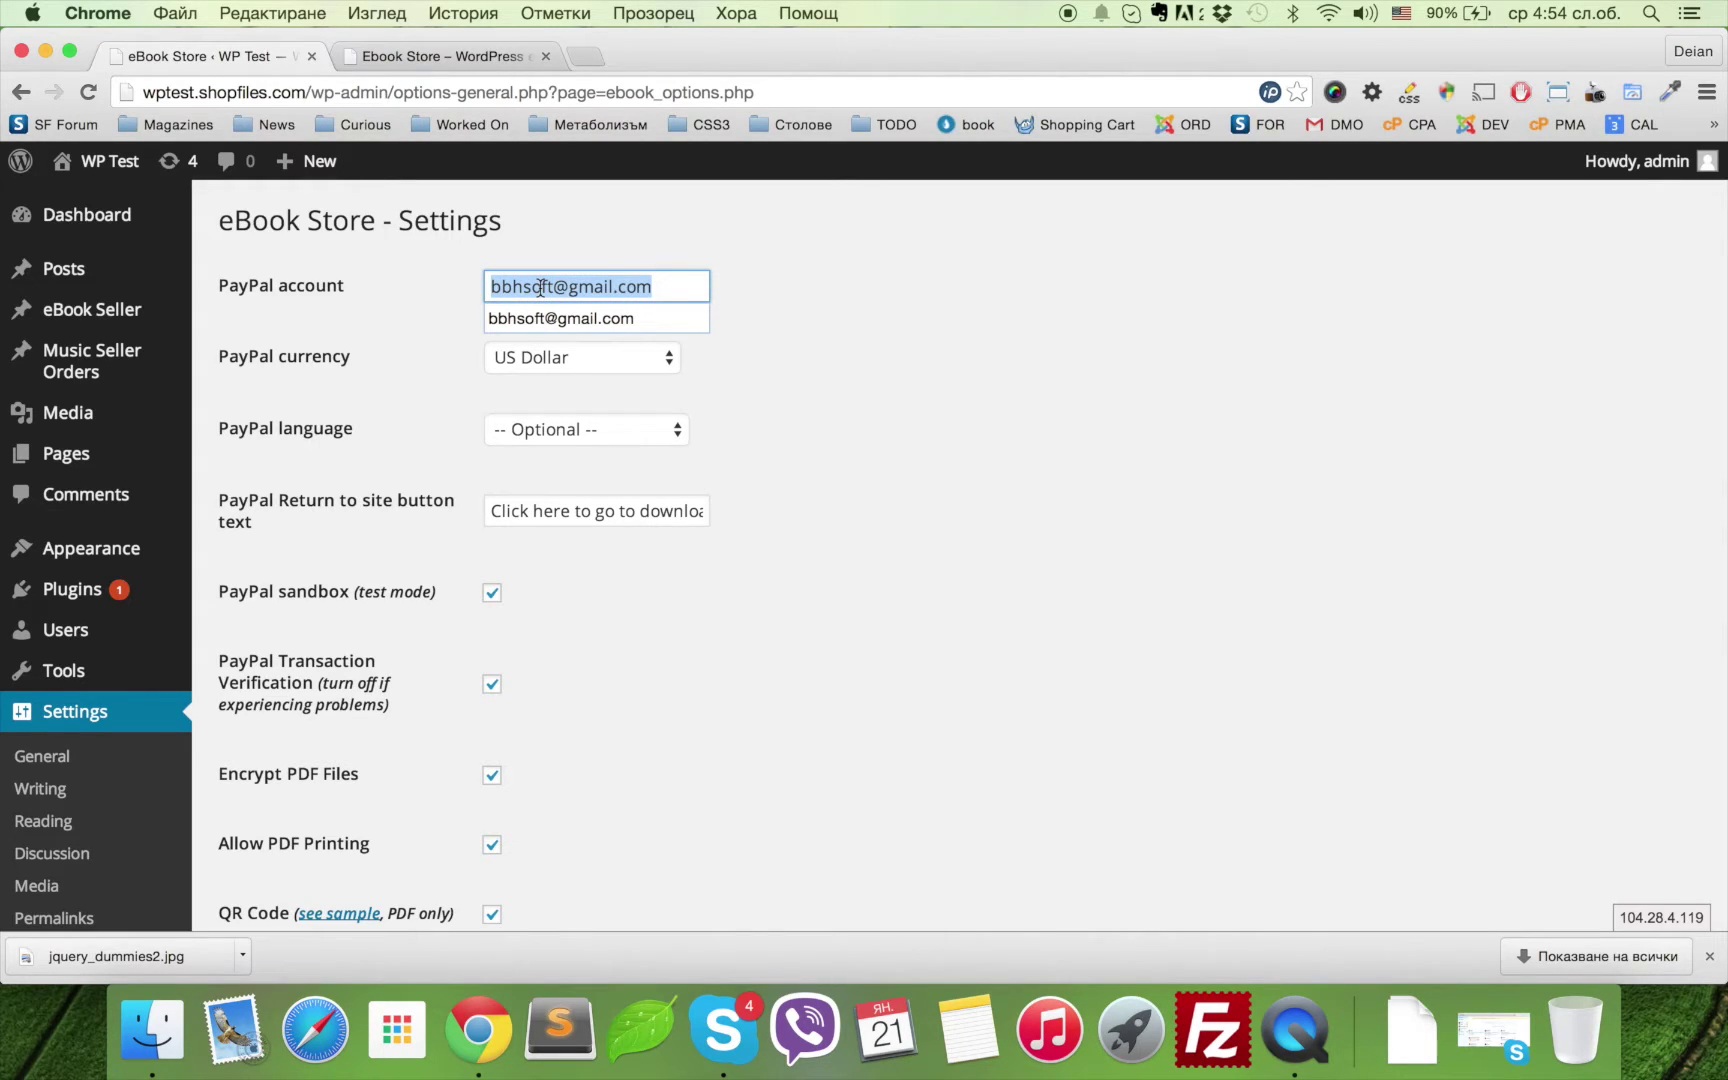
{"action": "type", "text": "your@"}
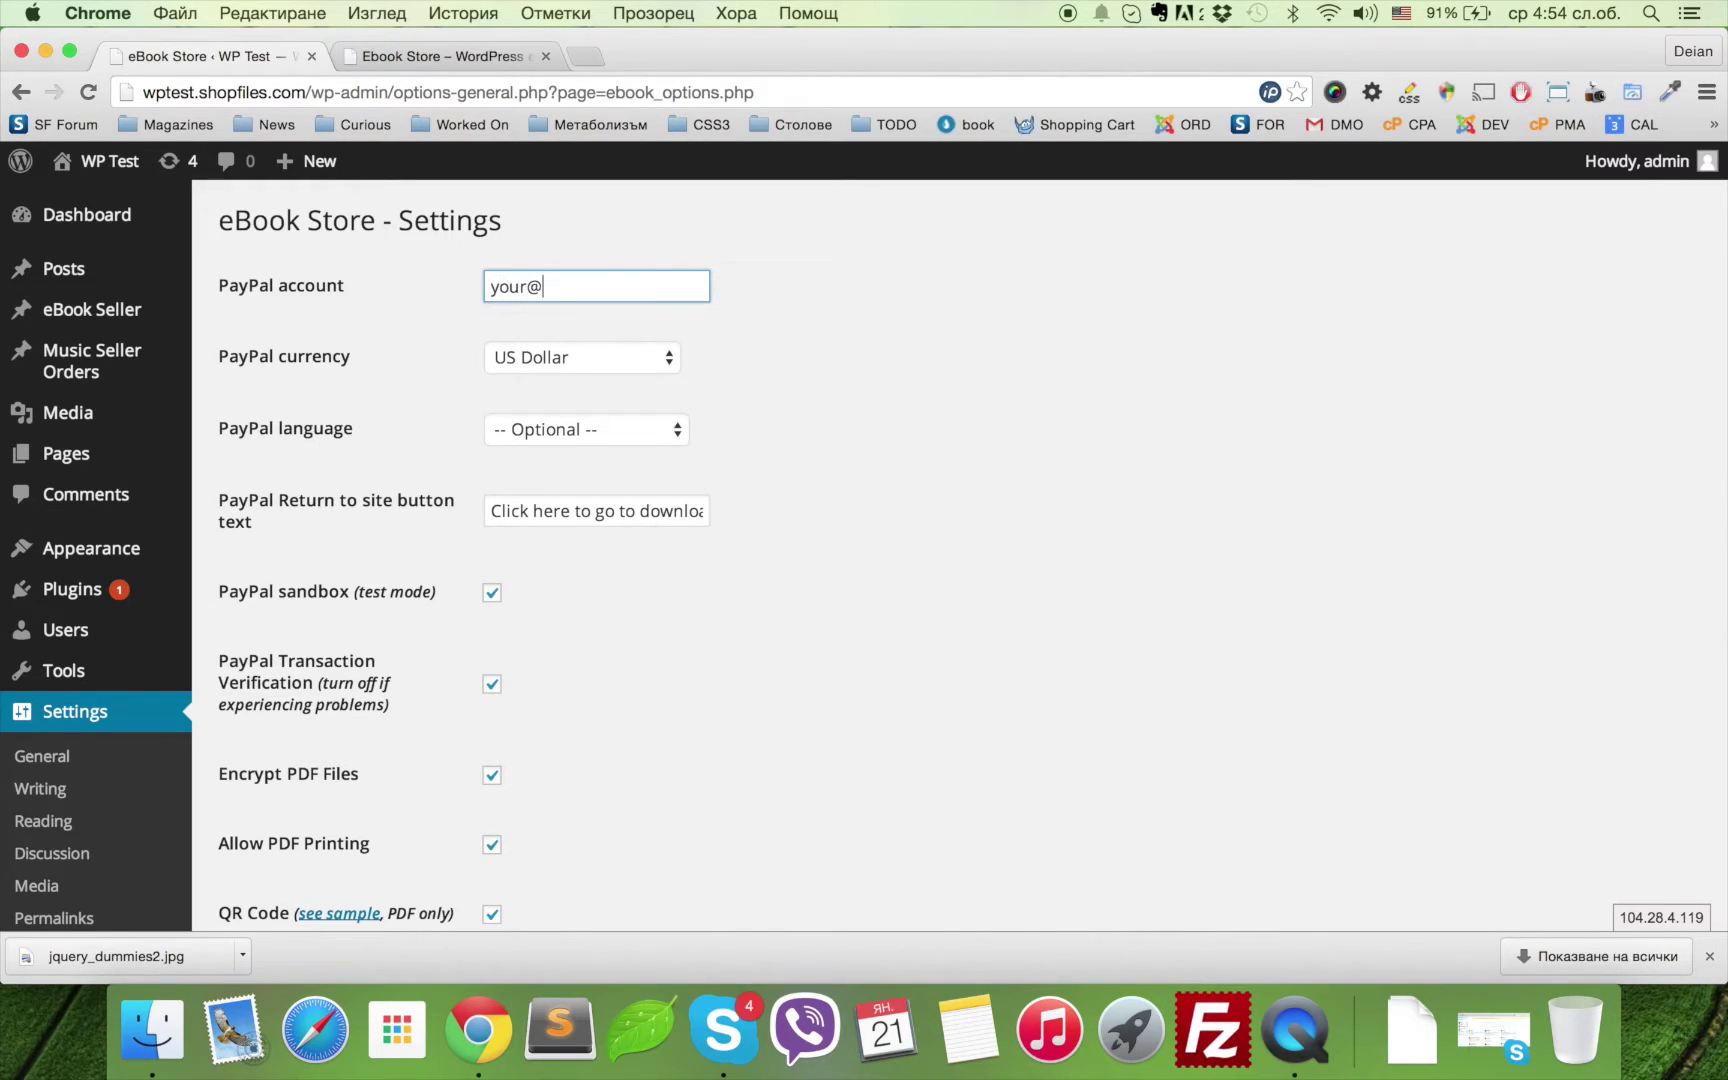
{"action": "type", "text": "account.com"}
{"action": "left_click", "coordinate": [629, 429]}
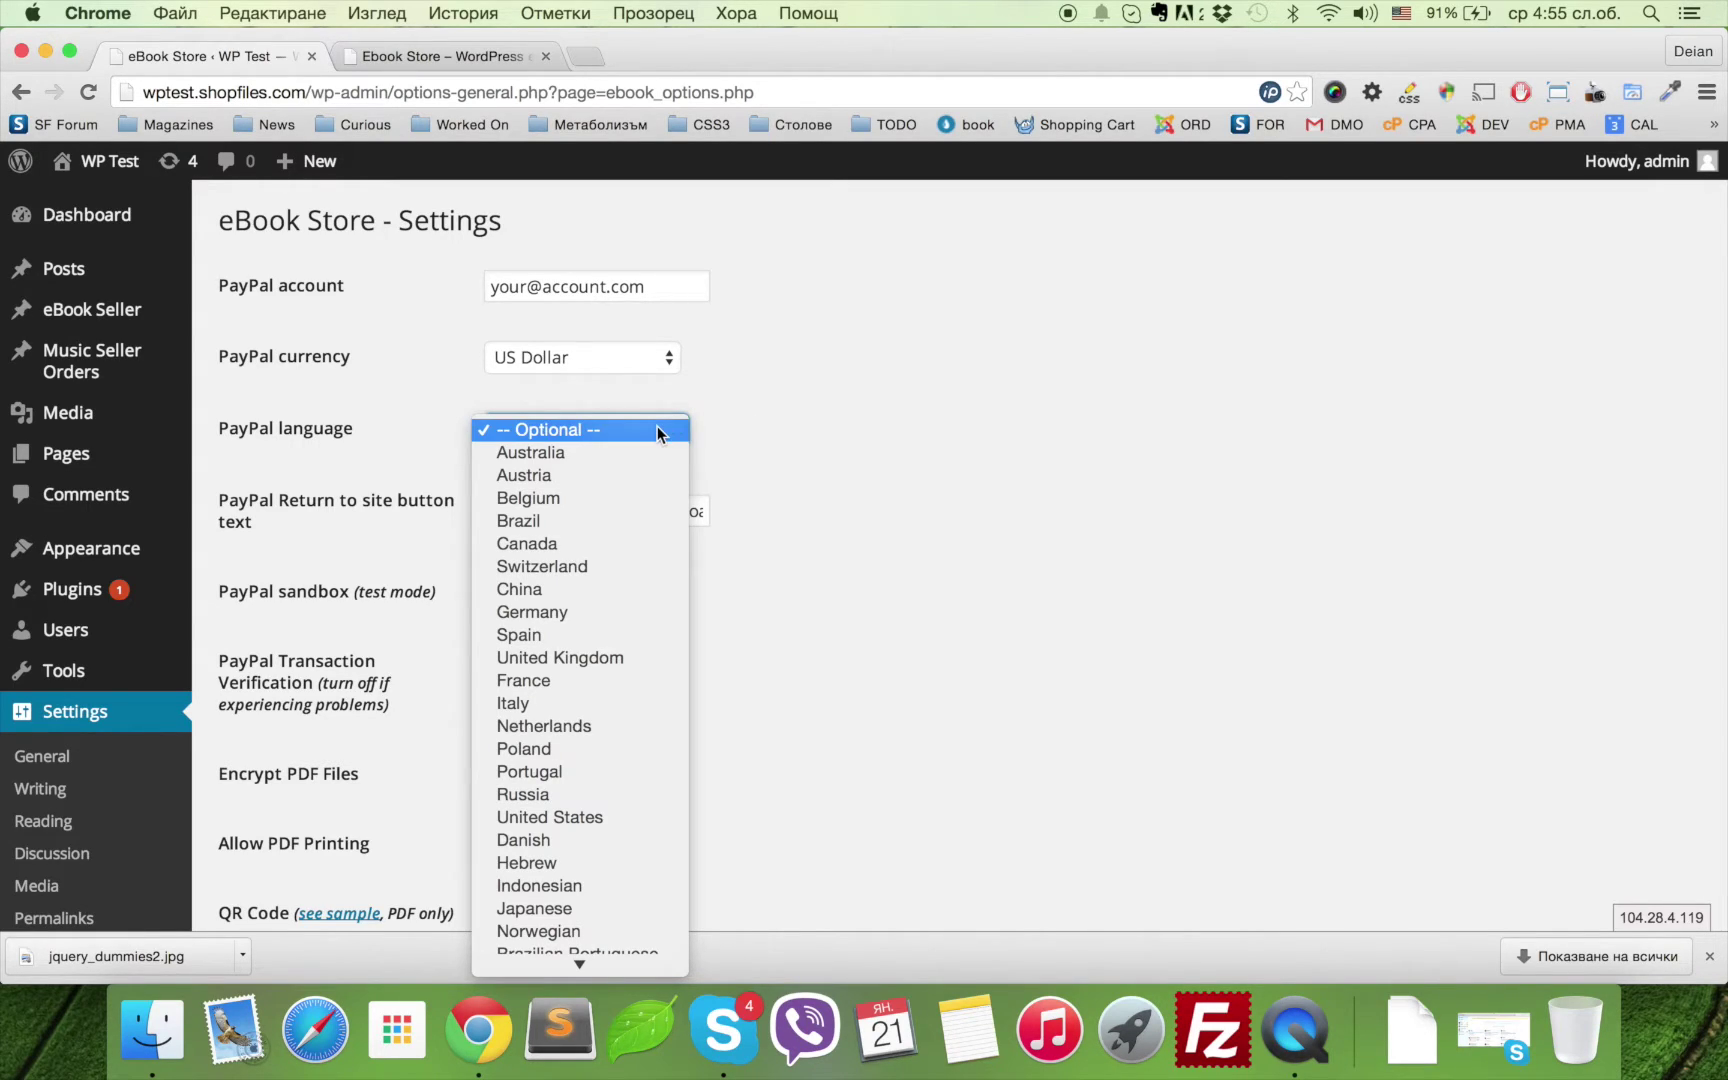
{"action": "left_click", "coordinate": [657, 427]}
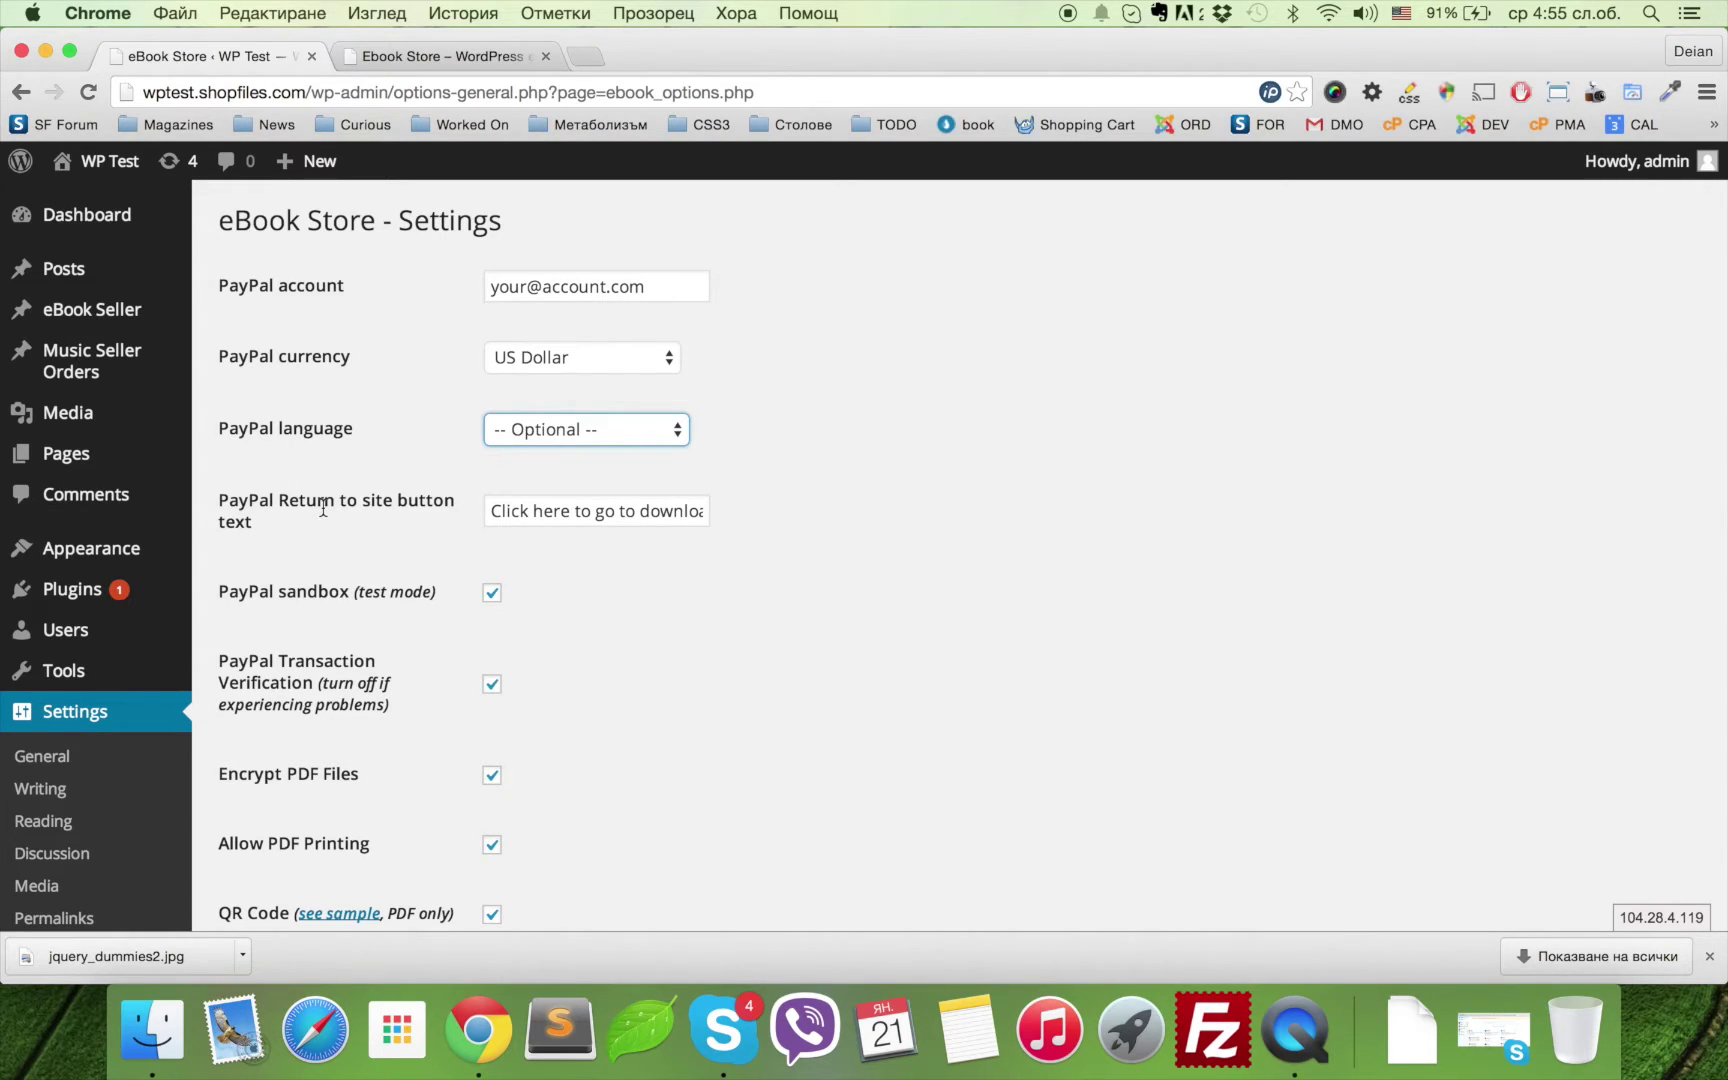
{"action": "left_click", "coordinate": [567, 510]}
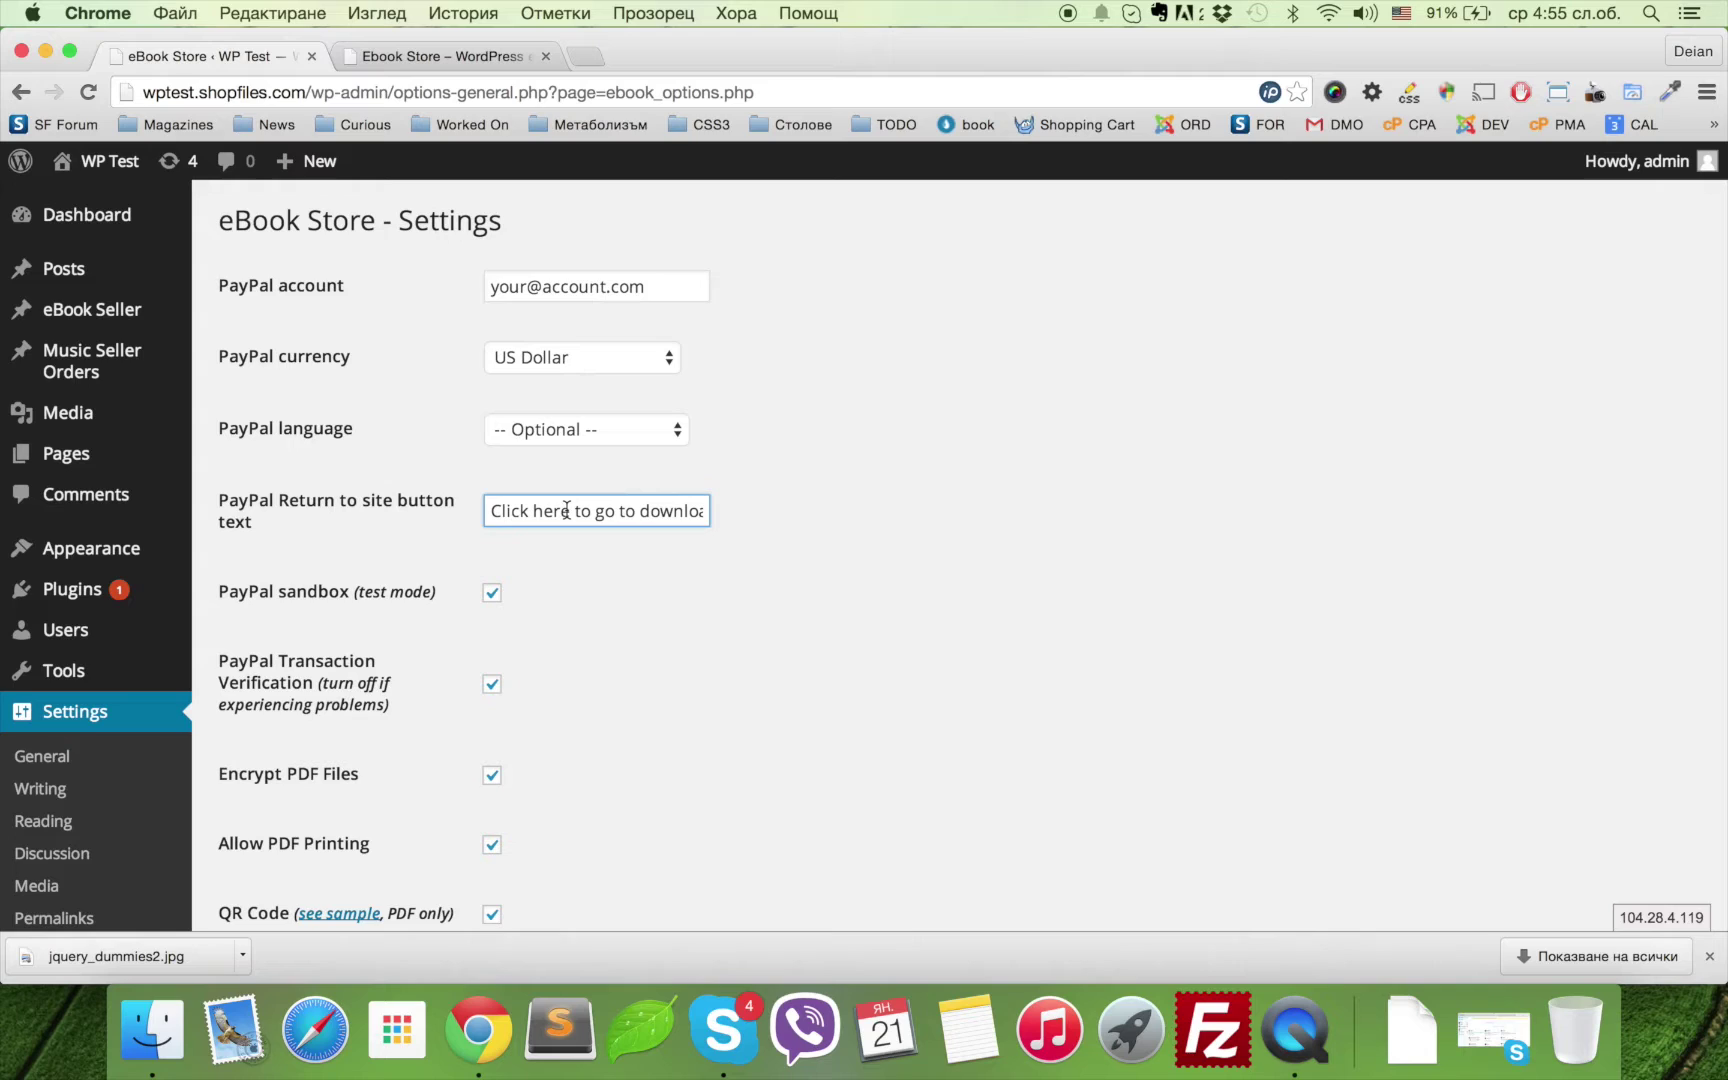
{"action": "scroll", "coordinate": [540, 660], "scroll_direction": "down", "scroll_amount": 1}
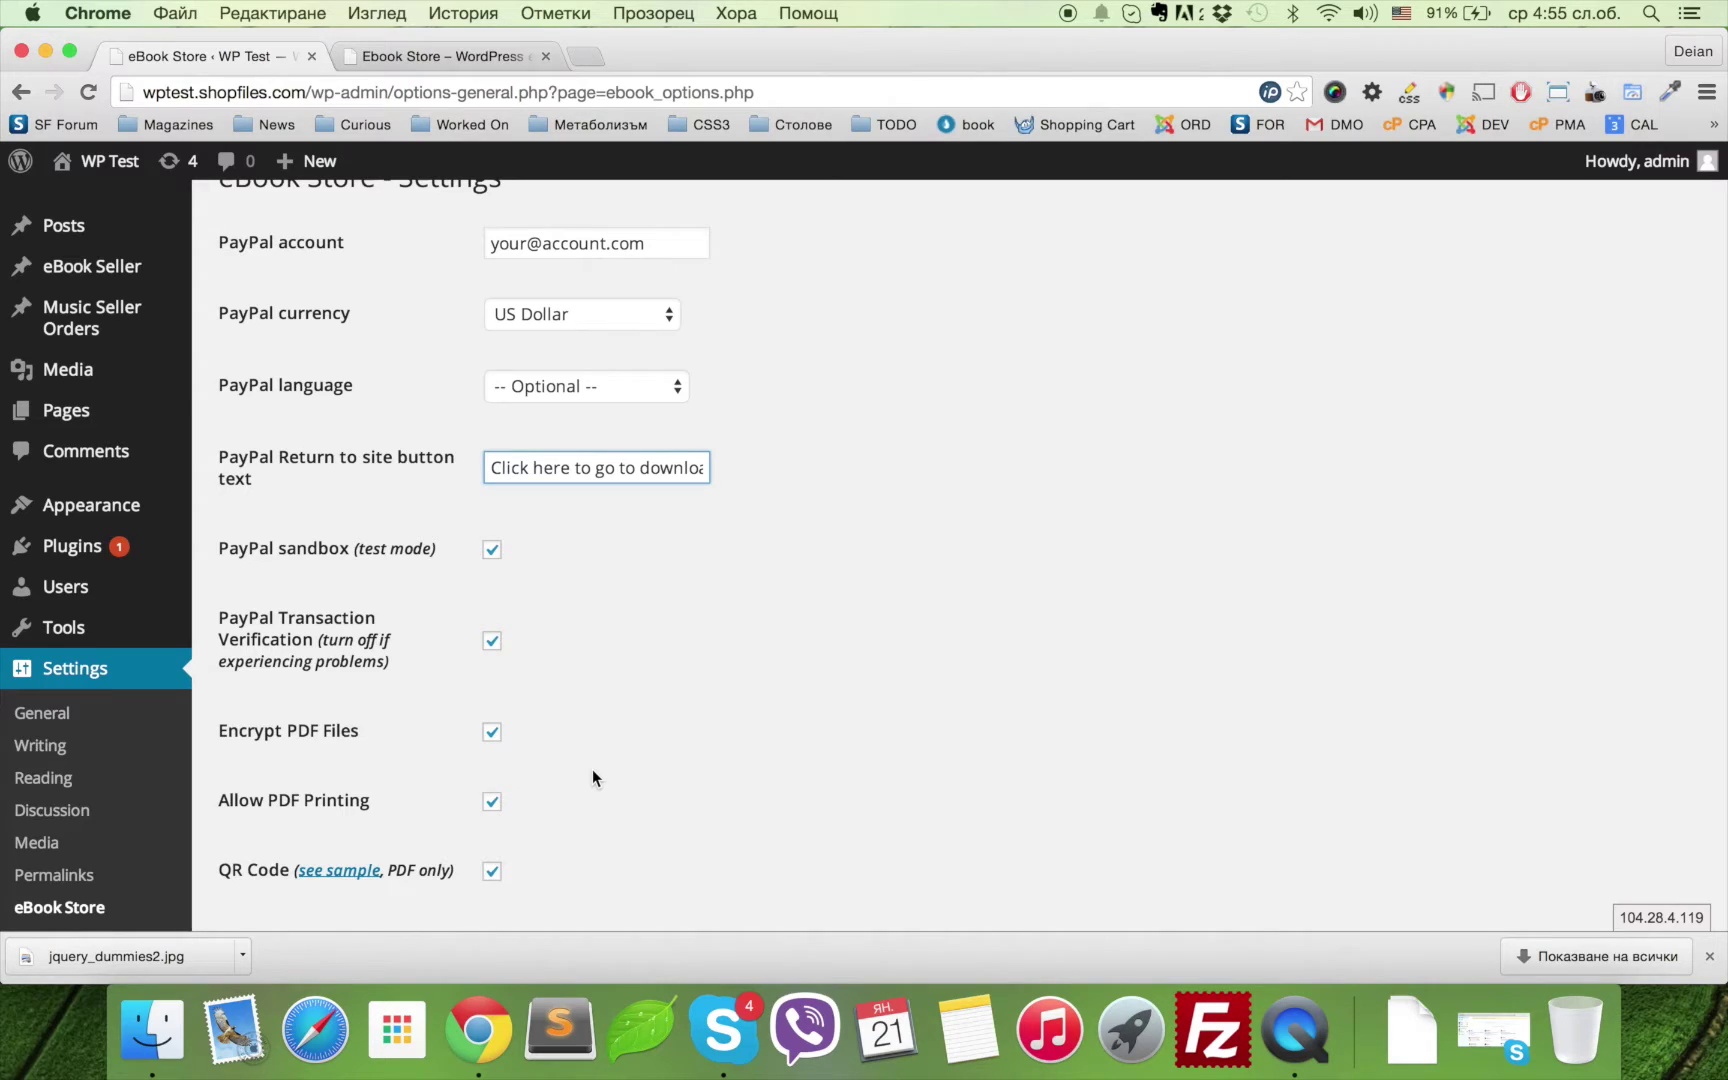
{"action": "scroll", "coordinate": [593, 777], "scroll_direction": "down", "scroll_amount": 3}
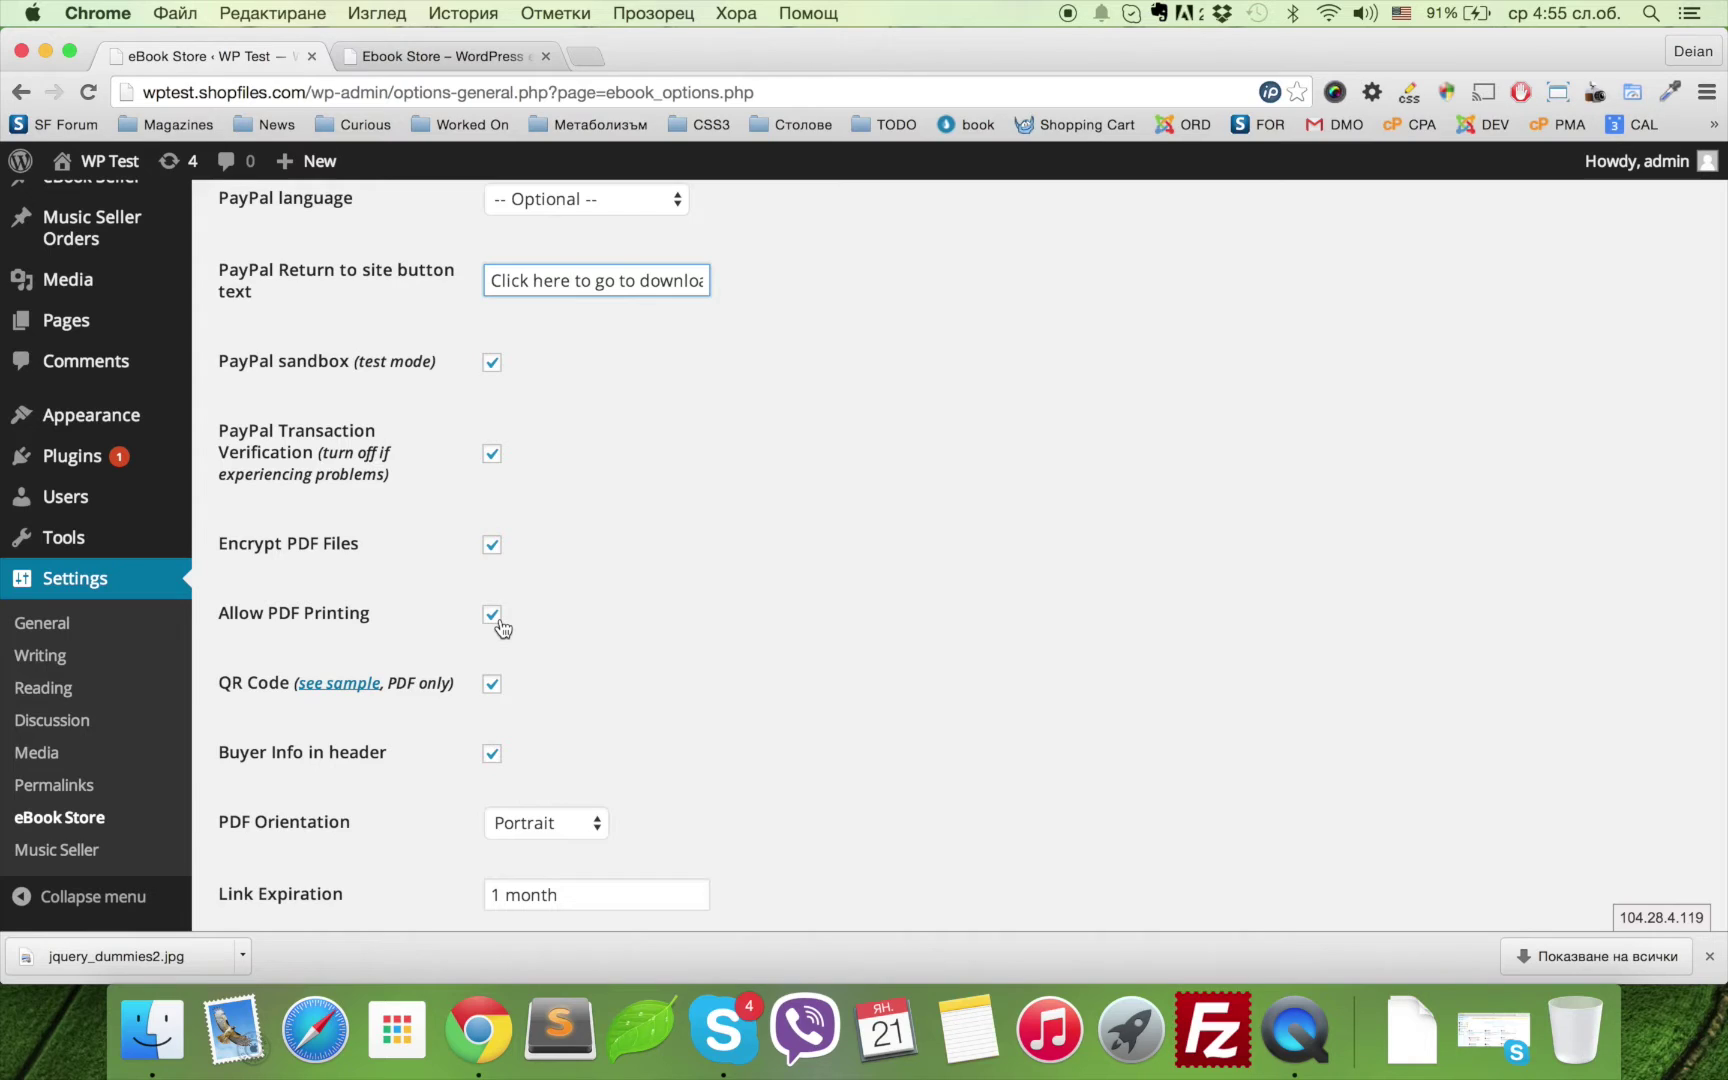
{"action": "scroll", "coordinate": [500, 668], "scroll_direction": "down", "scroll_amount": 1}
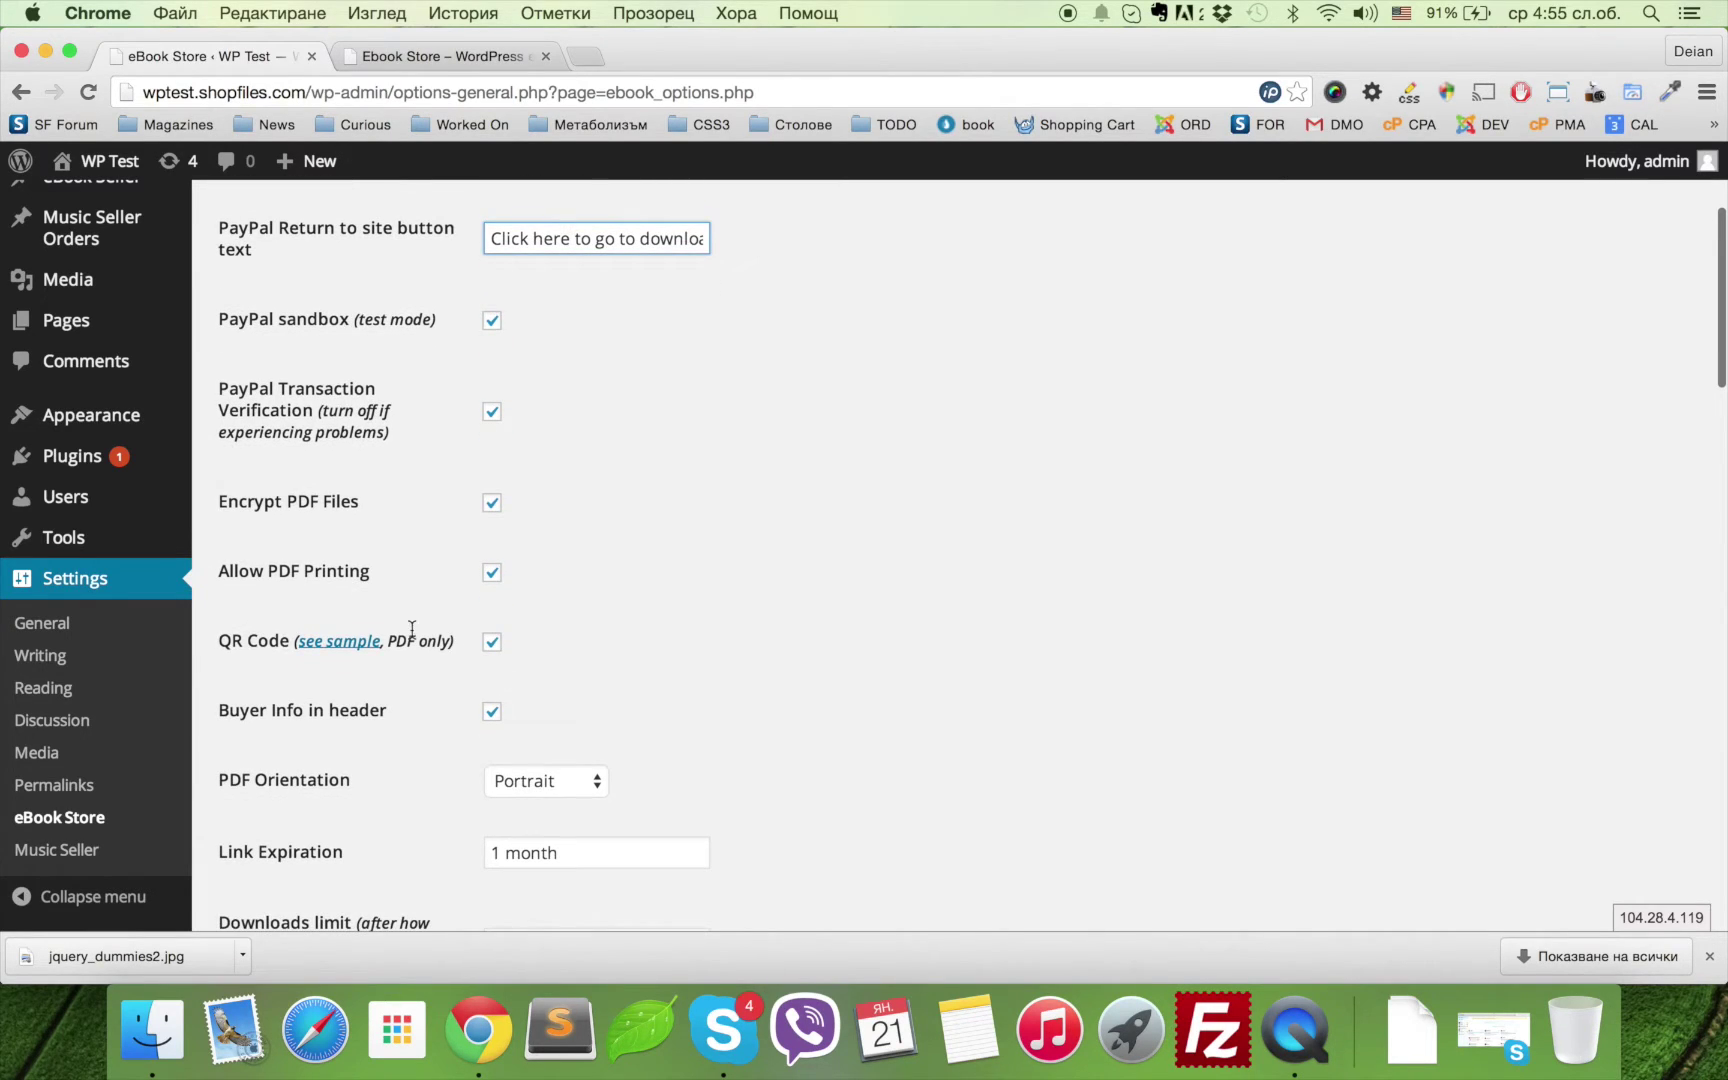
- Open the sample QR-code PDF, scroll to its QR code, then return to the eBook Store settings
{"action": "left_click", "coordinate": [362, 645]}
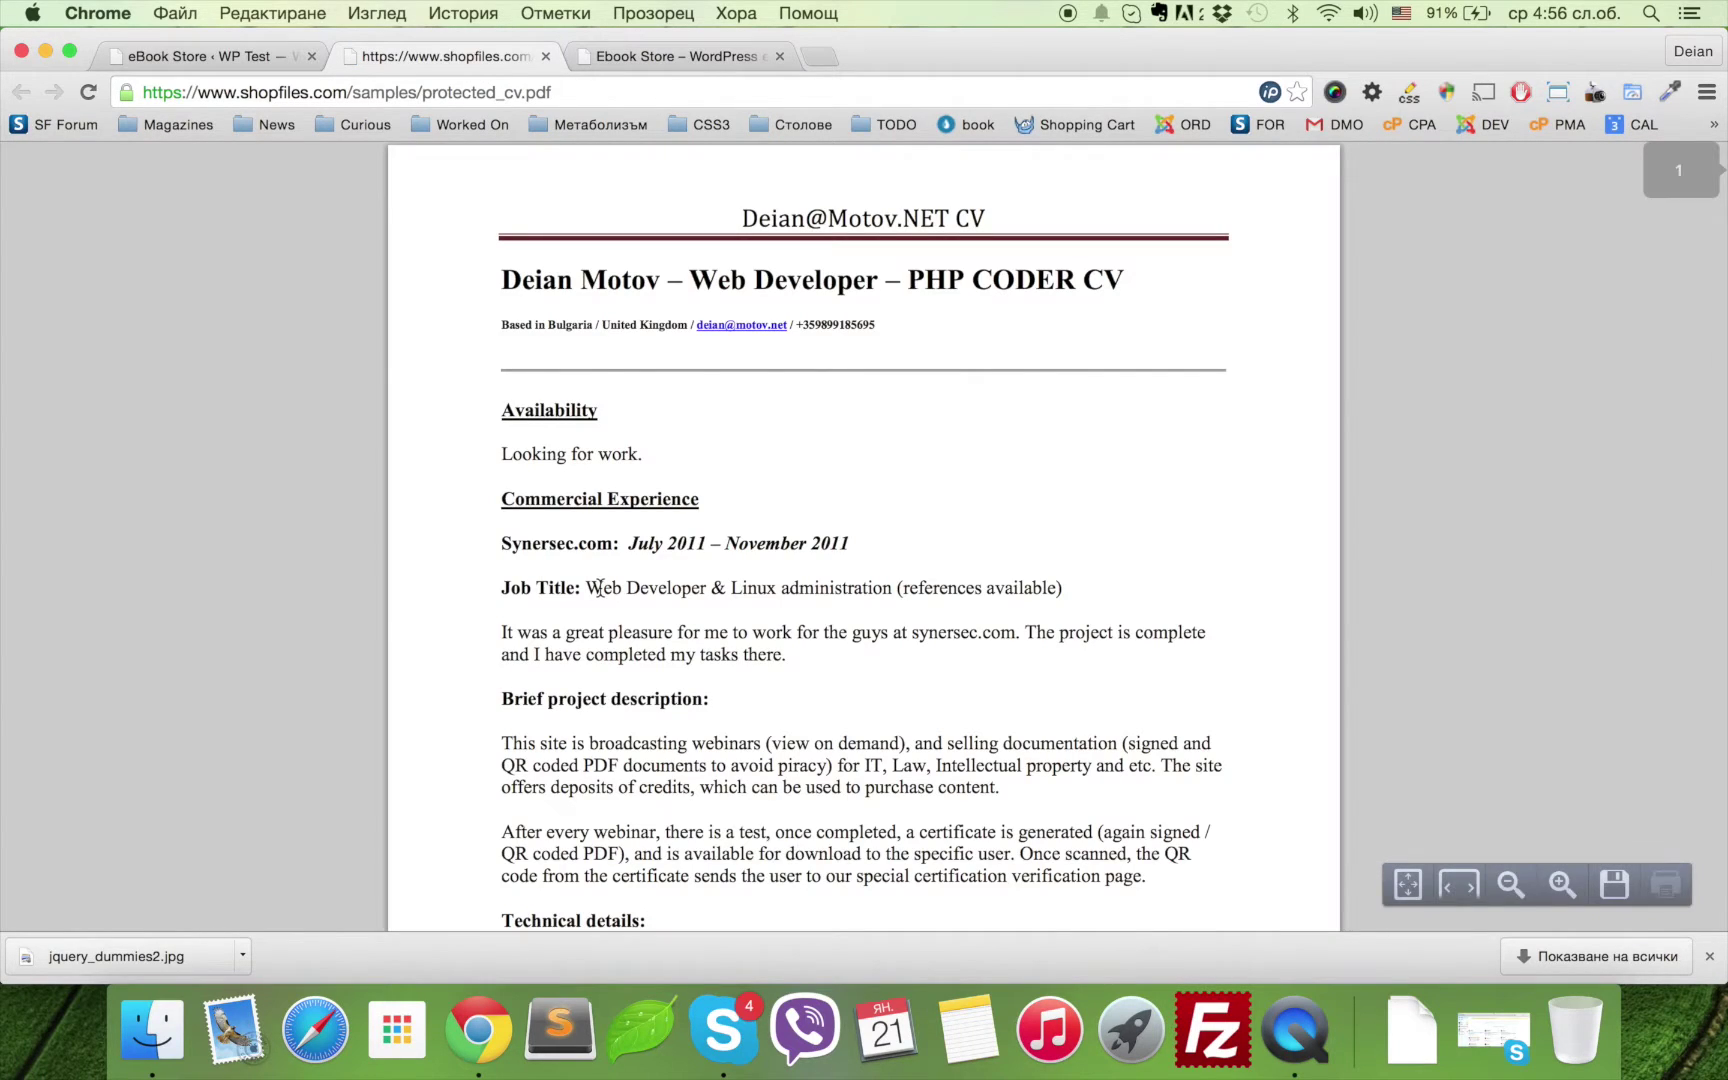
{"action": "scroll", "coordinate": [663, 750], "scroll_direction": "down", "scroll_amount": 5}
{"action": "scroll", "coordinate": [663, 750], "scroll_direction": "down", "scroll_amount": 10}
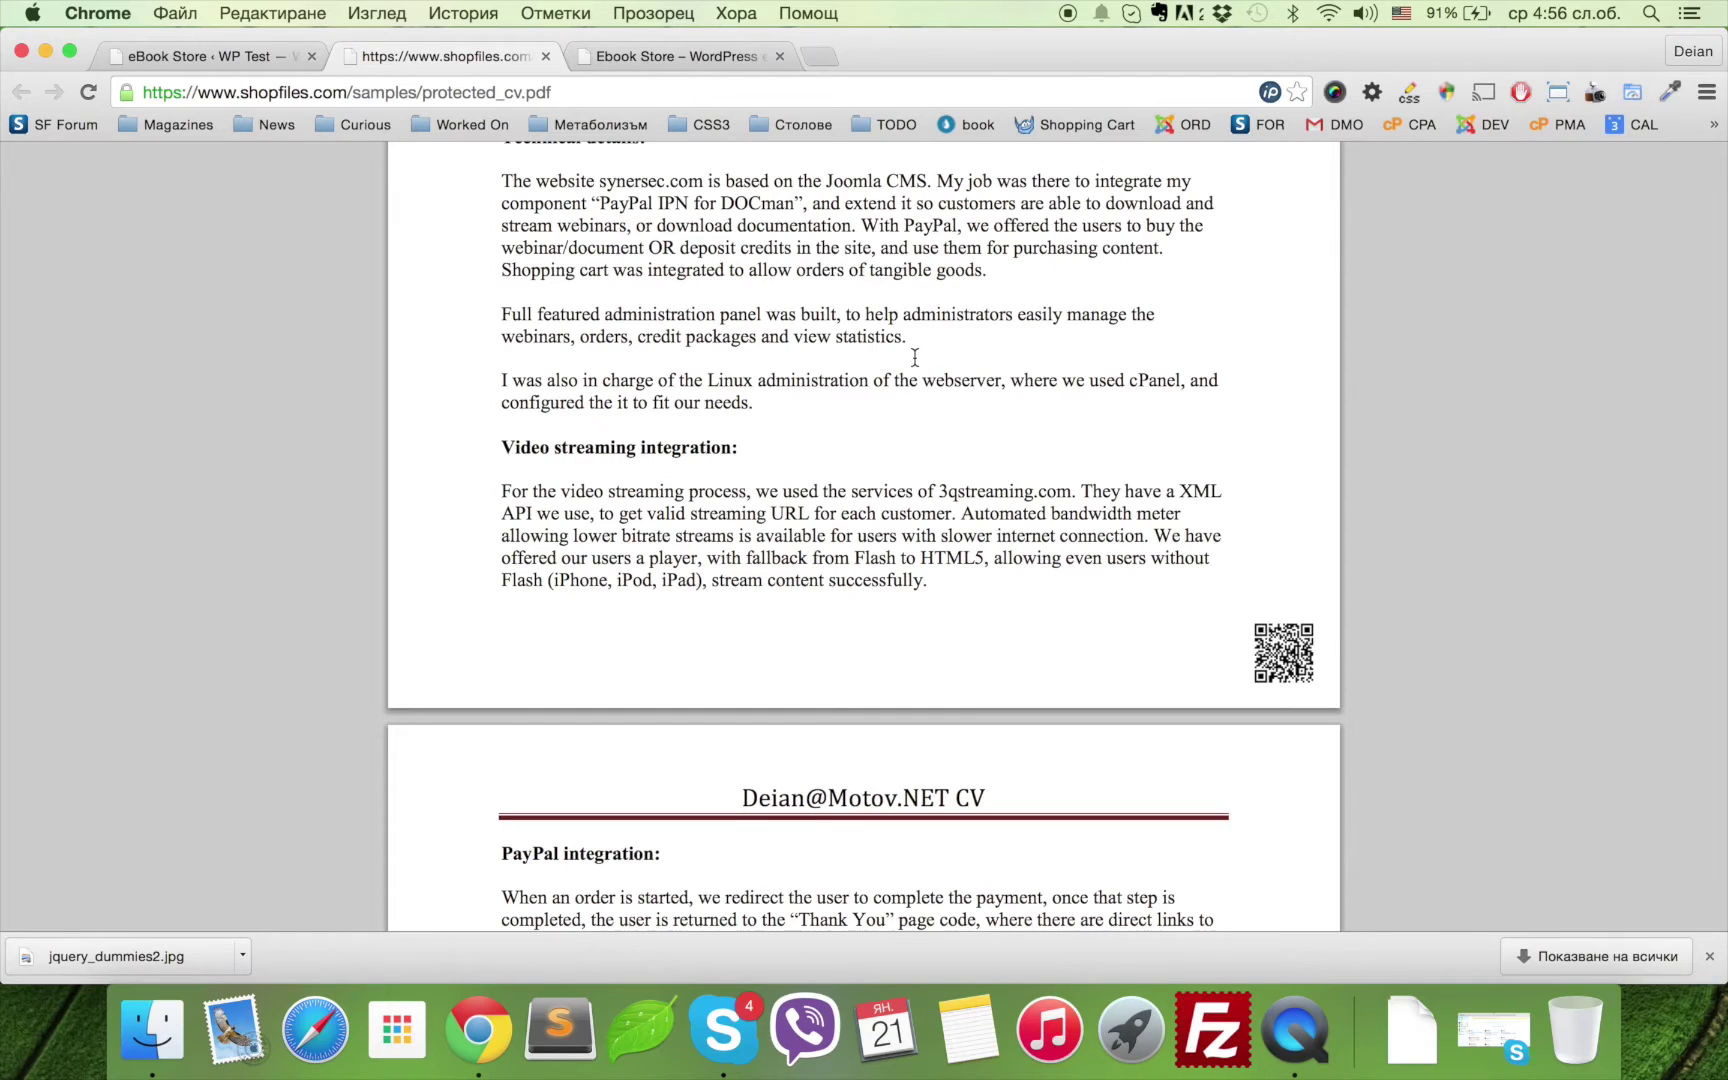
{"action": "key", "text": "super+alt+Left"}
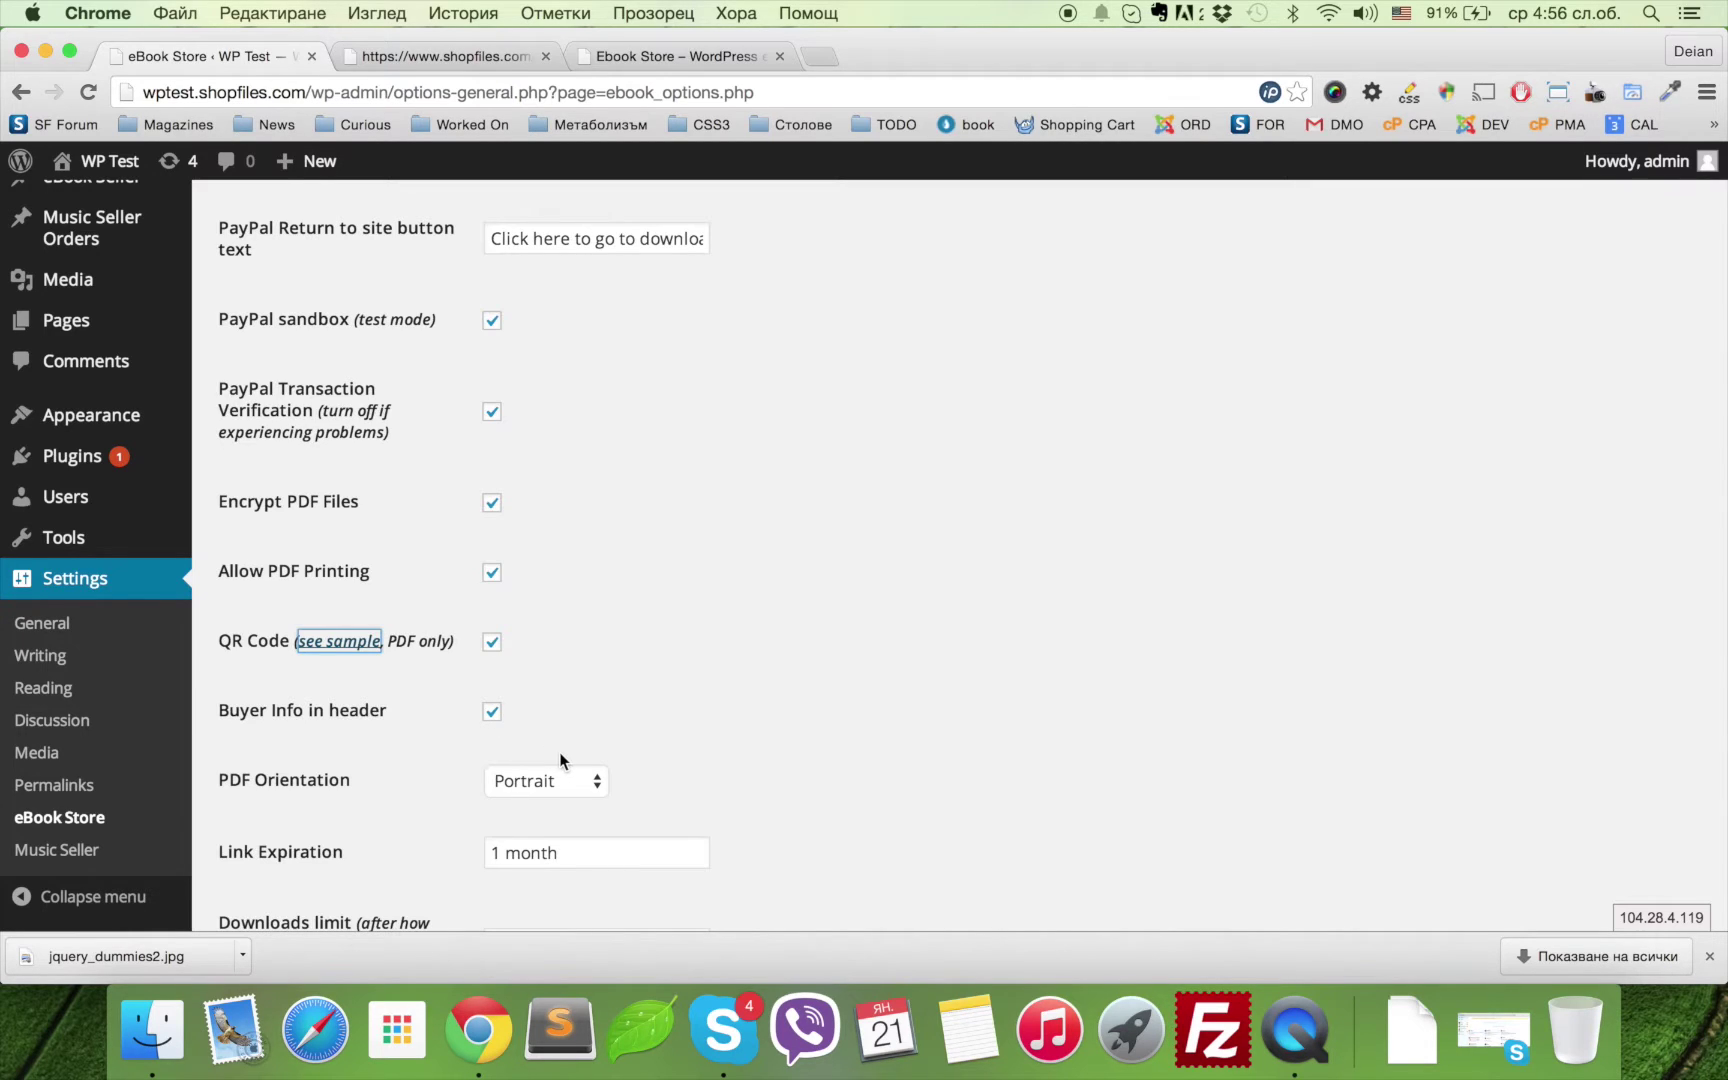
{"action": "scroll", "coordinate": [559, 752], "scroll_direction": "down", "scroll_amount": 3}
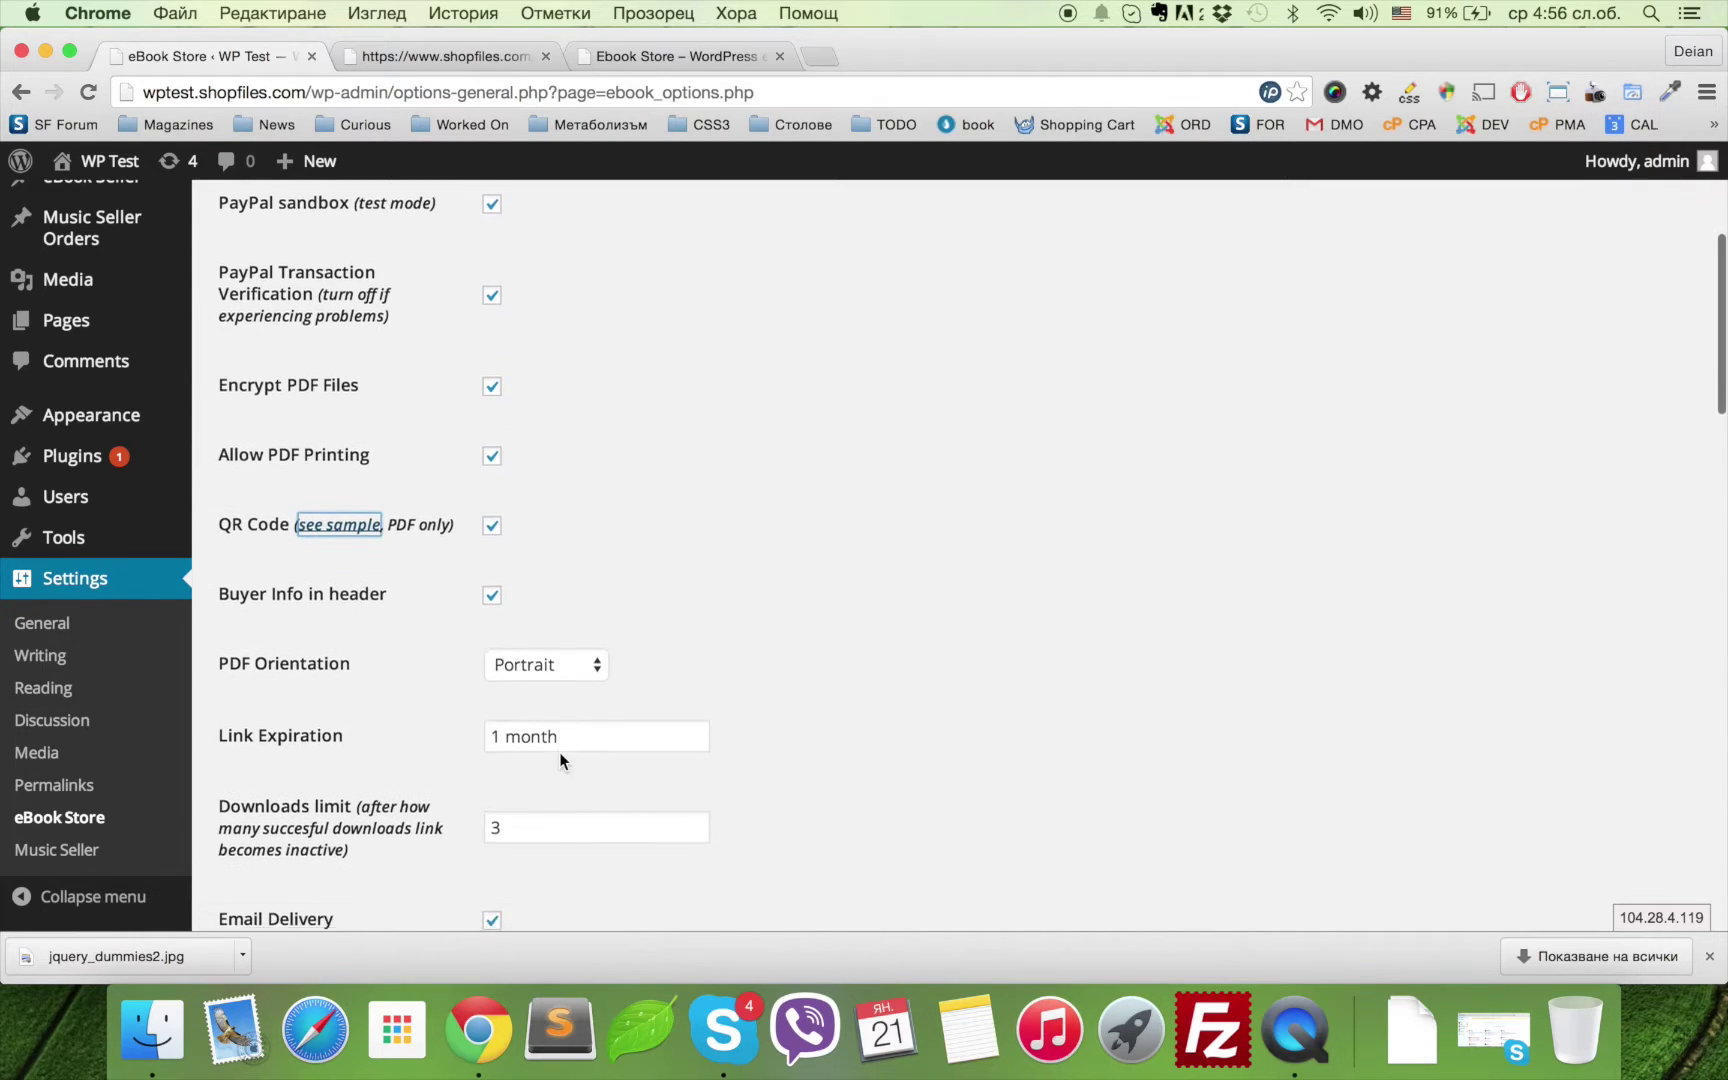
{"action": "left_click", "coordinate": [545, 661]}
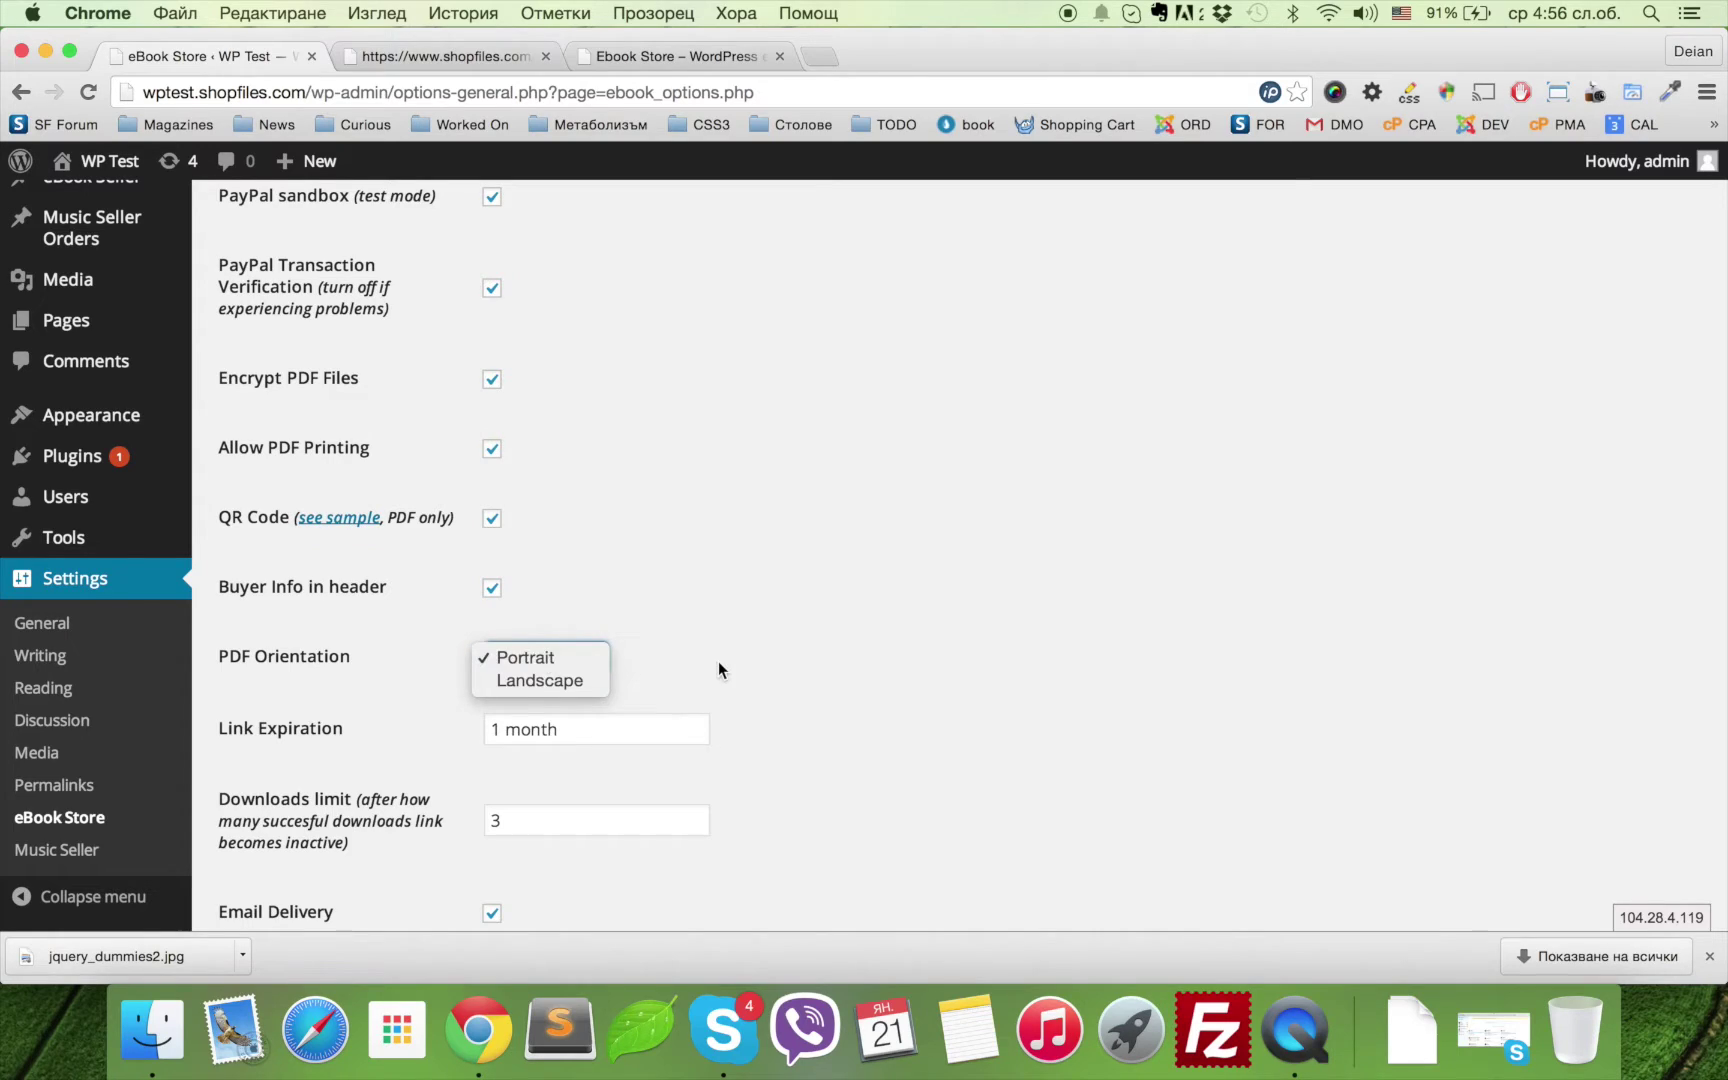
{"action": "left_click", "coordinate": [718, 662]}
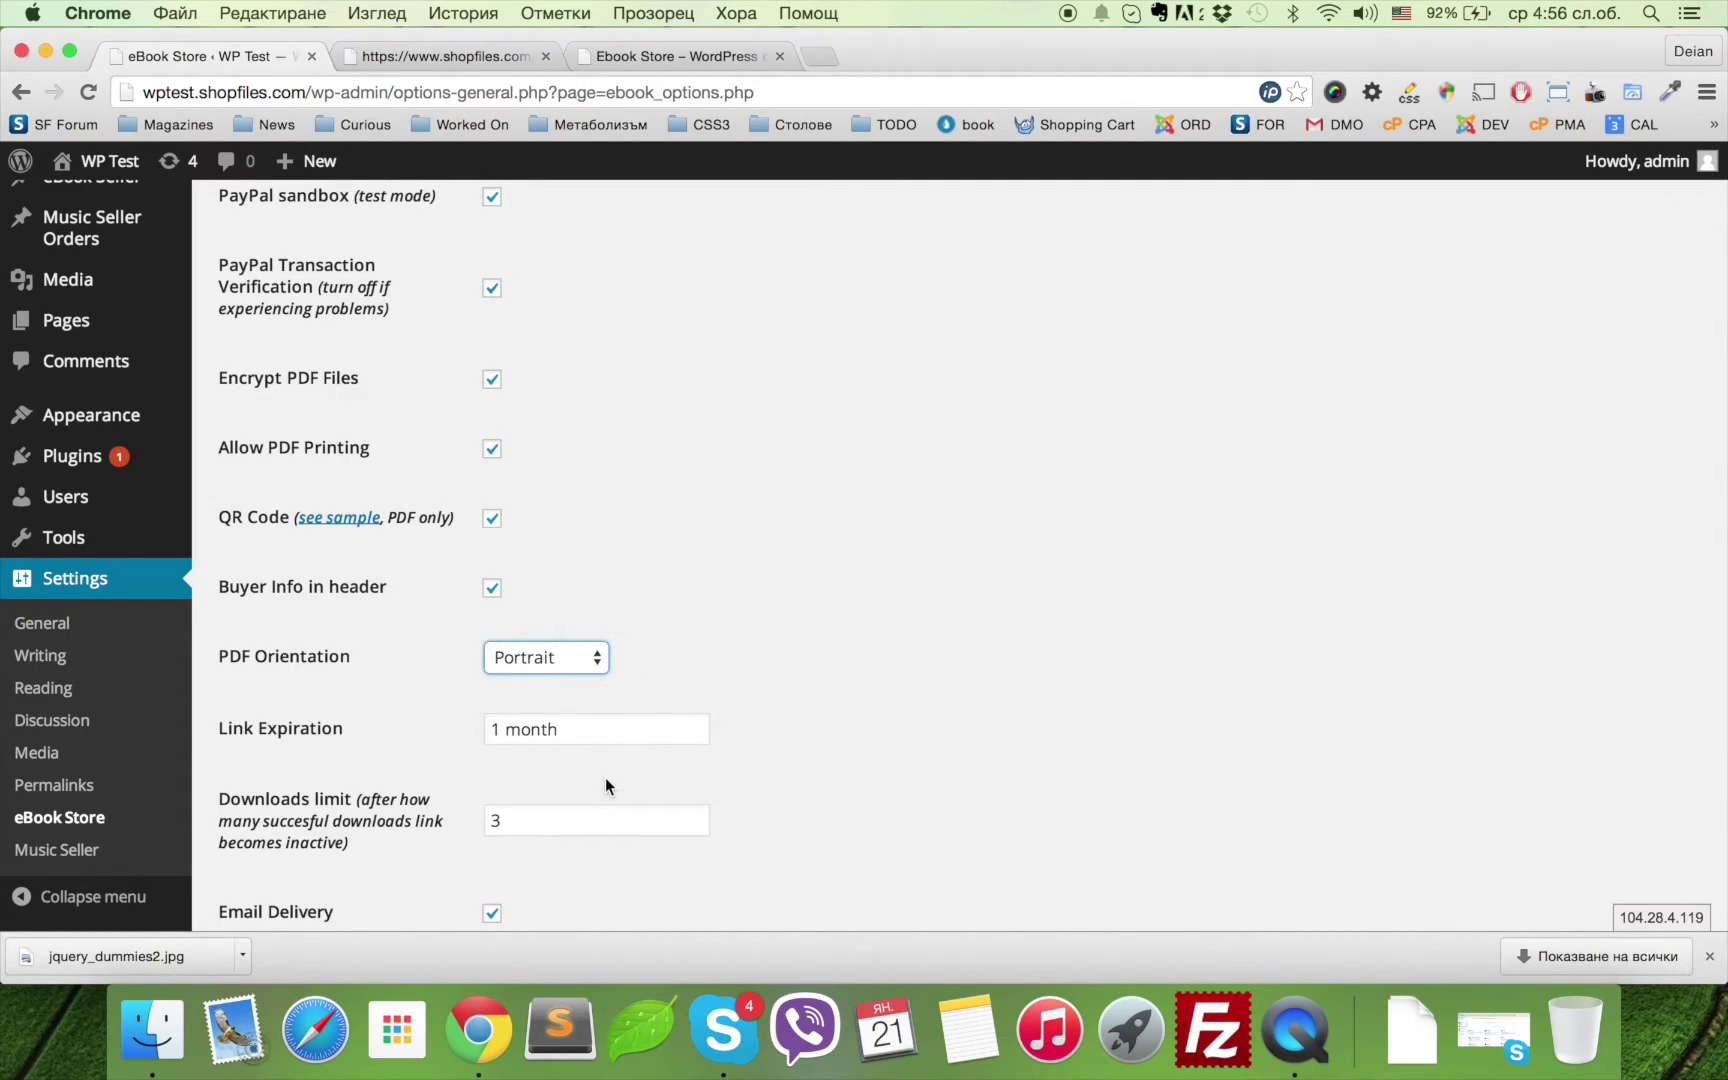
{"action": "scroll", "coordinate": [605, 778], "scroll_direction": "down", "scroll_amount": 1}
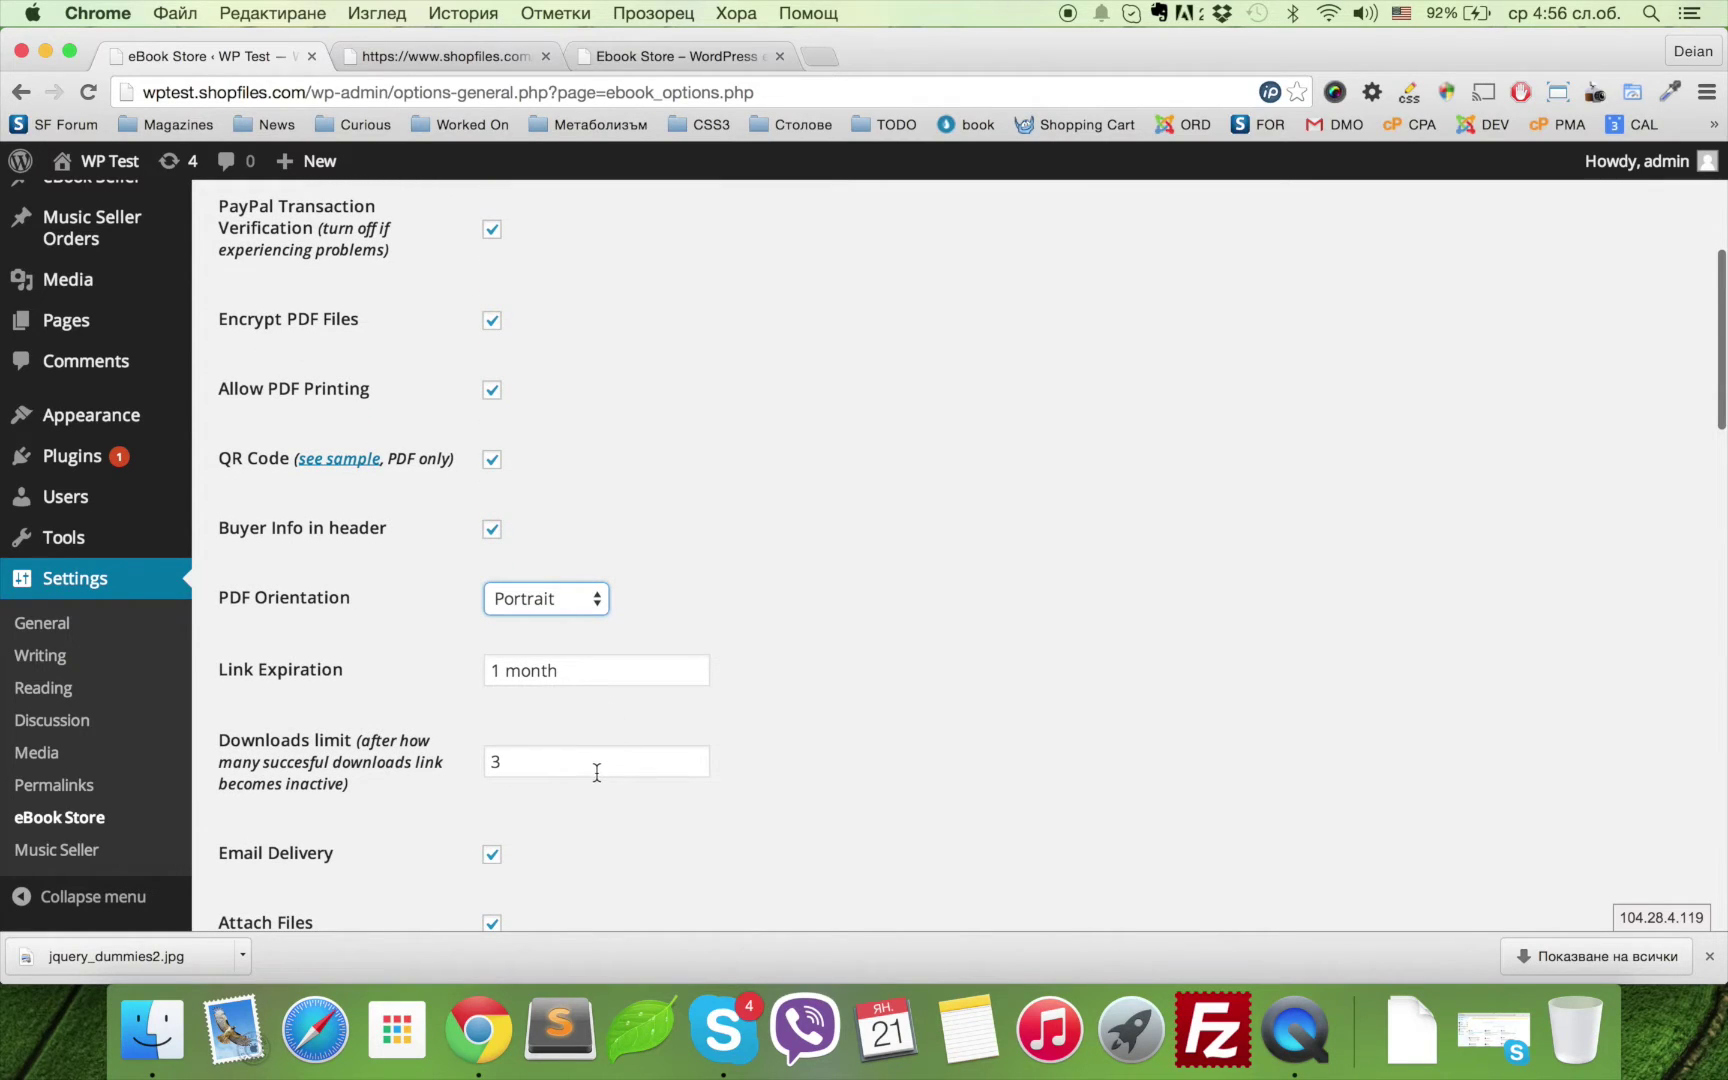
{"action": "scroll", "coordinate": [594, 771], "scroll_direction": "down", "scroll_amount": 1}
{"action": "left_click", "coordinate": [565, 744]}
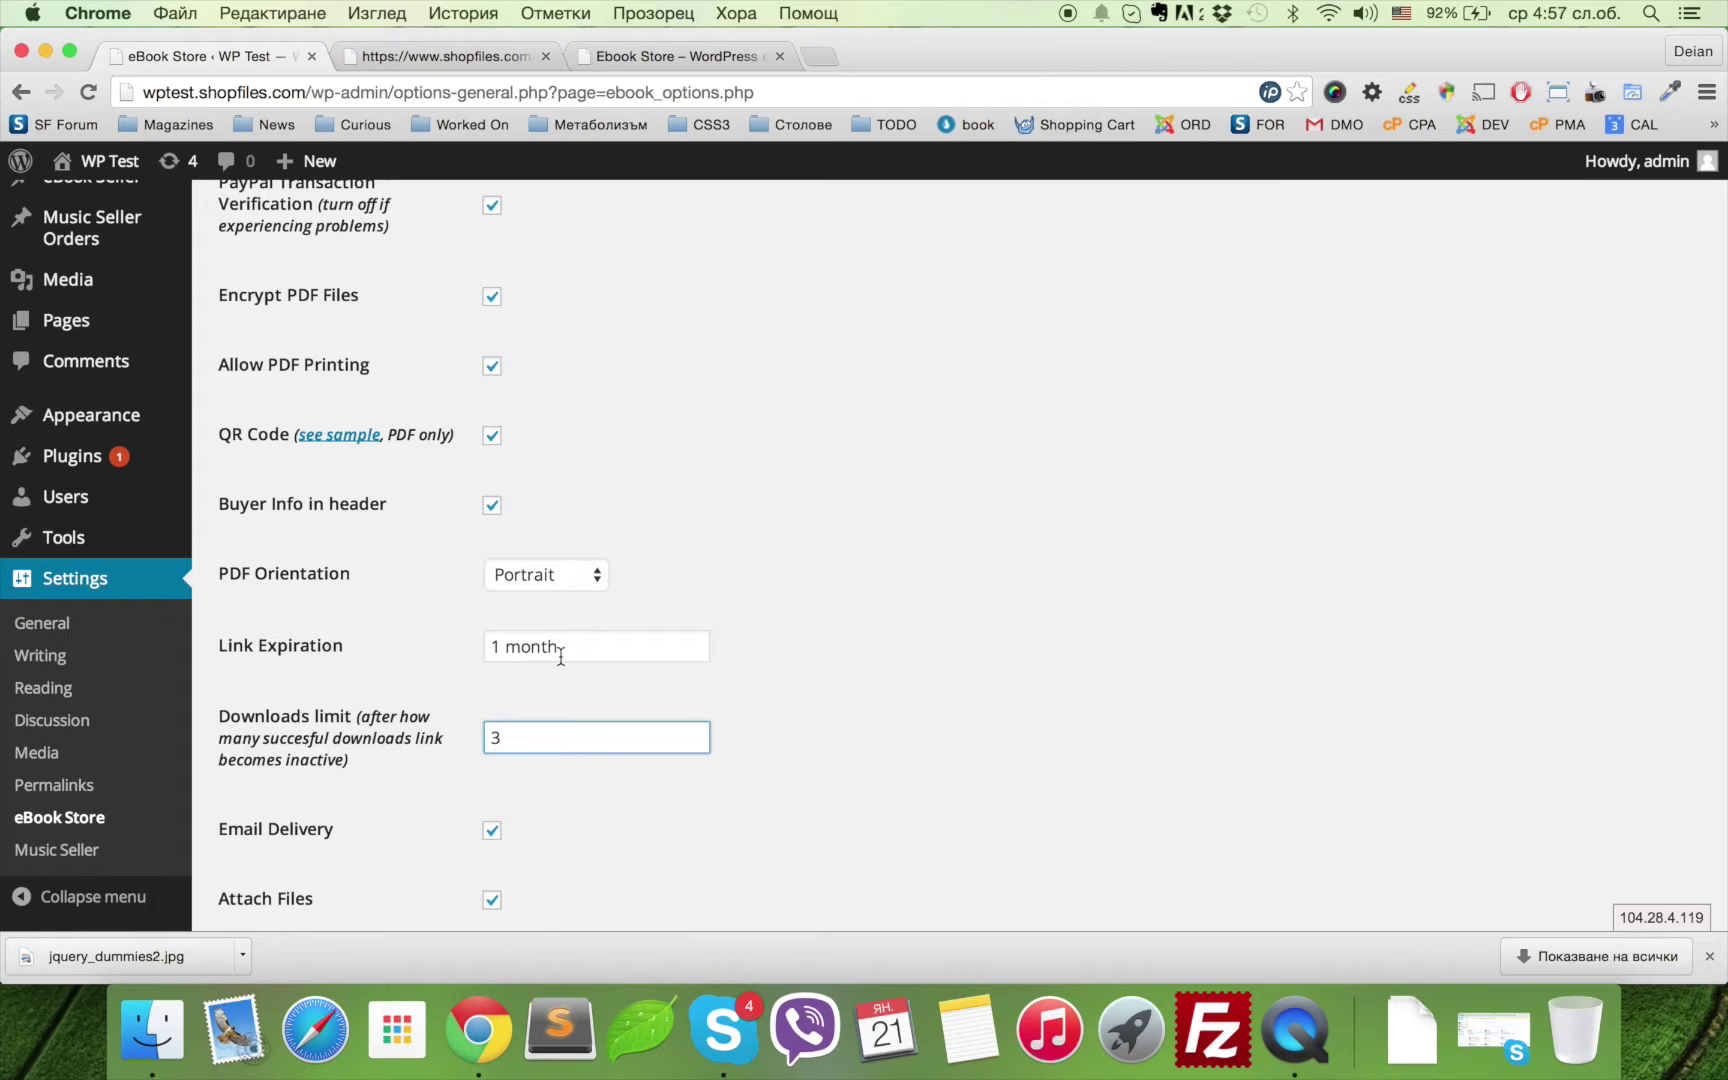
{"action": "left_click", "coordinate": [500, 650]}
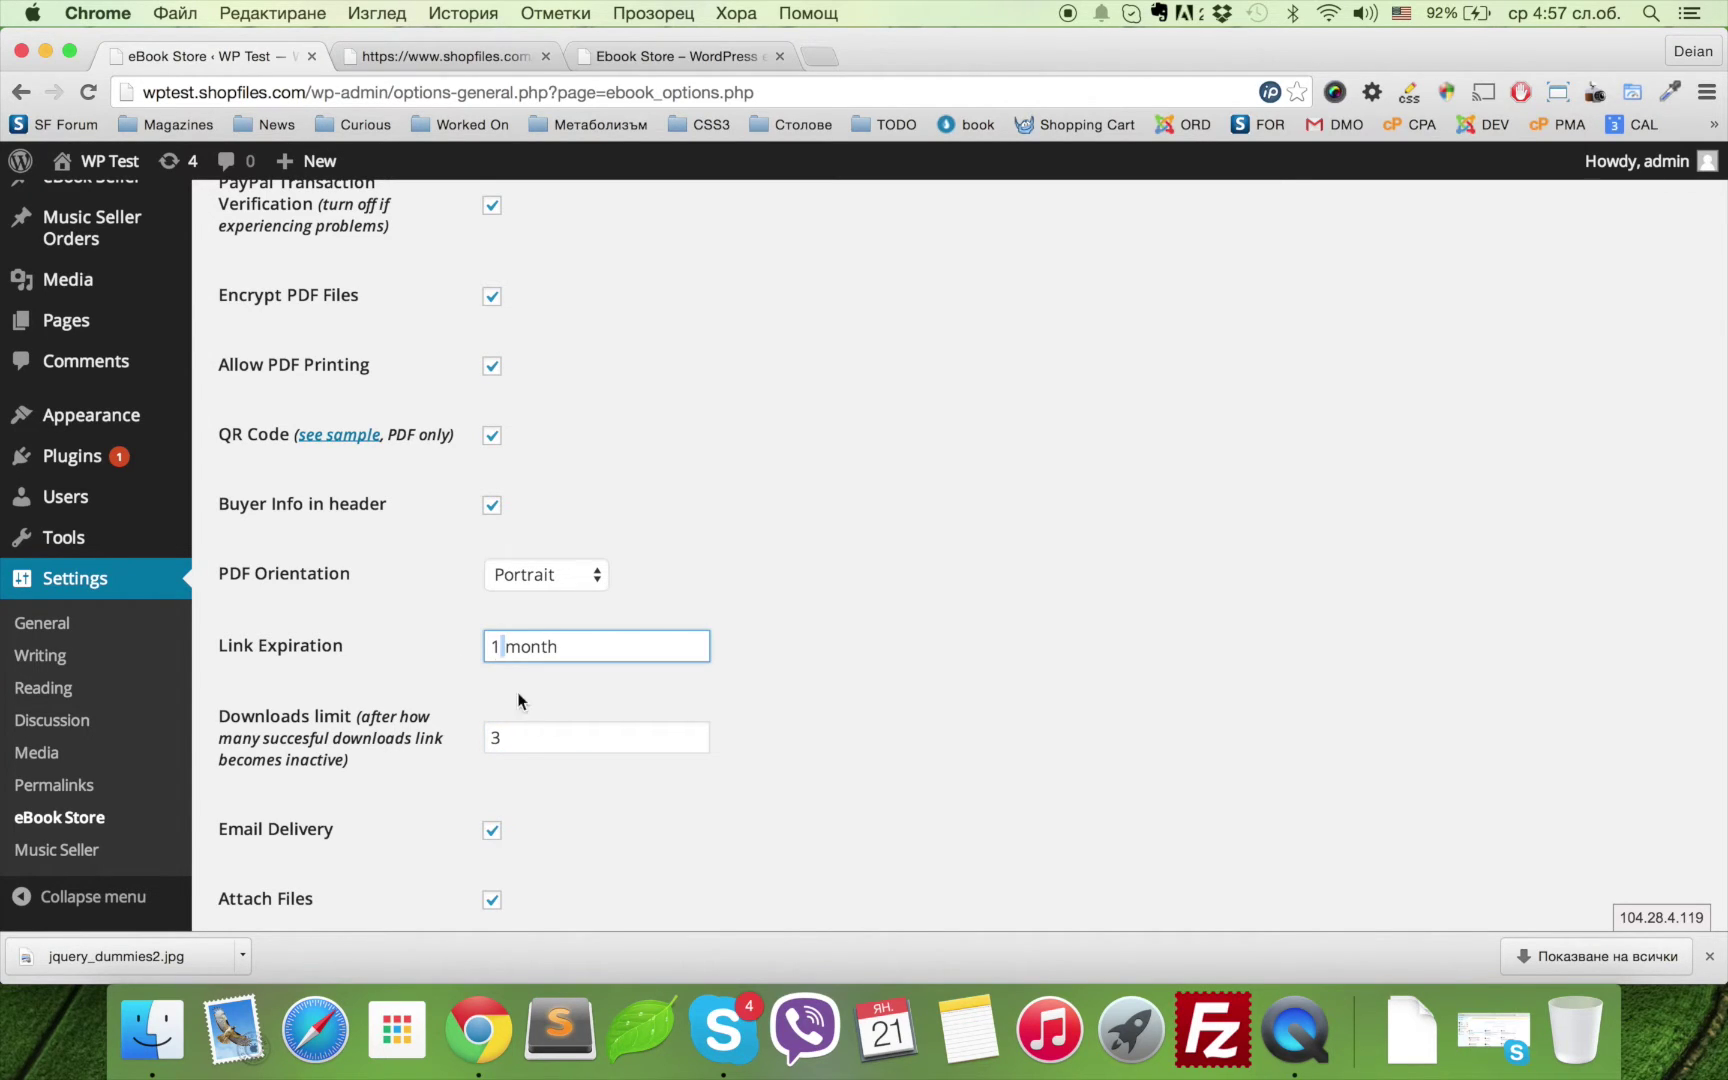
{"action": "left_click", "coordinate": [539, 752]}
{"action": "scroll", "coordinate": [560, 740], "scroll_direction": "down", "scroll_amount": 3}
{"action": "scroll", "coordinate": [562, 738], "scroll_direction": "down", "scroll_amount": 4}
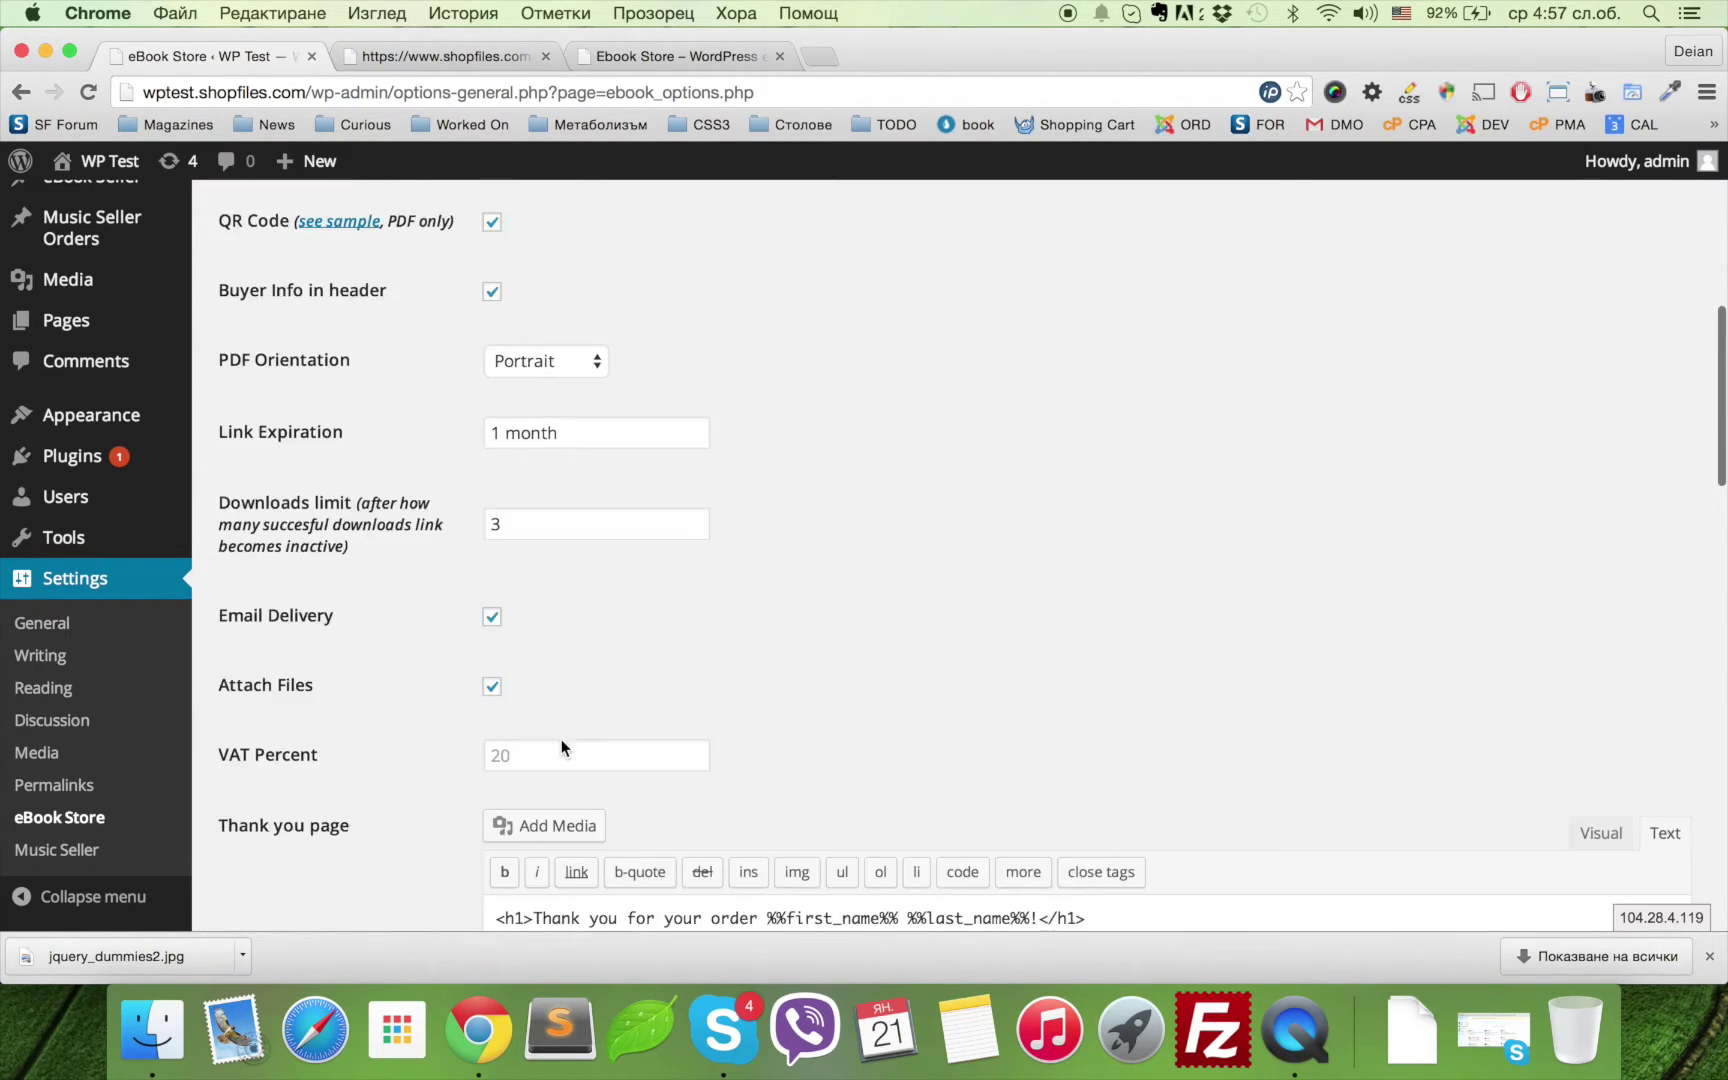
{"action": "left_click", "coordinate": [491, 538]}
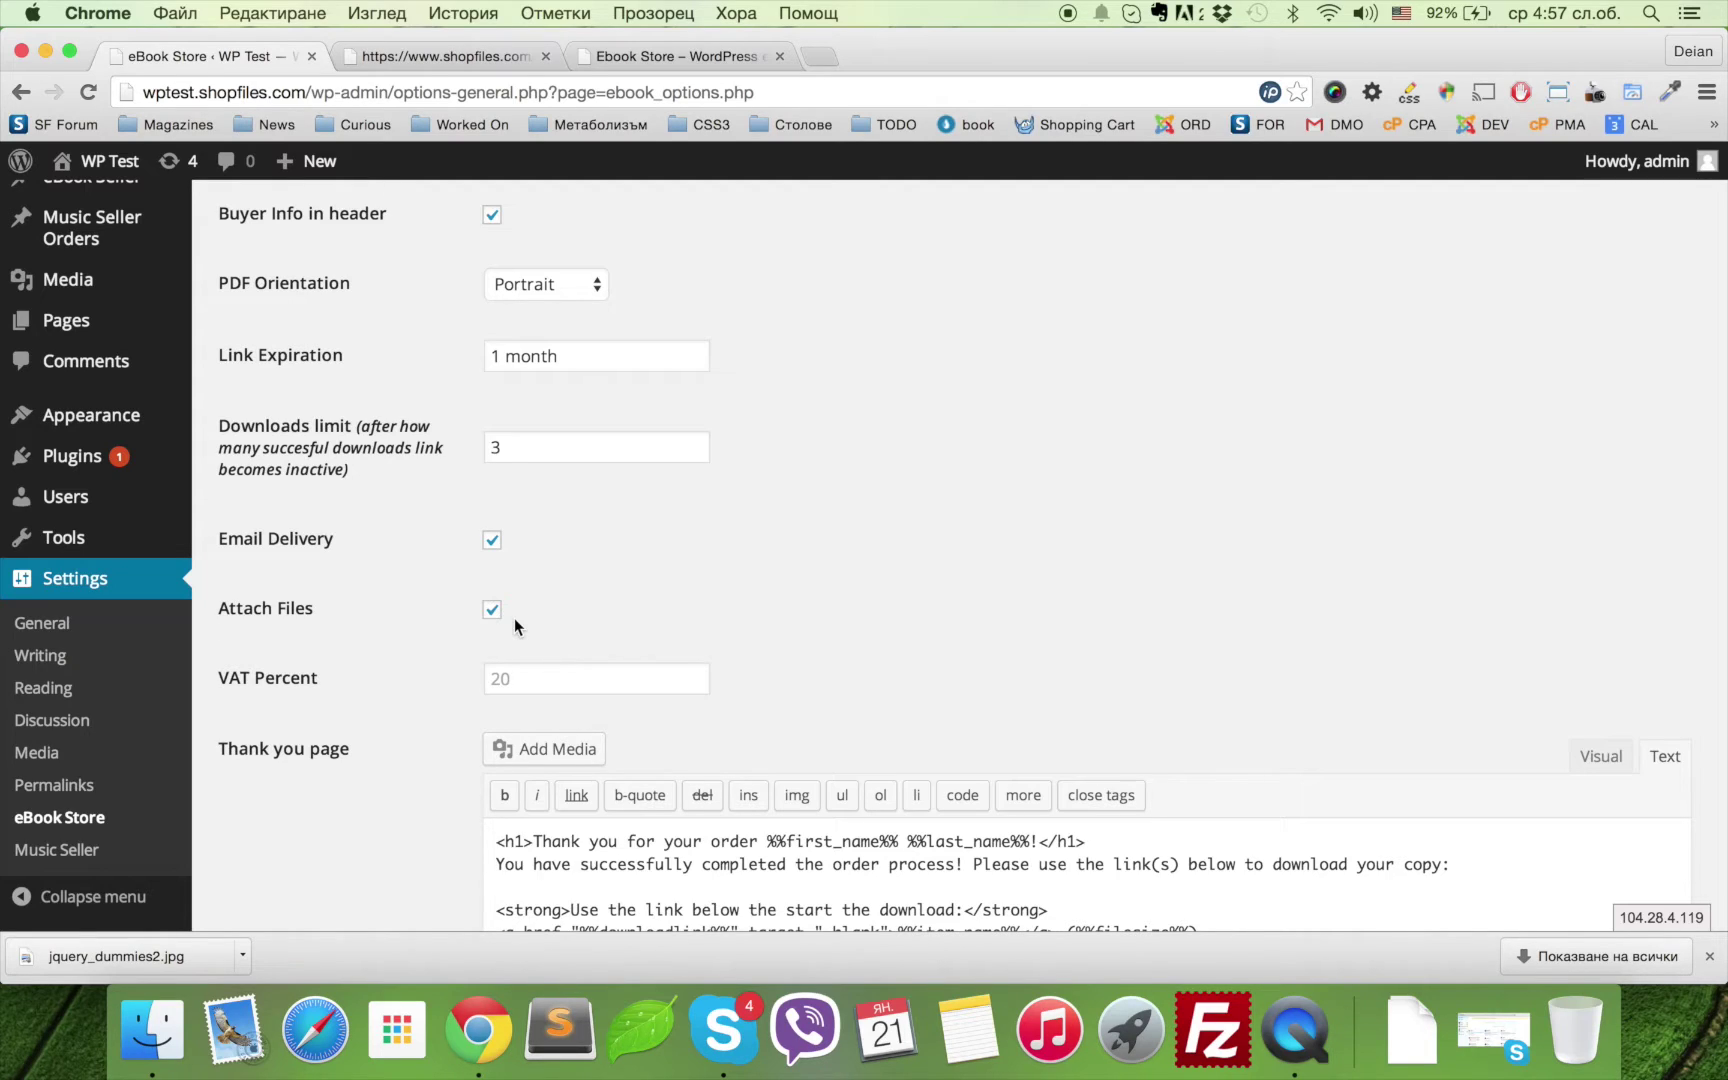
- Switch the Thank you page template editor between Text and Visual to show it formatted
{"action": "left_click", "coordinate": [533, 672]}
{"action": "scroll", "coordinate": [533, 672], "scroll_direction": "down", "scroll_amount": 3}
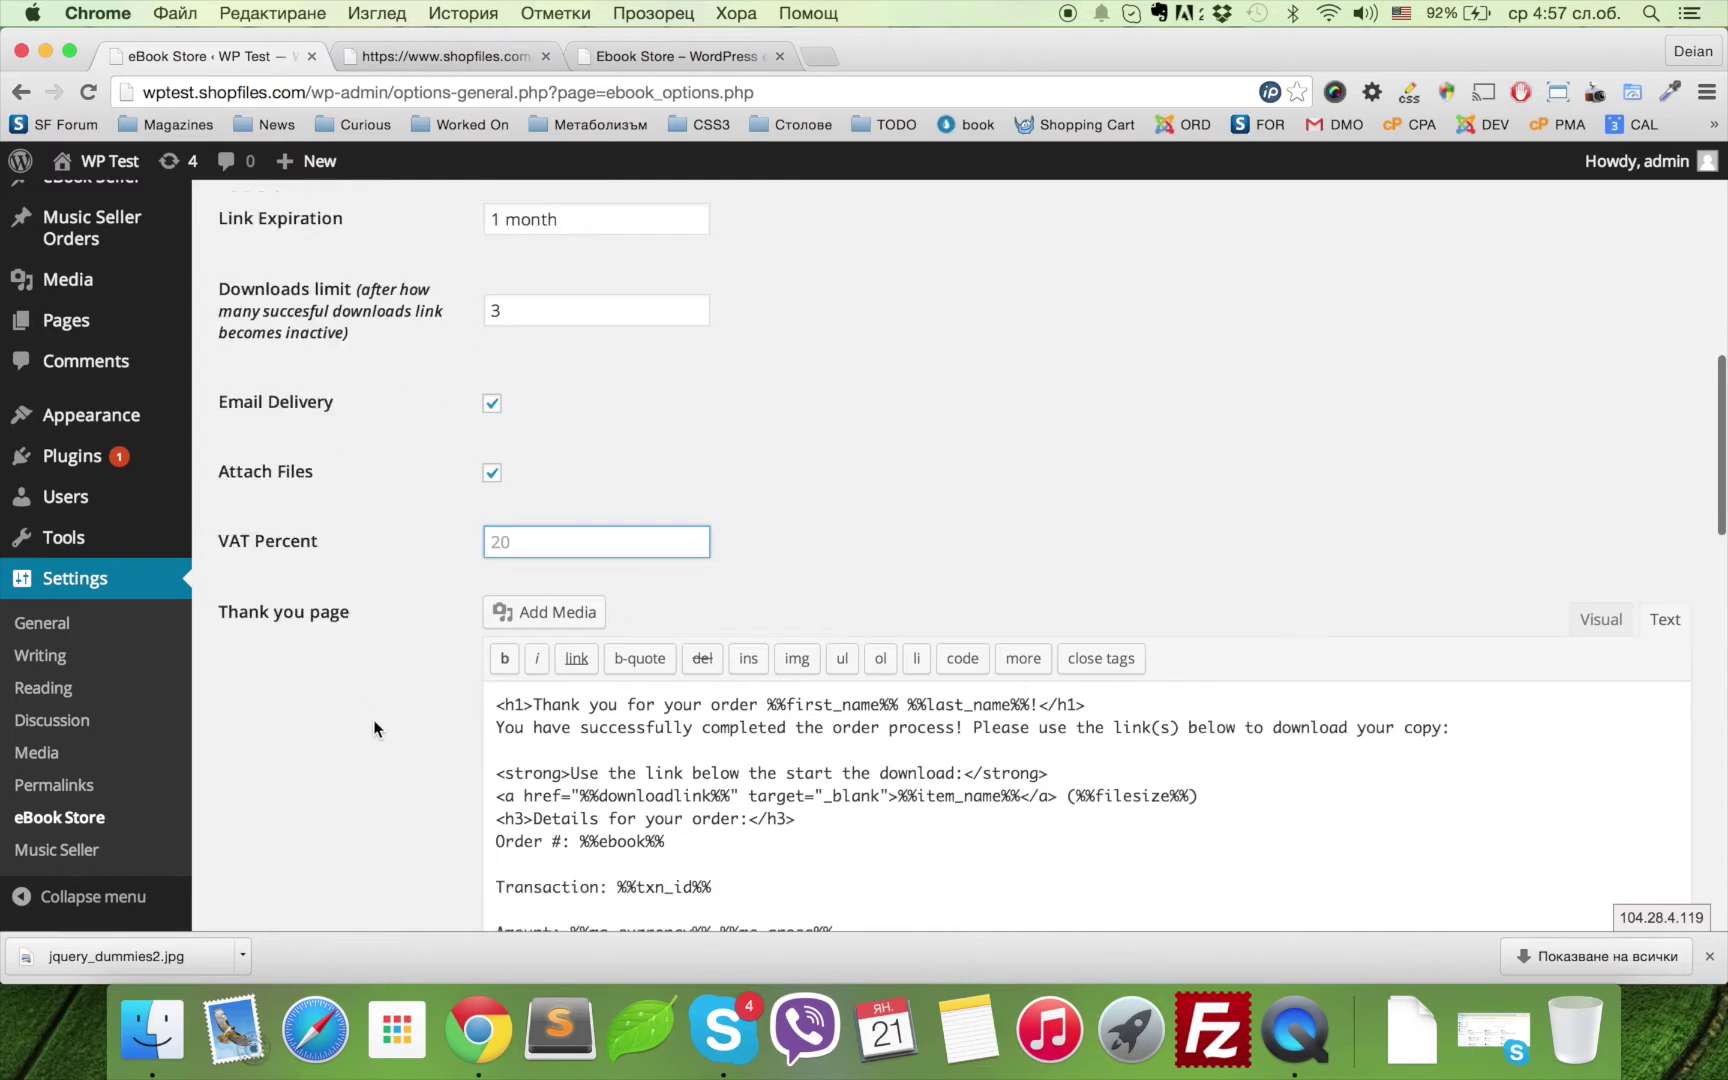
{"action": "scroll", "coordinate": [374, 728], "scroll_direction": "down", "scroll_amount": 1}
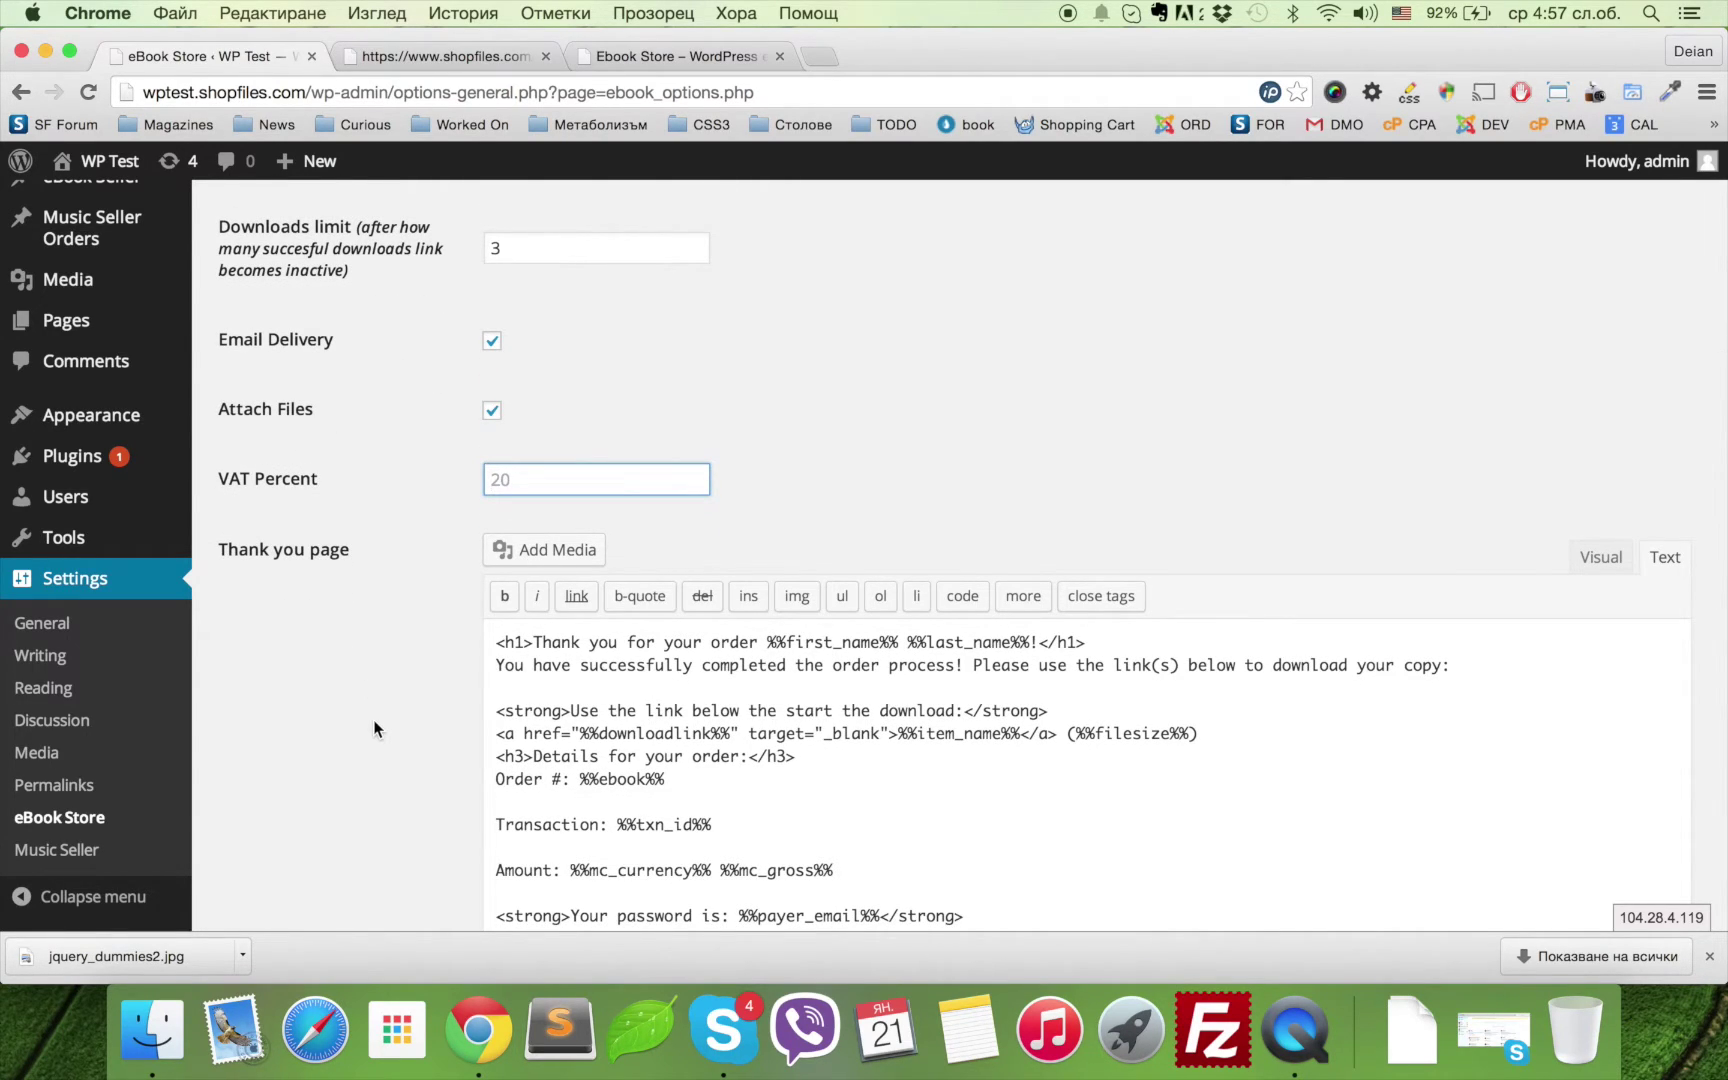
{"action": "scroll", "coordinate": [374, 728], "scroll_direction": "down", "scroll_amount": 3}
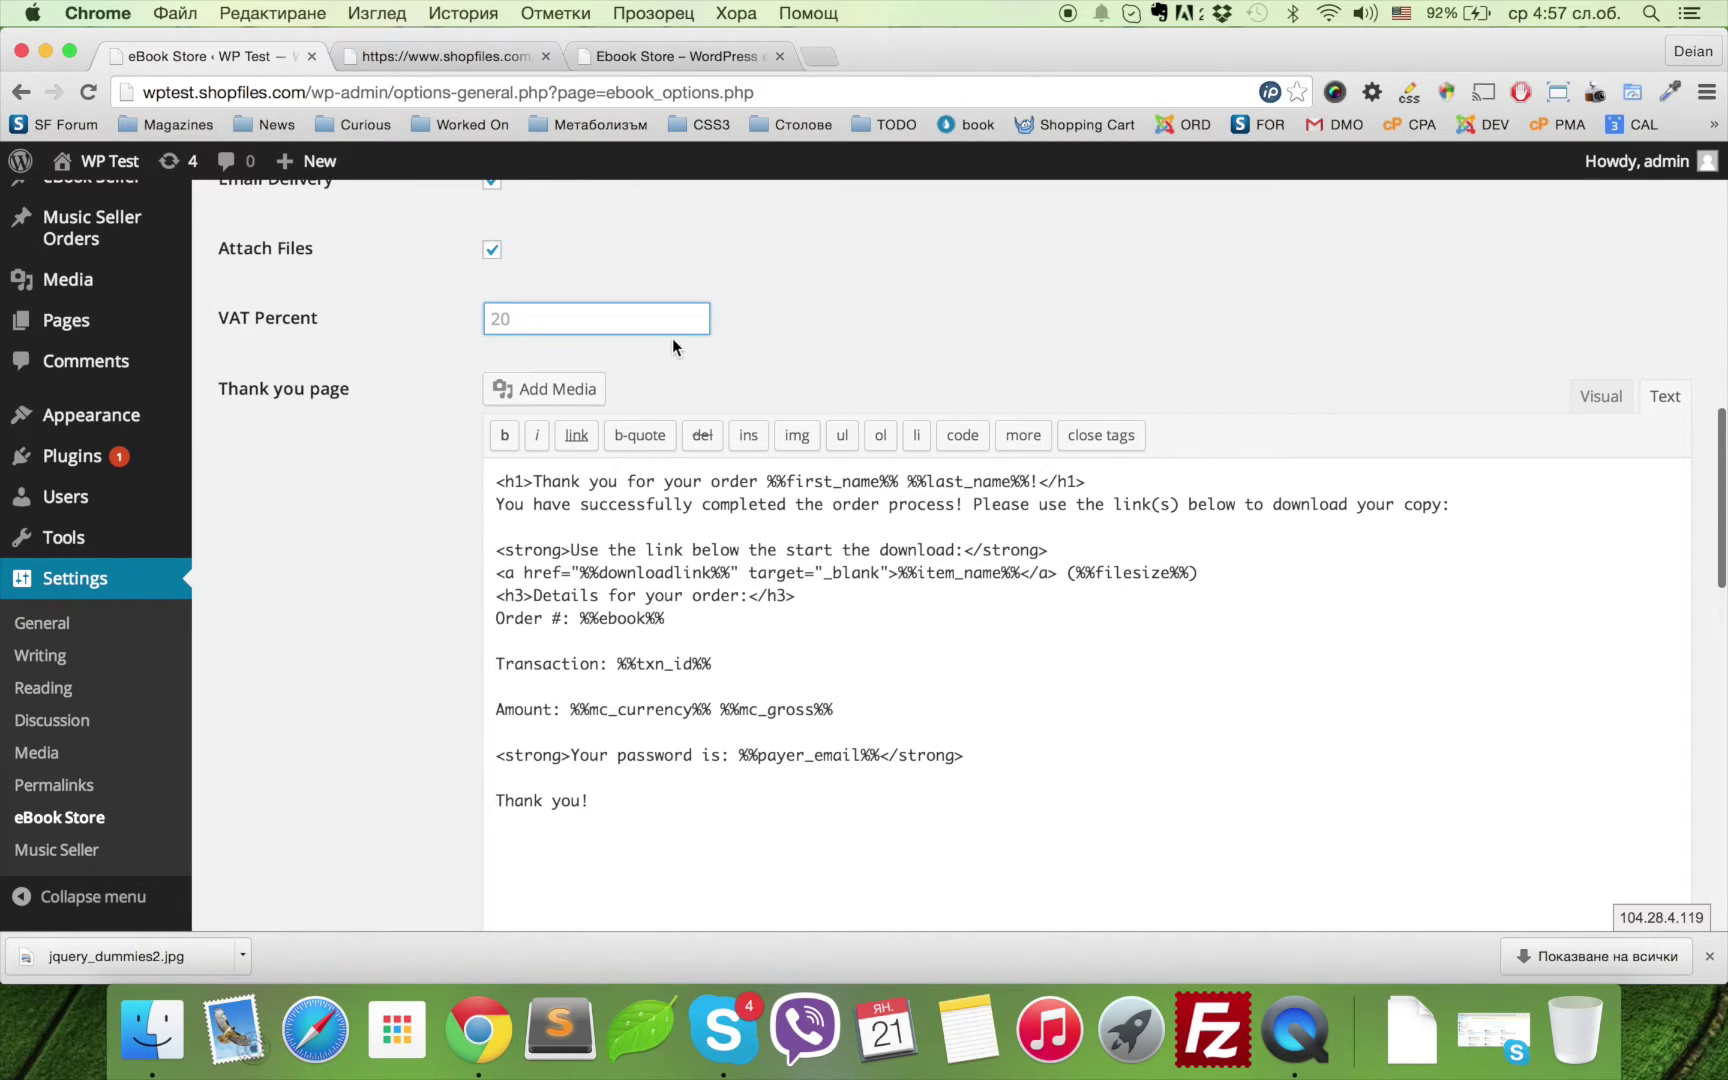
{"action": "scroll", "coordinate": [424, 702], "scroll_direction": "down", "scroll_amount": 2}
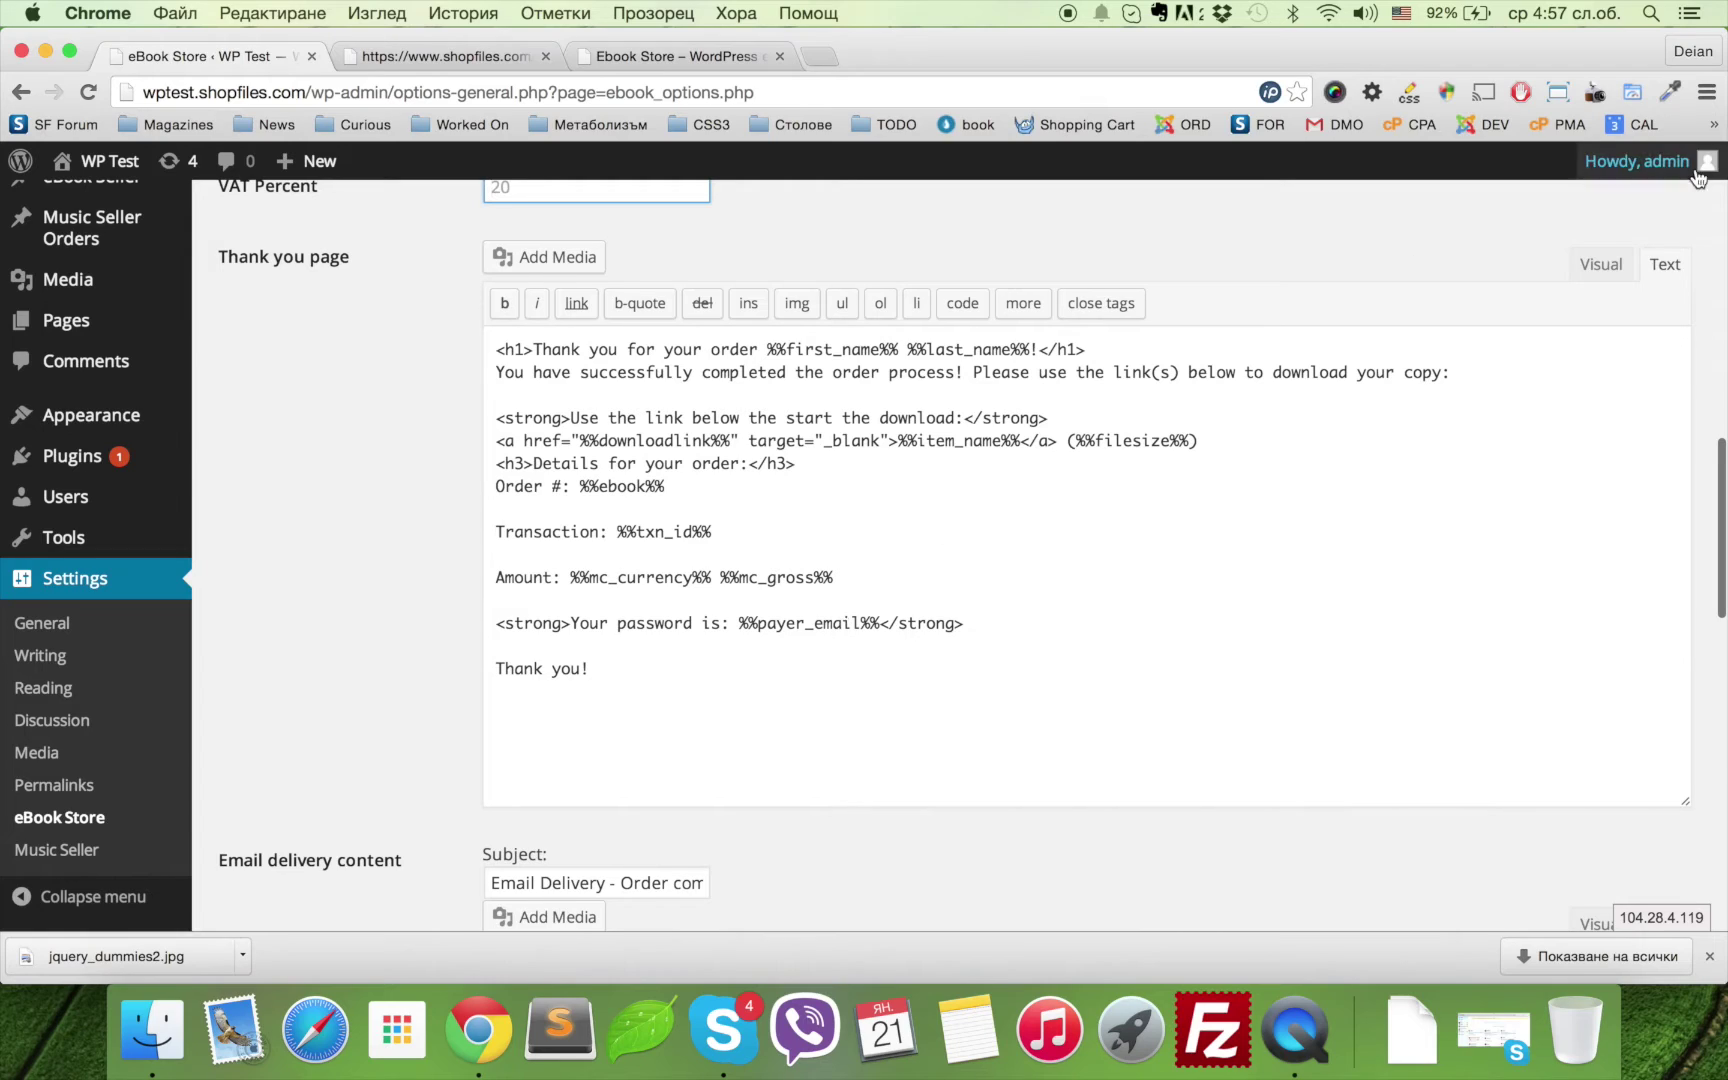
{"action": "left_click", "coordinate": [1600, 265]}
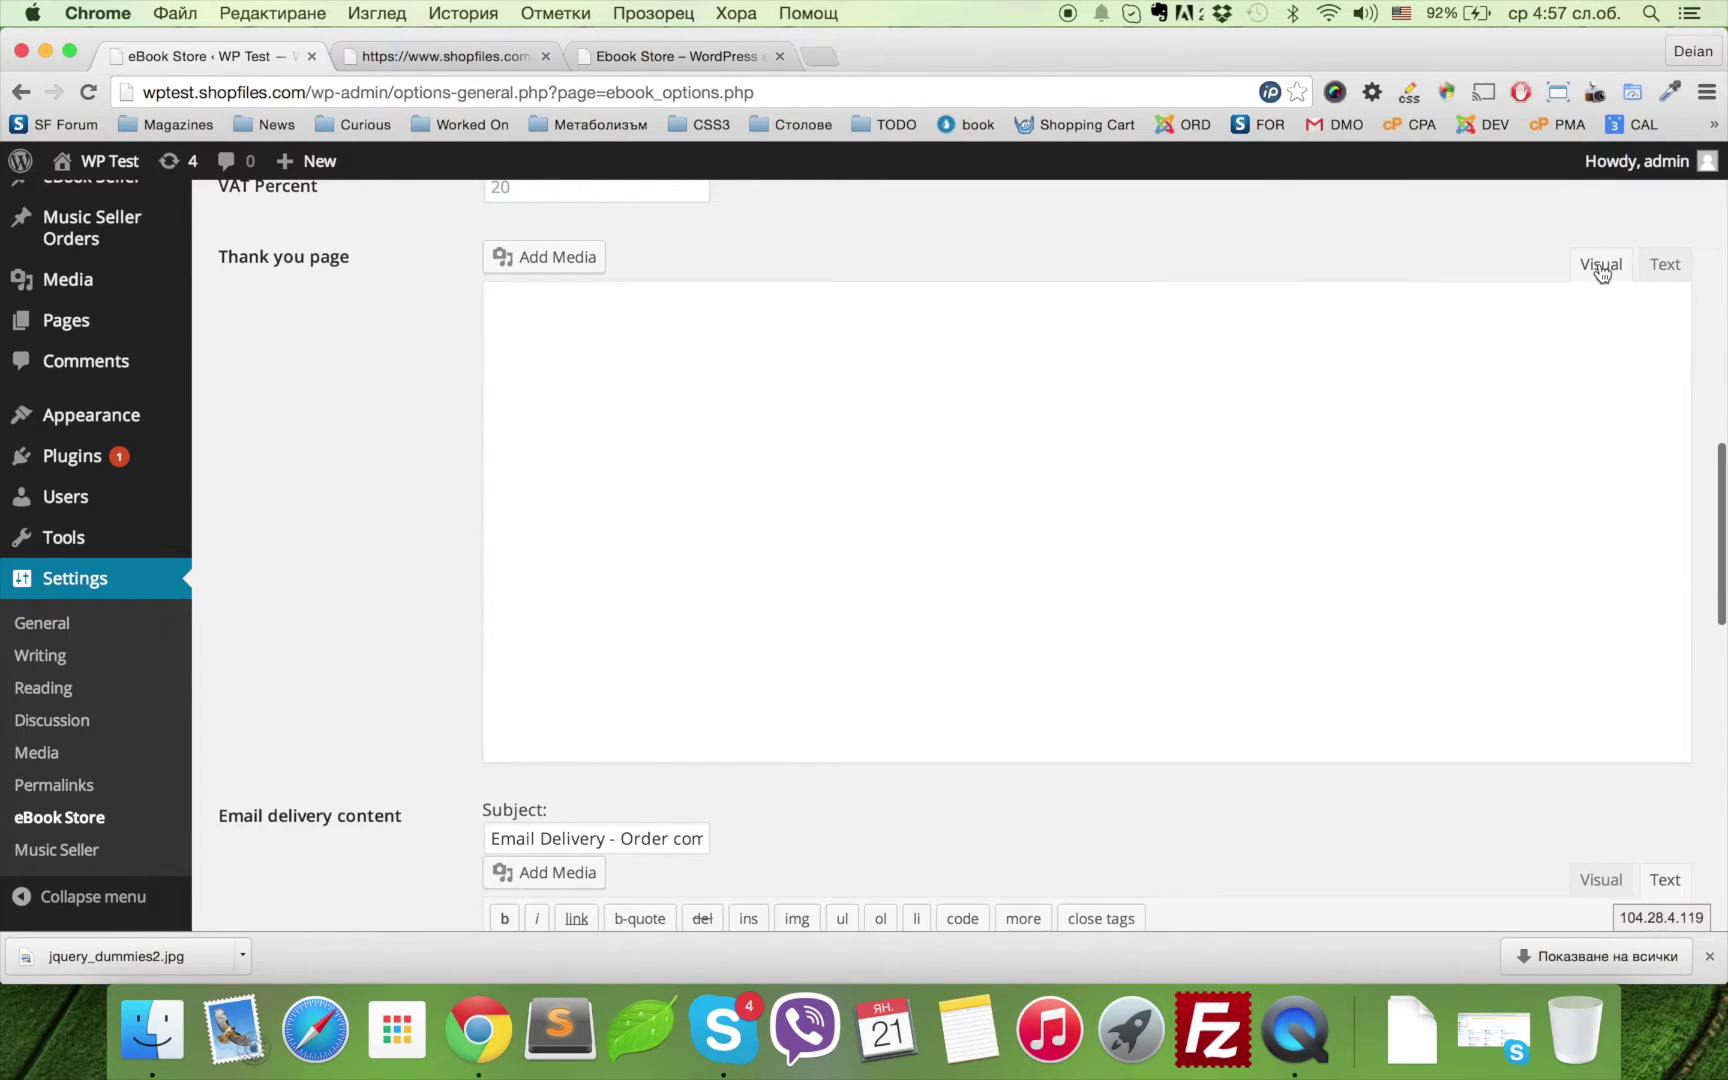
{"action": "left_click", "coordinate": [1666, 266]}
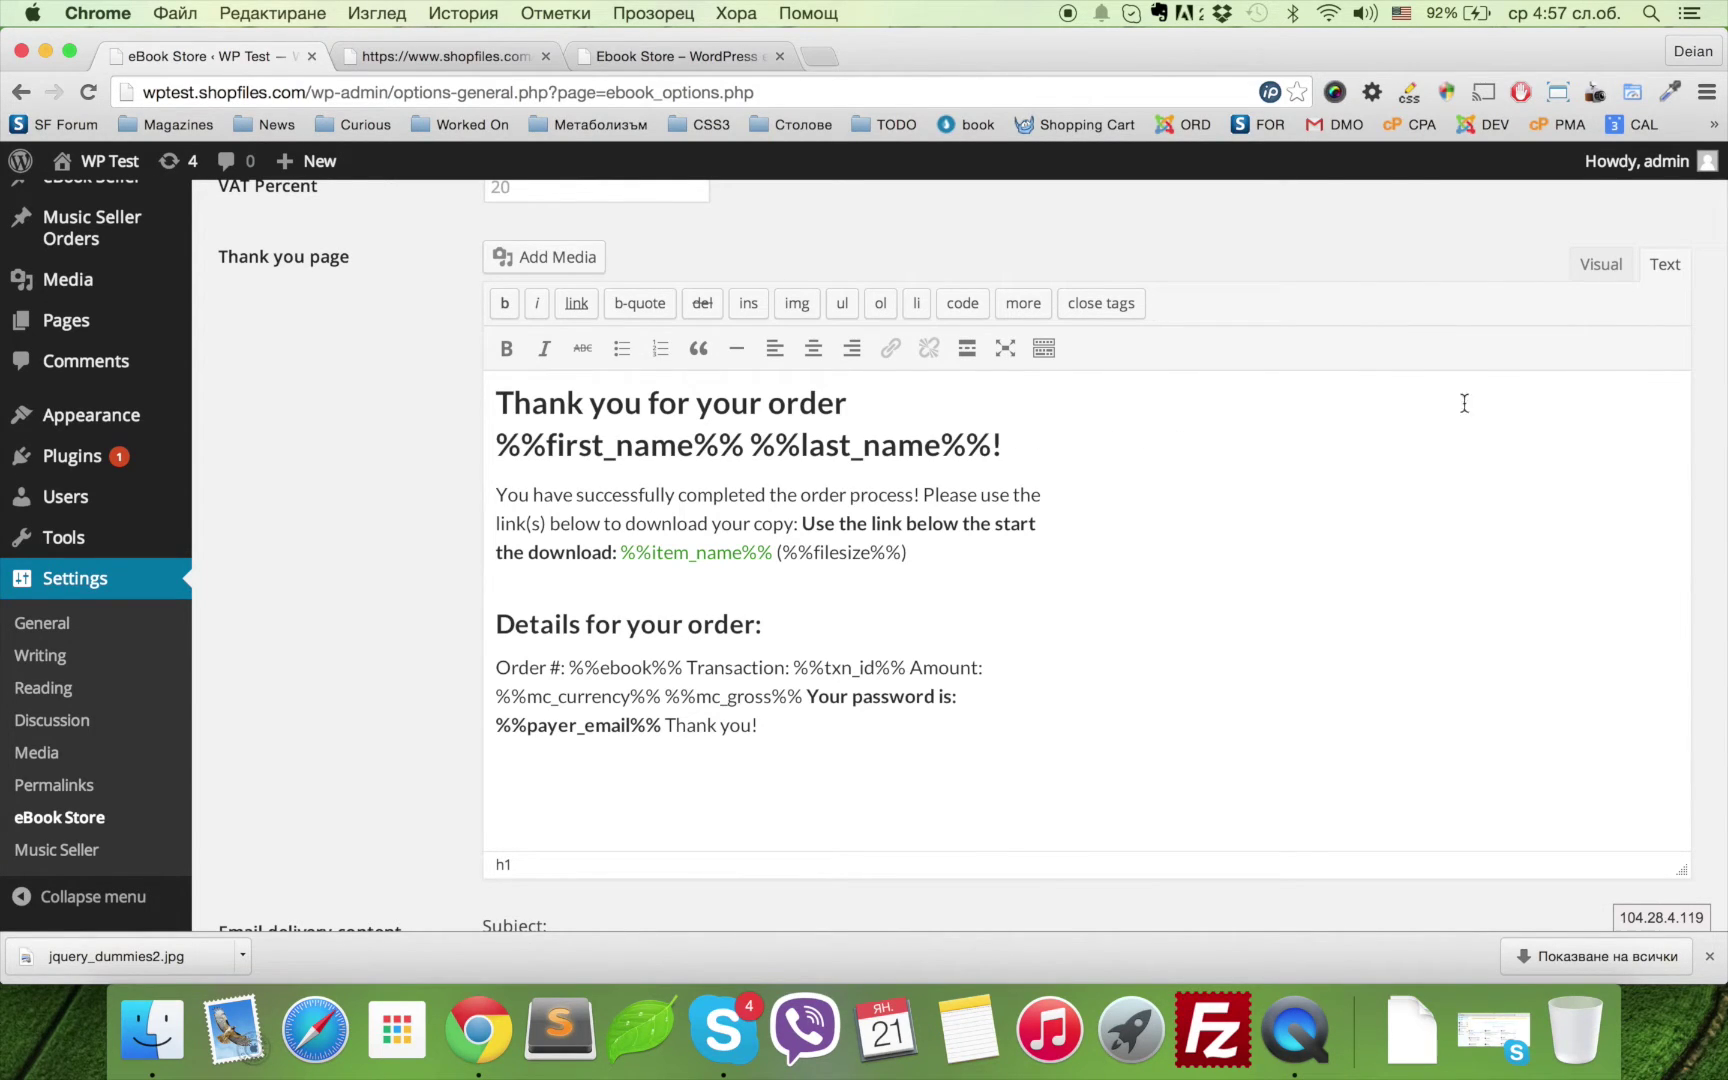
- Show the Email delivery template as formatted text and scroll back to the top
{"action": "scroll", "coordinate": [1224, 564], "scroll_direction": "down", "scroll_amount": 8}
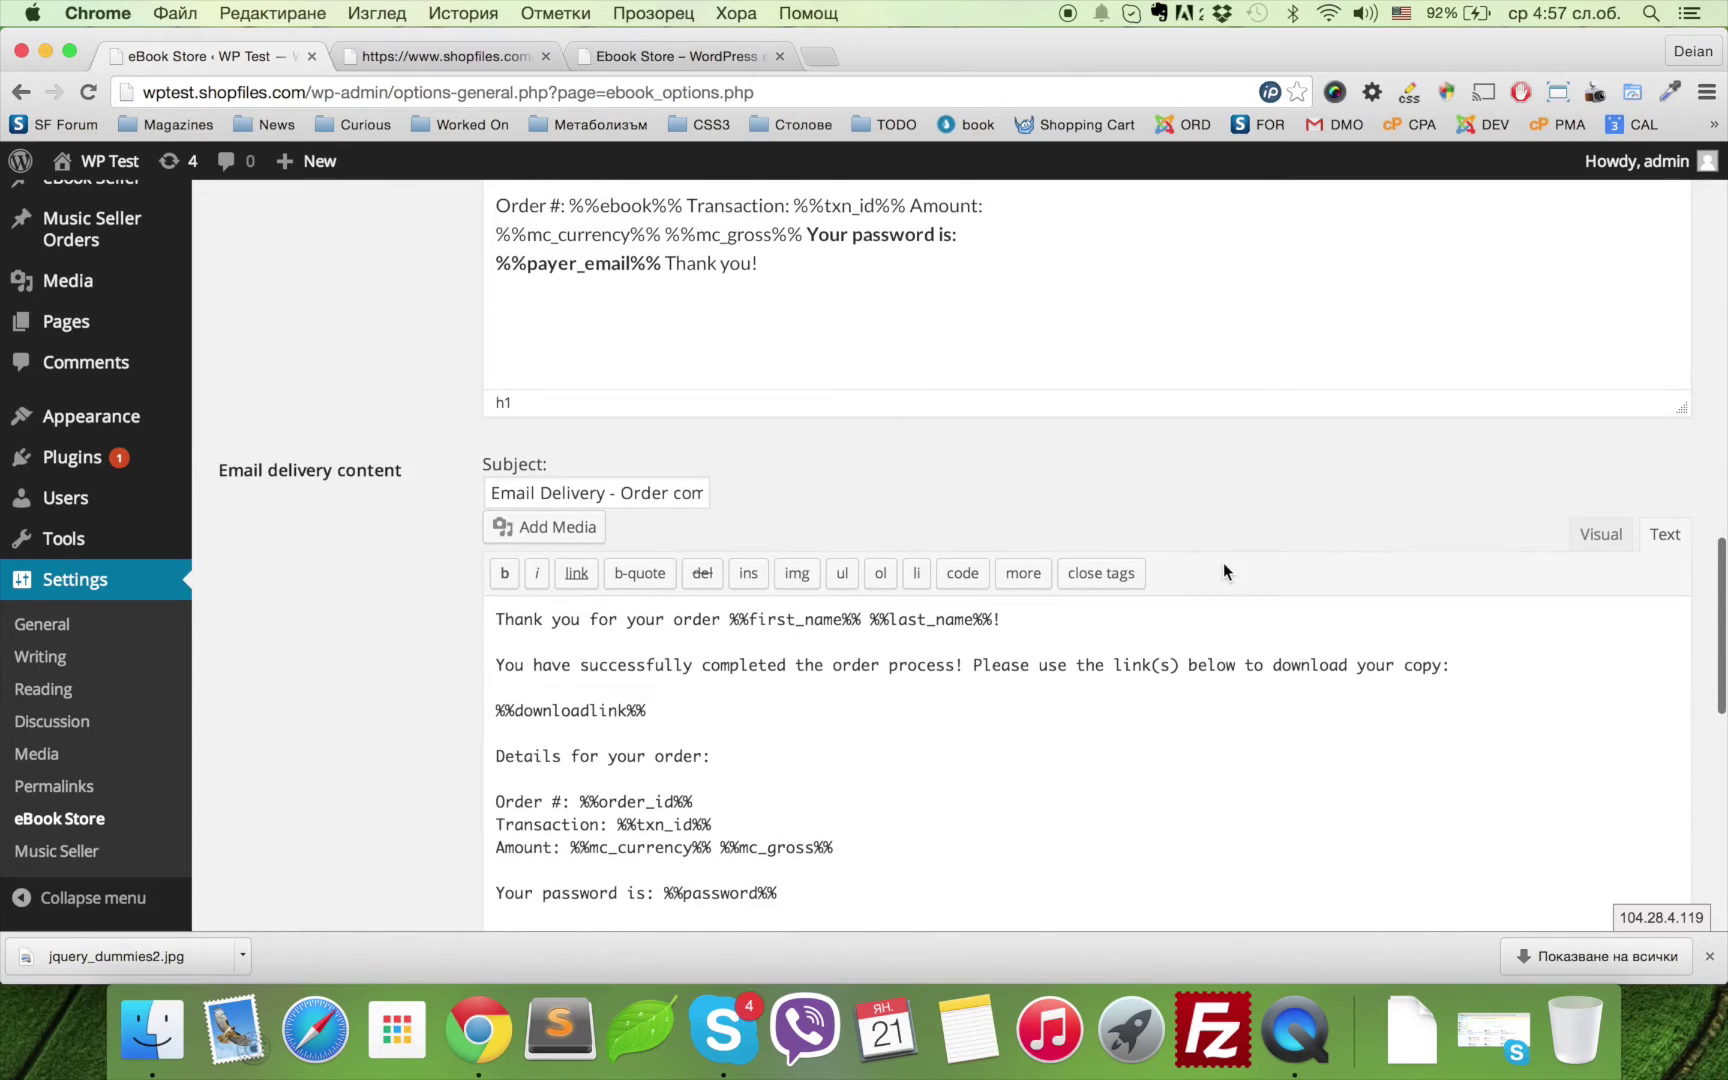
{"action": "scroll", "coordinate": [785, 685], "scroll_direction": "down", "scroll_amount": 2}
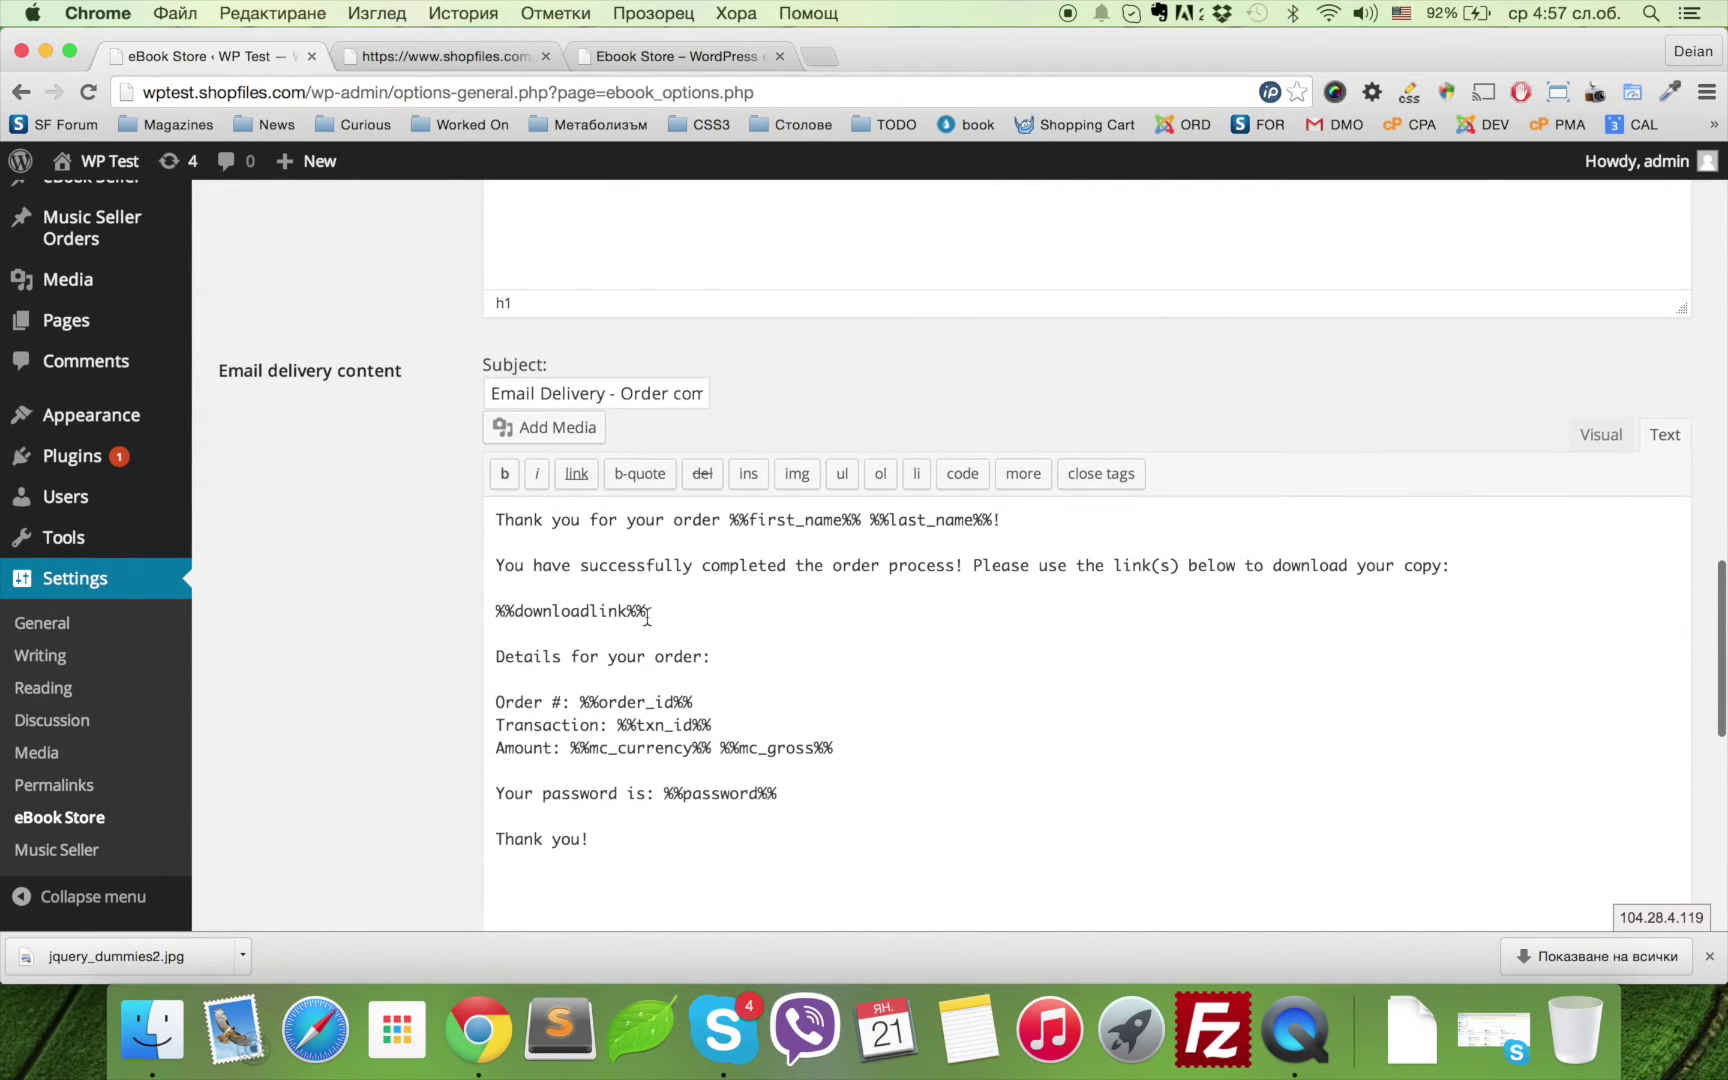
{"action": "left_click", "coordinate": [1601, 436]}
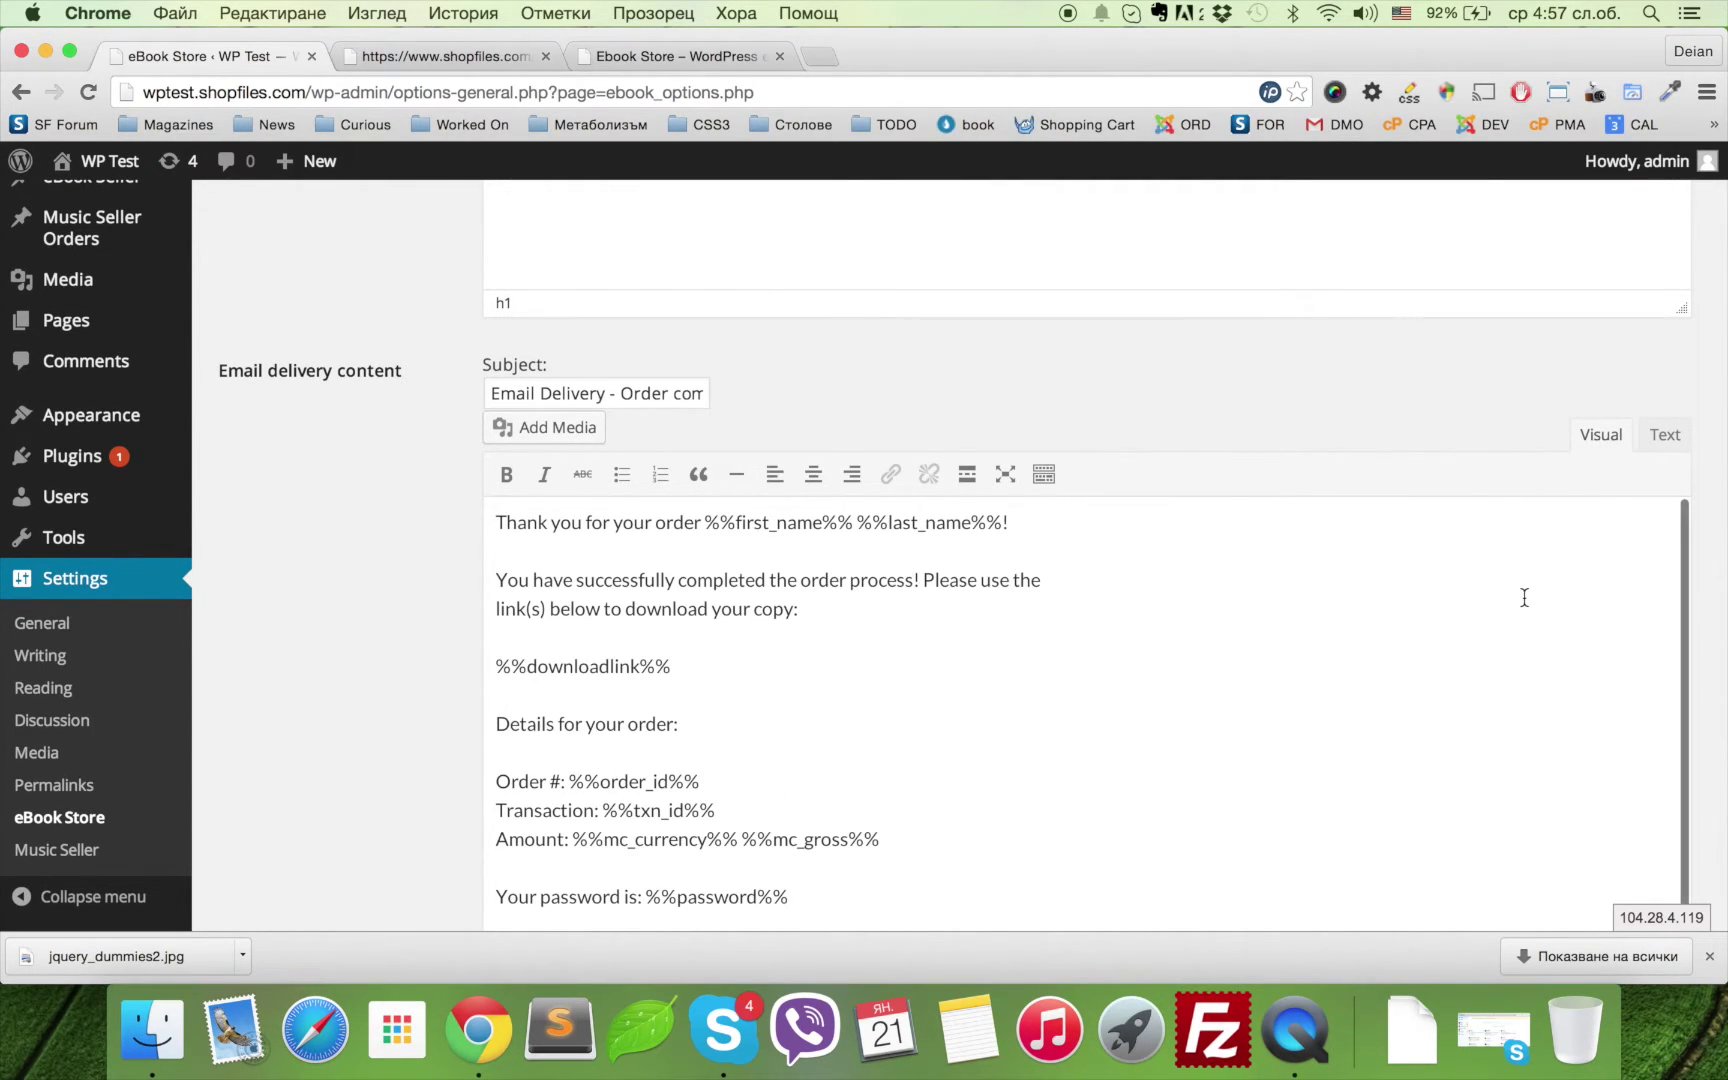
{"action": "scroll", "coordinate": [1524, 598], "scroll_direction": "up", "scroll_amount": 2}
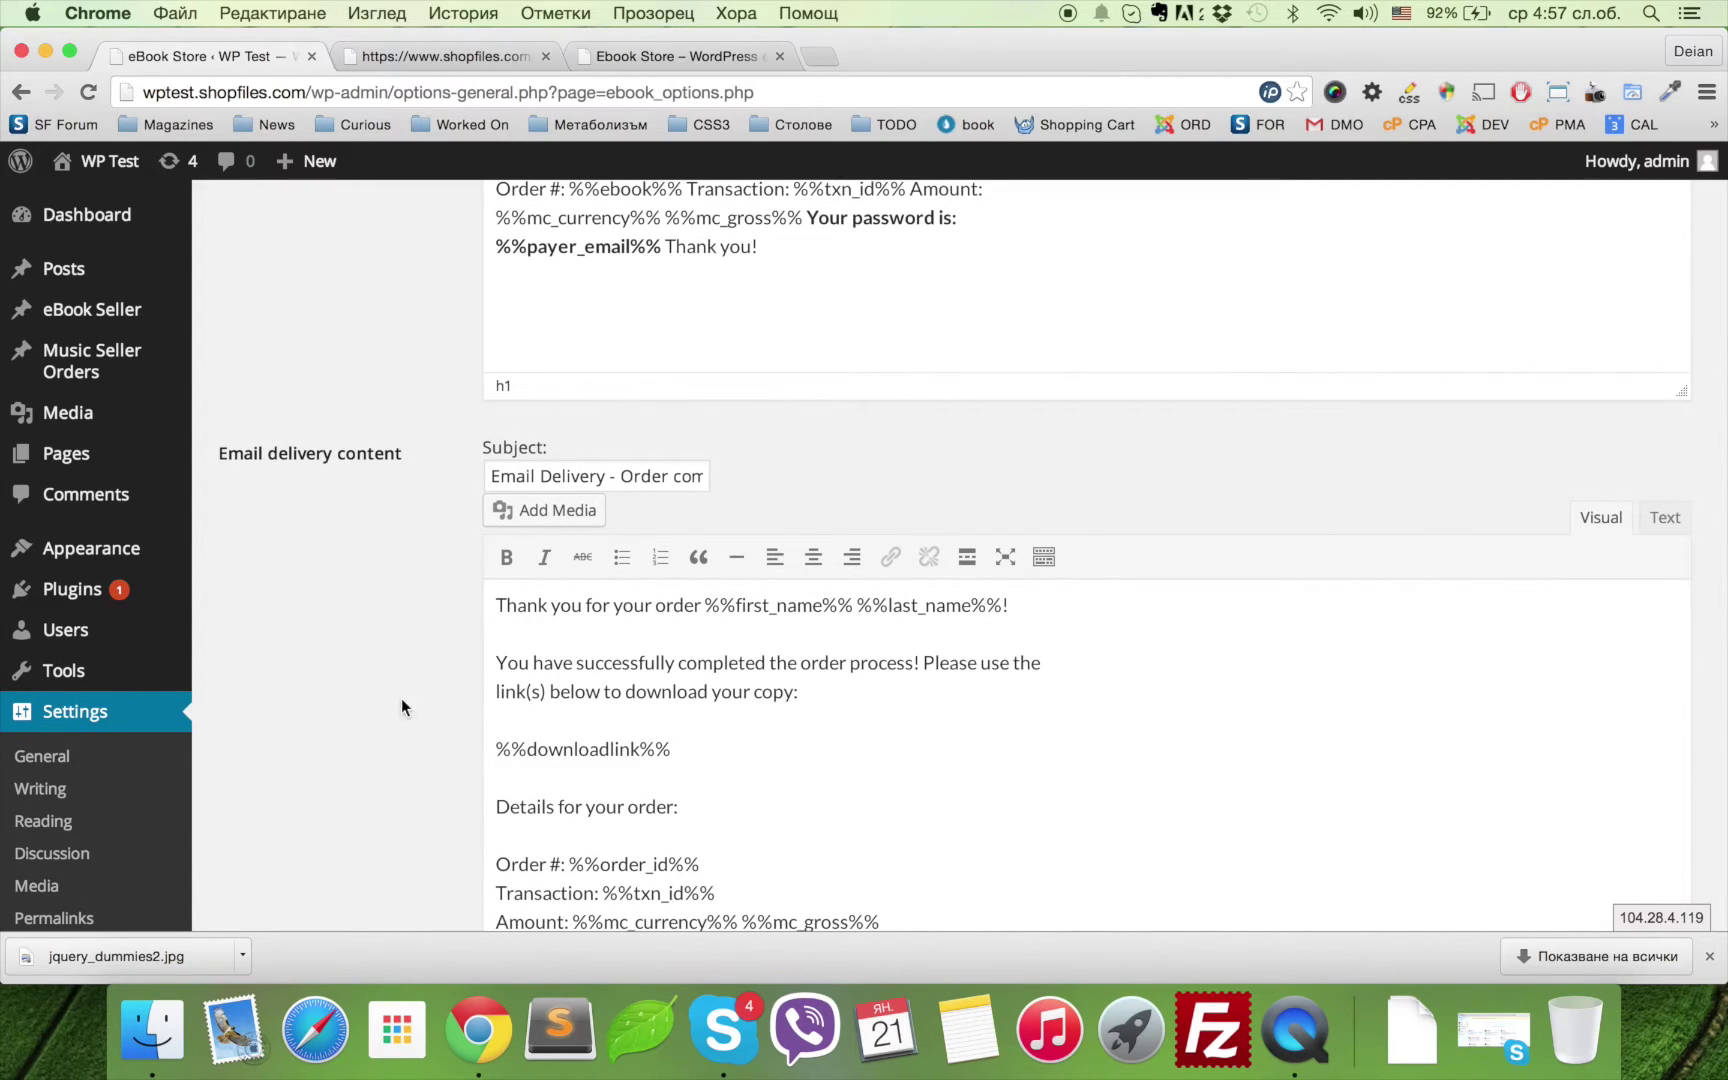
{"action": "scroll", "coordinate": [348, 683], "scroll_direction": "down", "scroll_amount": 3}
{"action": "scroll", "coordinate": [348, 690], "scroll_direction": "down", "scroll_amount": 7}
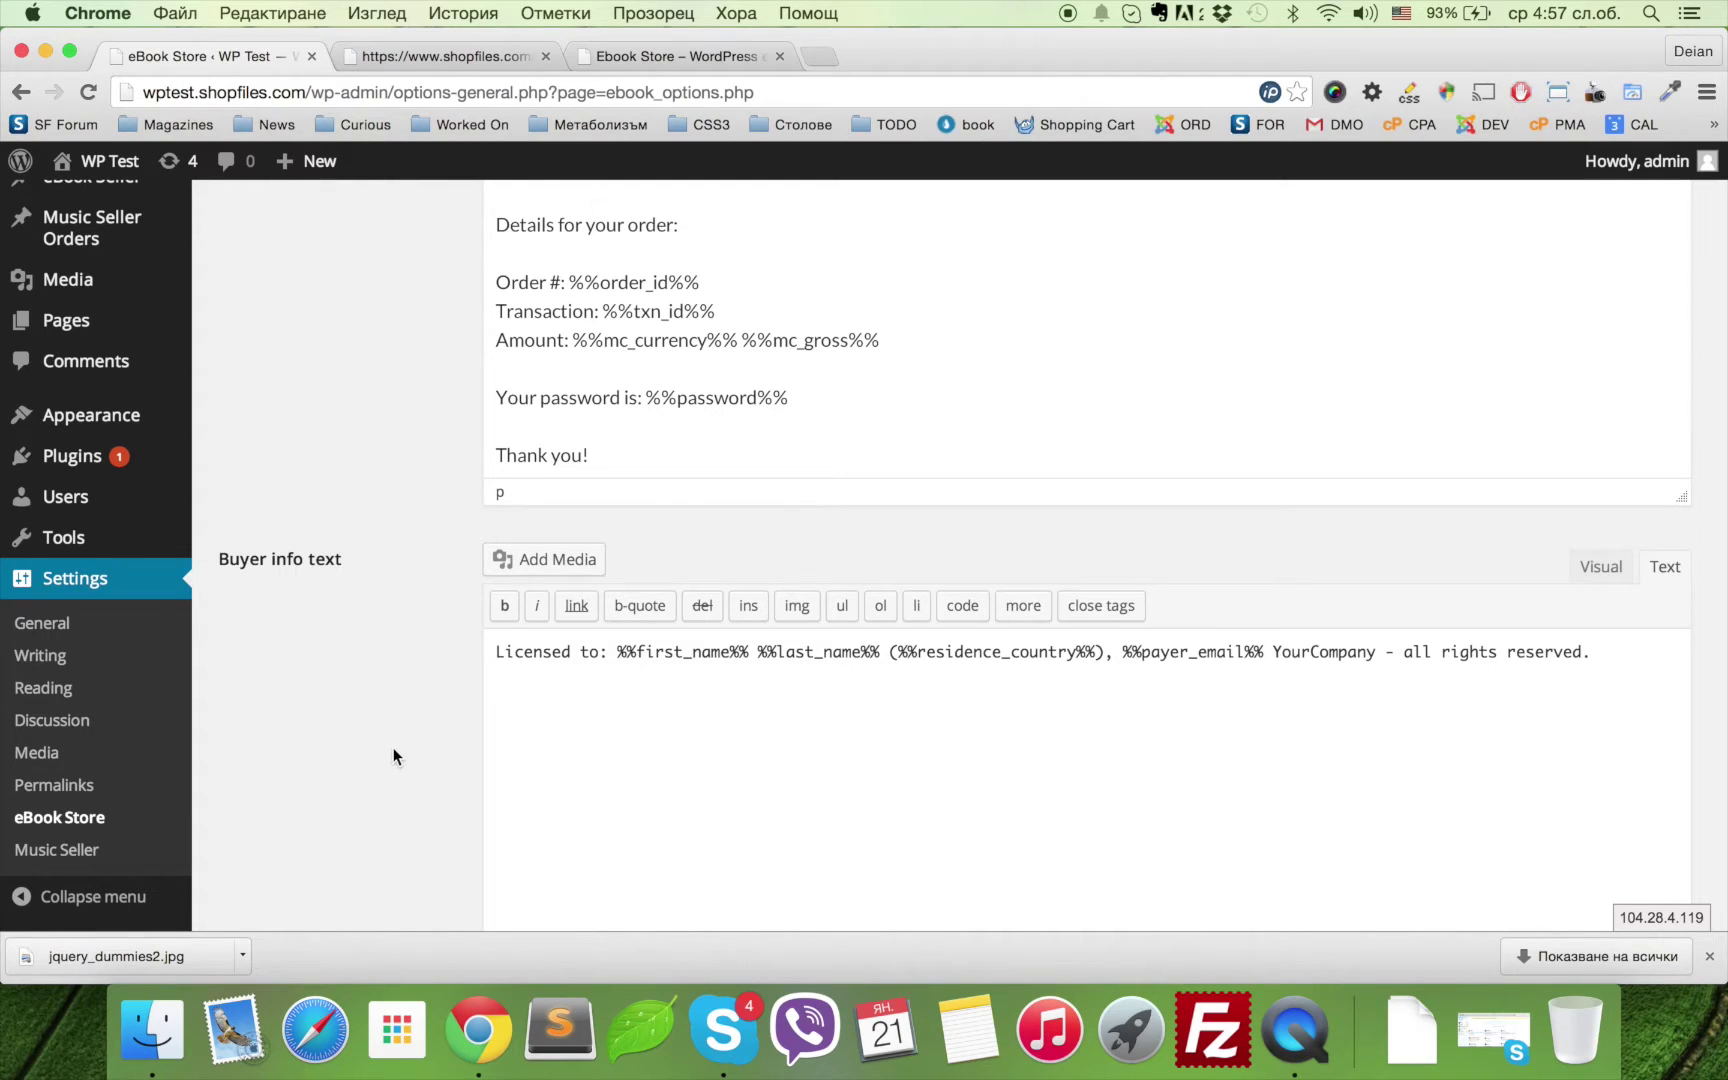
{"action": "scroll", "coordinate": [393, 747], "scroll_direction": "down", "scroll_amount": 4}
{"action": "scroll", "coordinate": [393, 760], "scroll_direction": "up", "scroll_amount": 15}
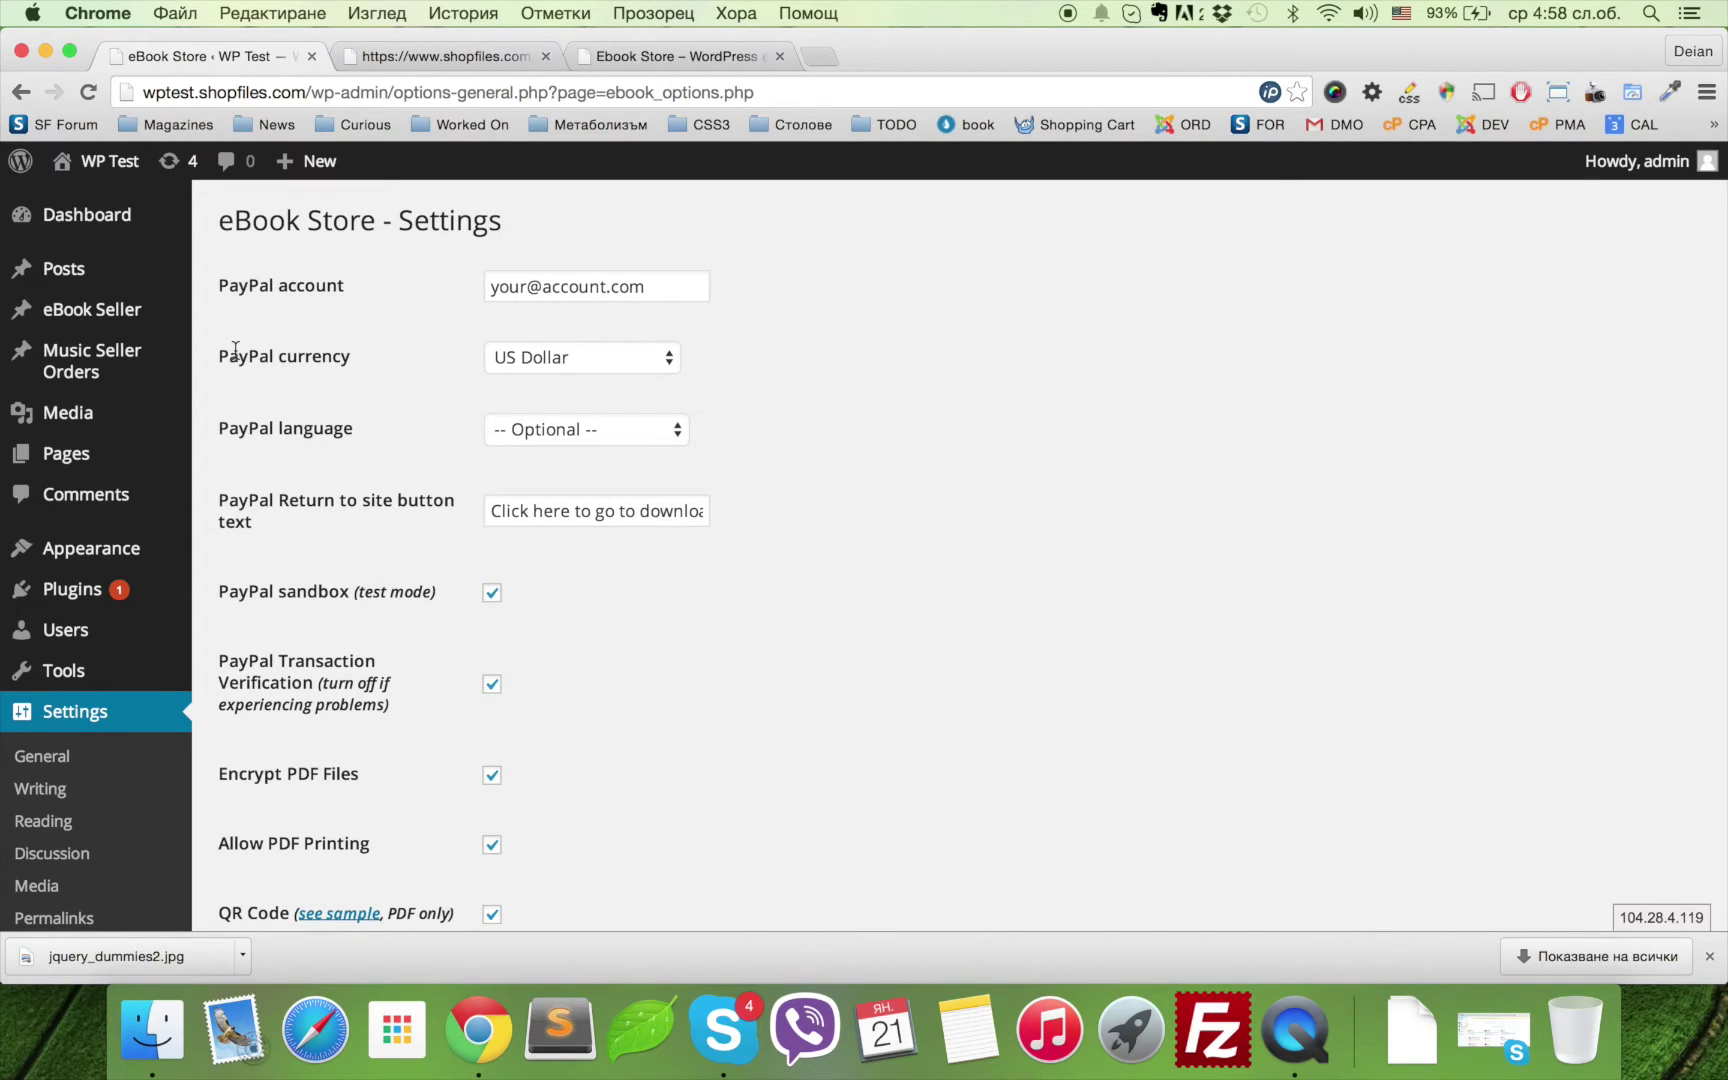
- Add a new eBook under eBook Seller titled 'Coolest book' with a short description in the editor
{"action": "left_click", "coordinate": [120, 312]}
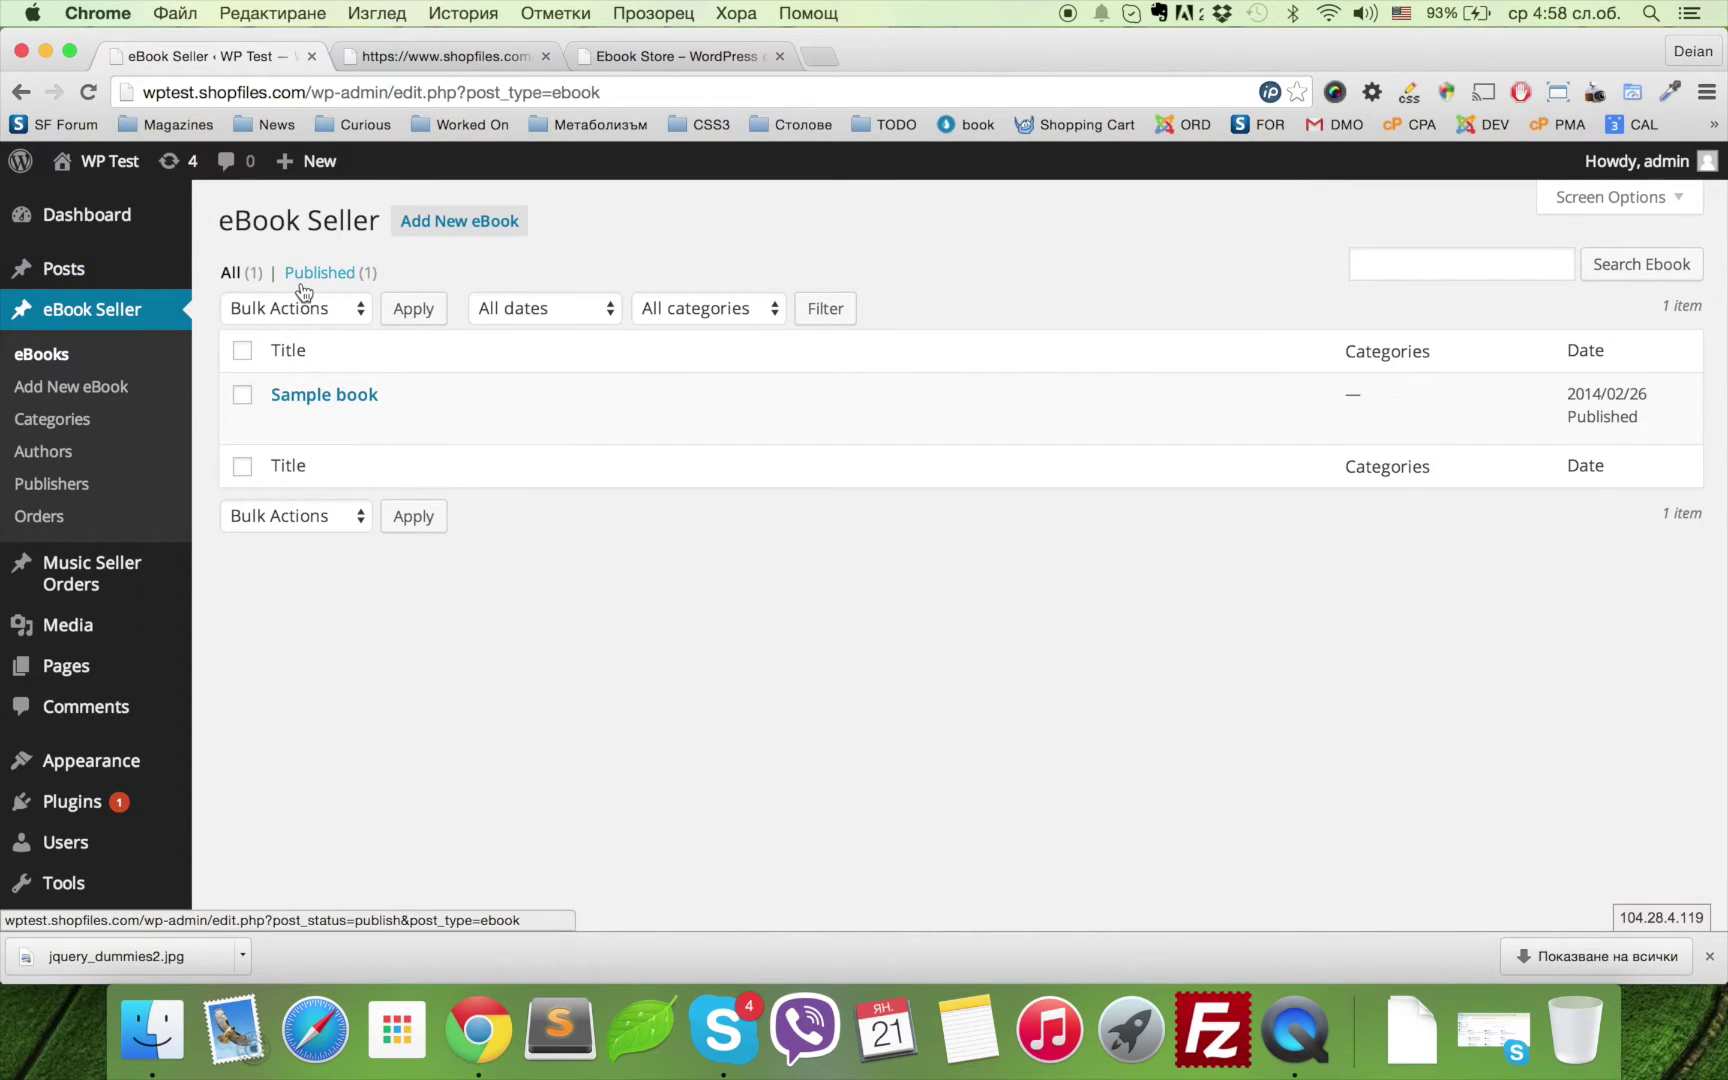
{"action": "left_click", "coordinate": [484, 220]}
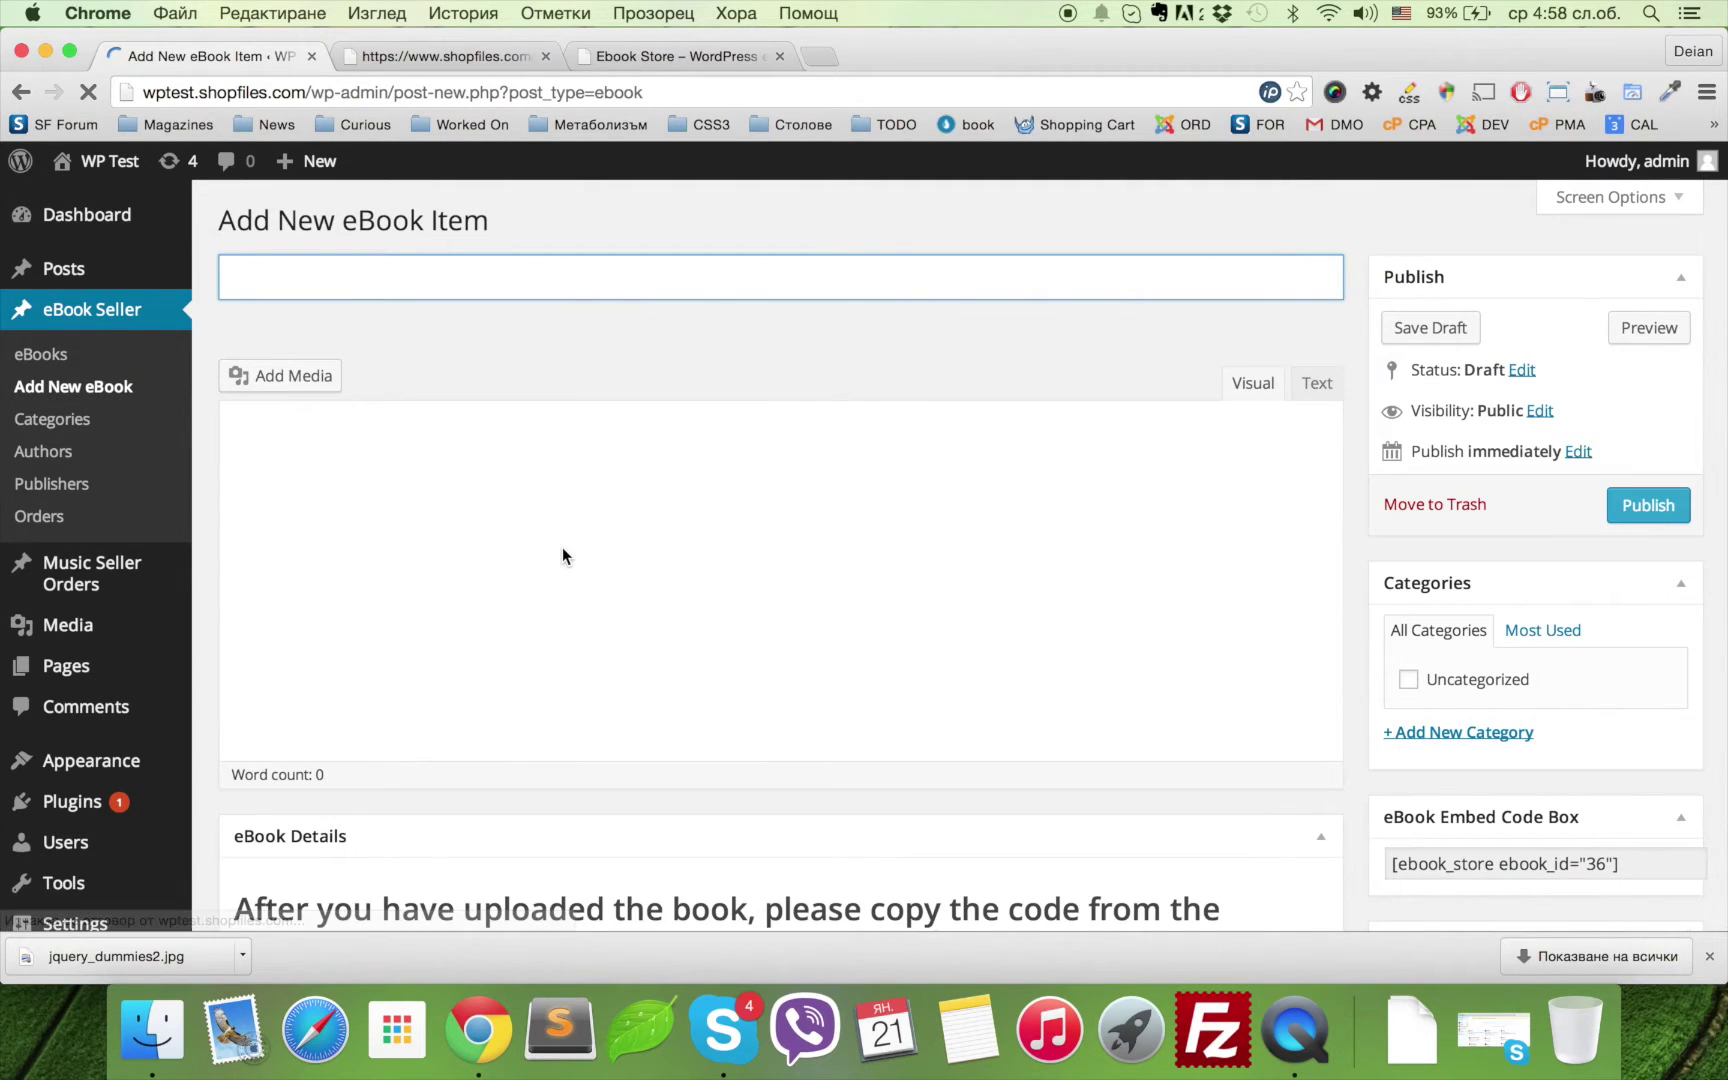
{"action": "type", "text": "C"}
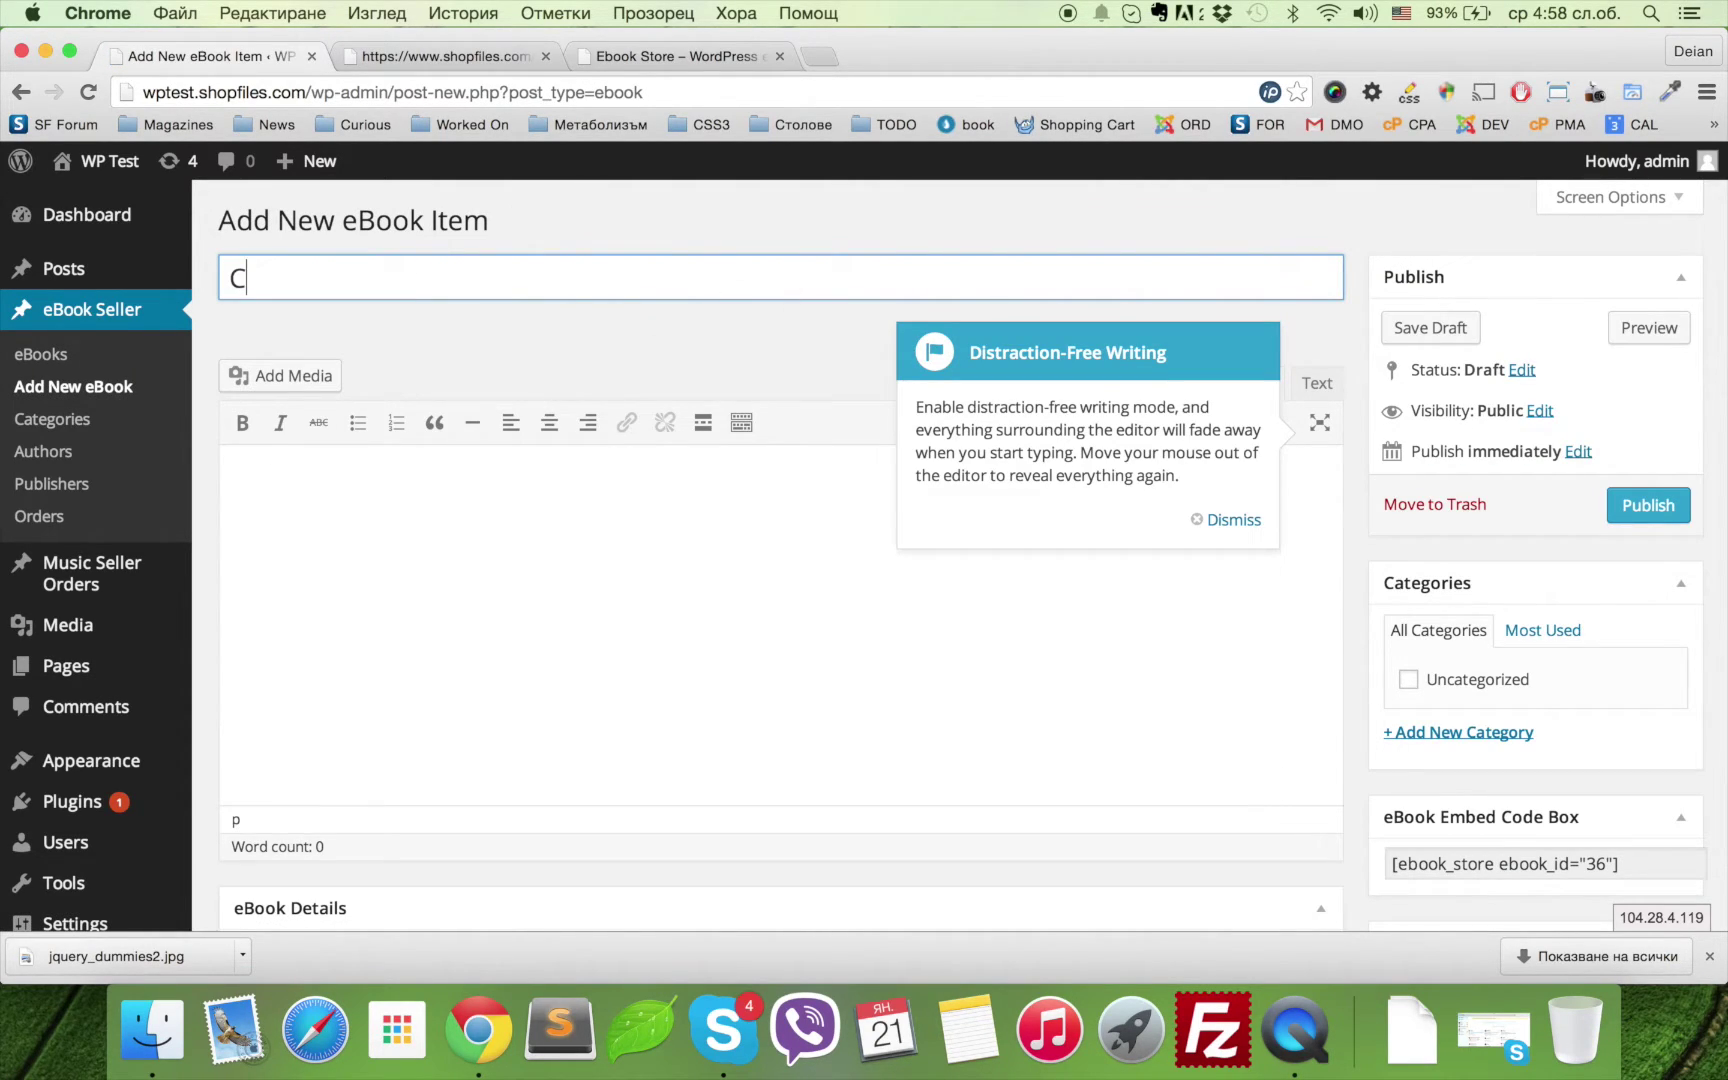
{"action": "type", "text": "oolest book"}
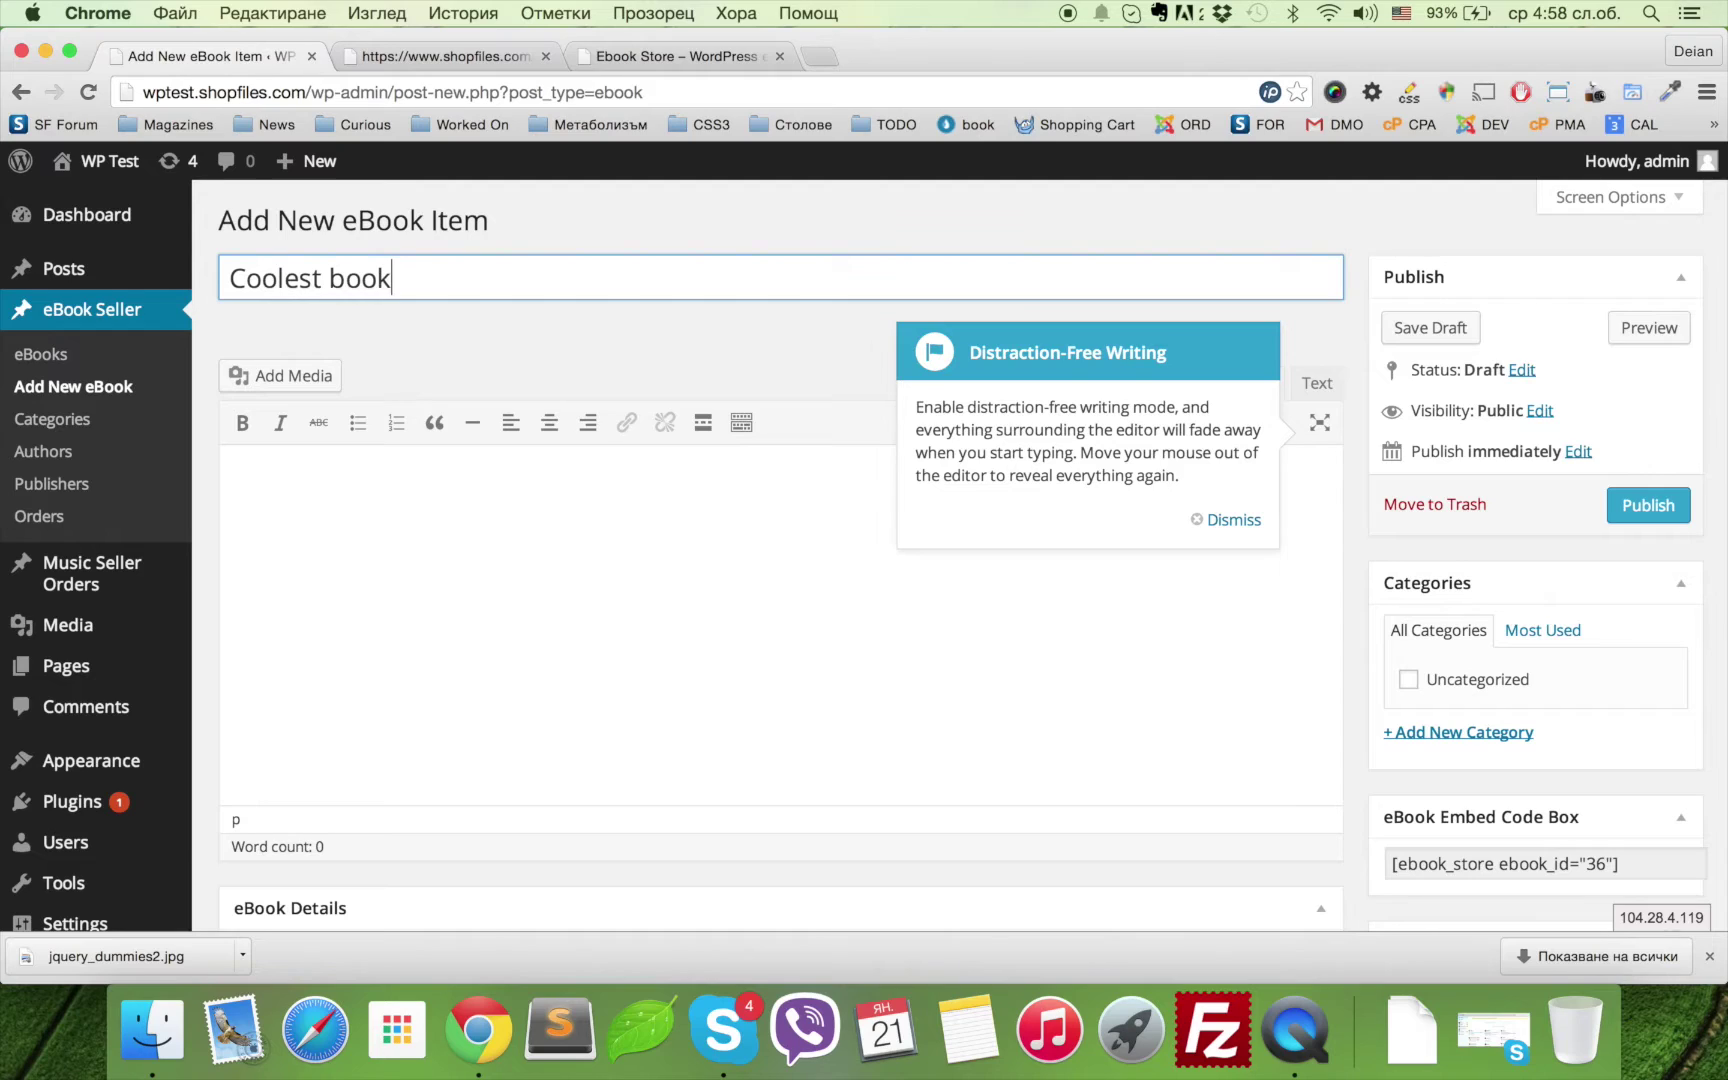
{"action": "left_click", "coordinate": [706, 586]}
{"action": "type", "text": "This is c"}
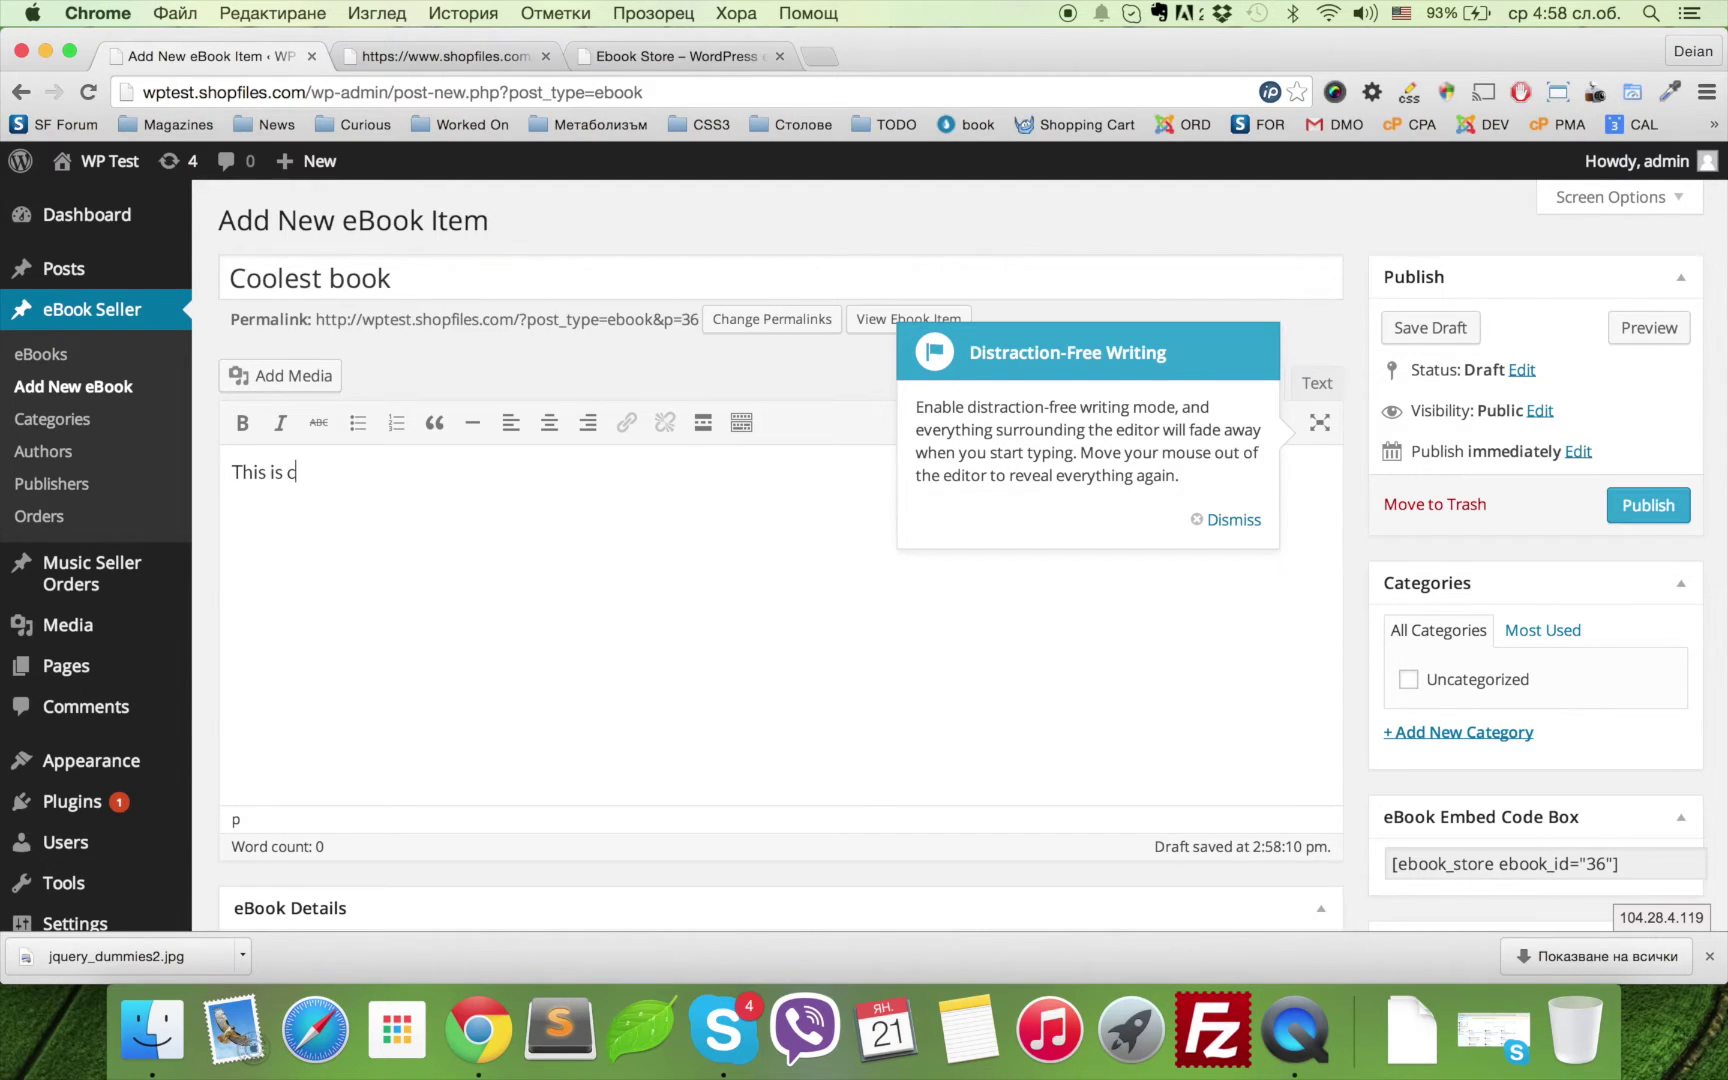
{"action": "key", "text": "BackSpace"}
{"action": "type", "text": "some description"}
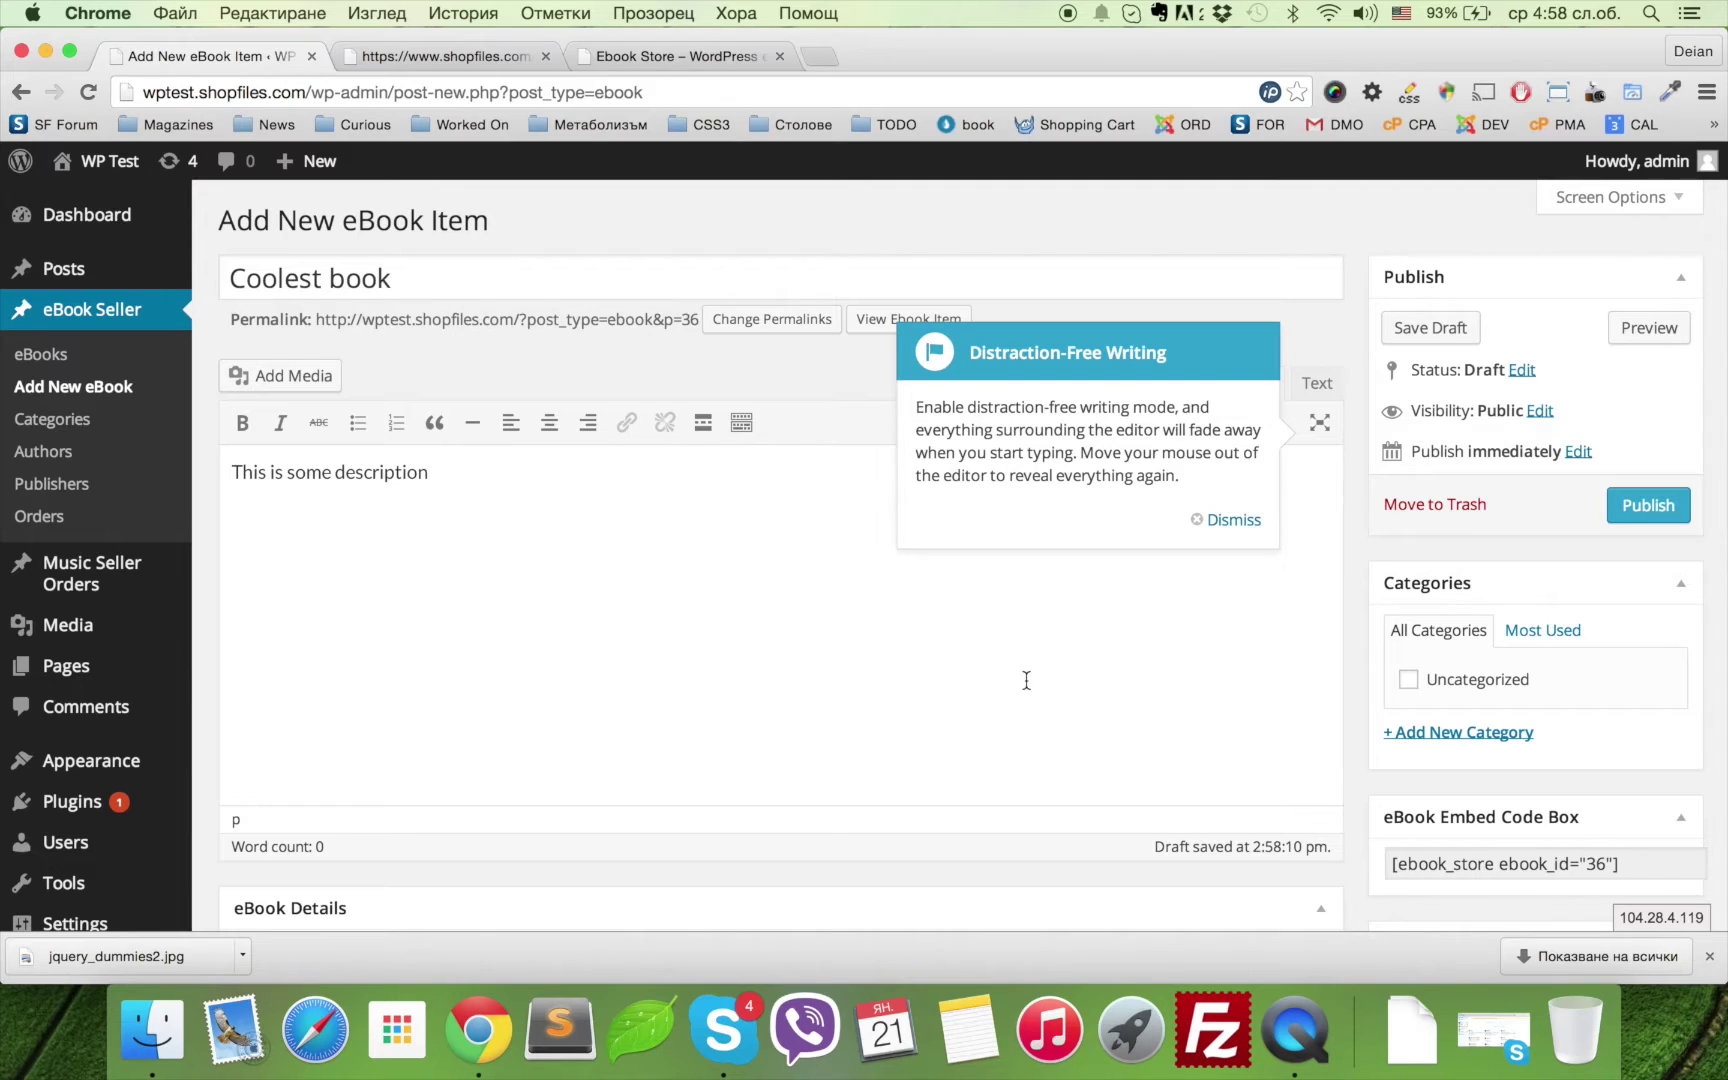
{"action": "scroll", "coordinate": [926, 698], "scroll_direction": "down", "scroll_amount": 2}
- Search Dropbox for cv.pdf and attach it as the downloadable eBook file
{"action": "left_click", "coordinate": [1232, 427]}
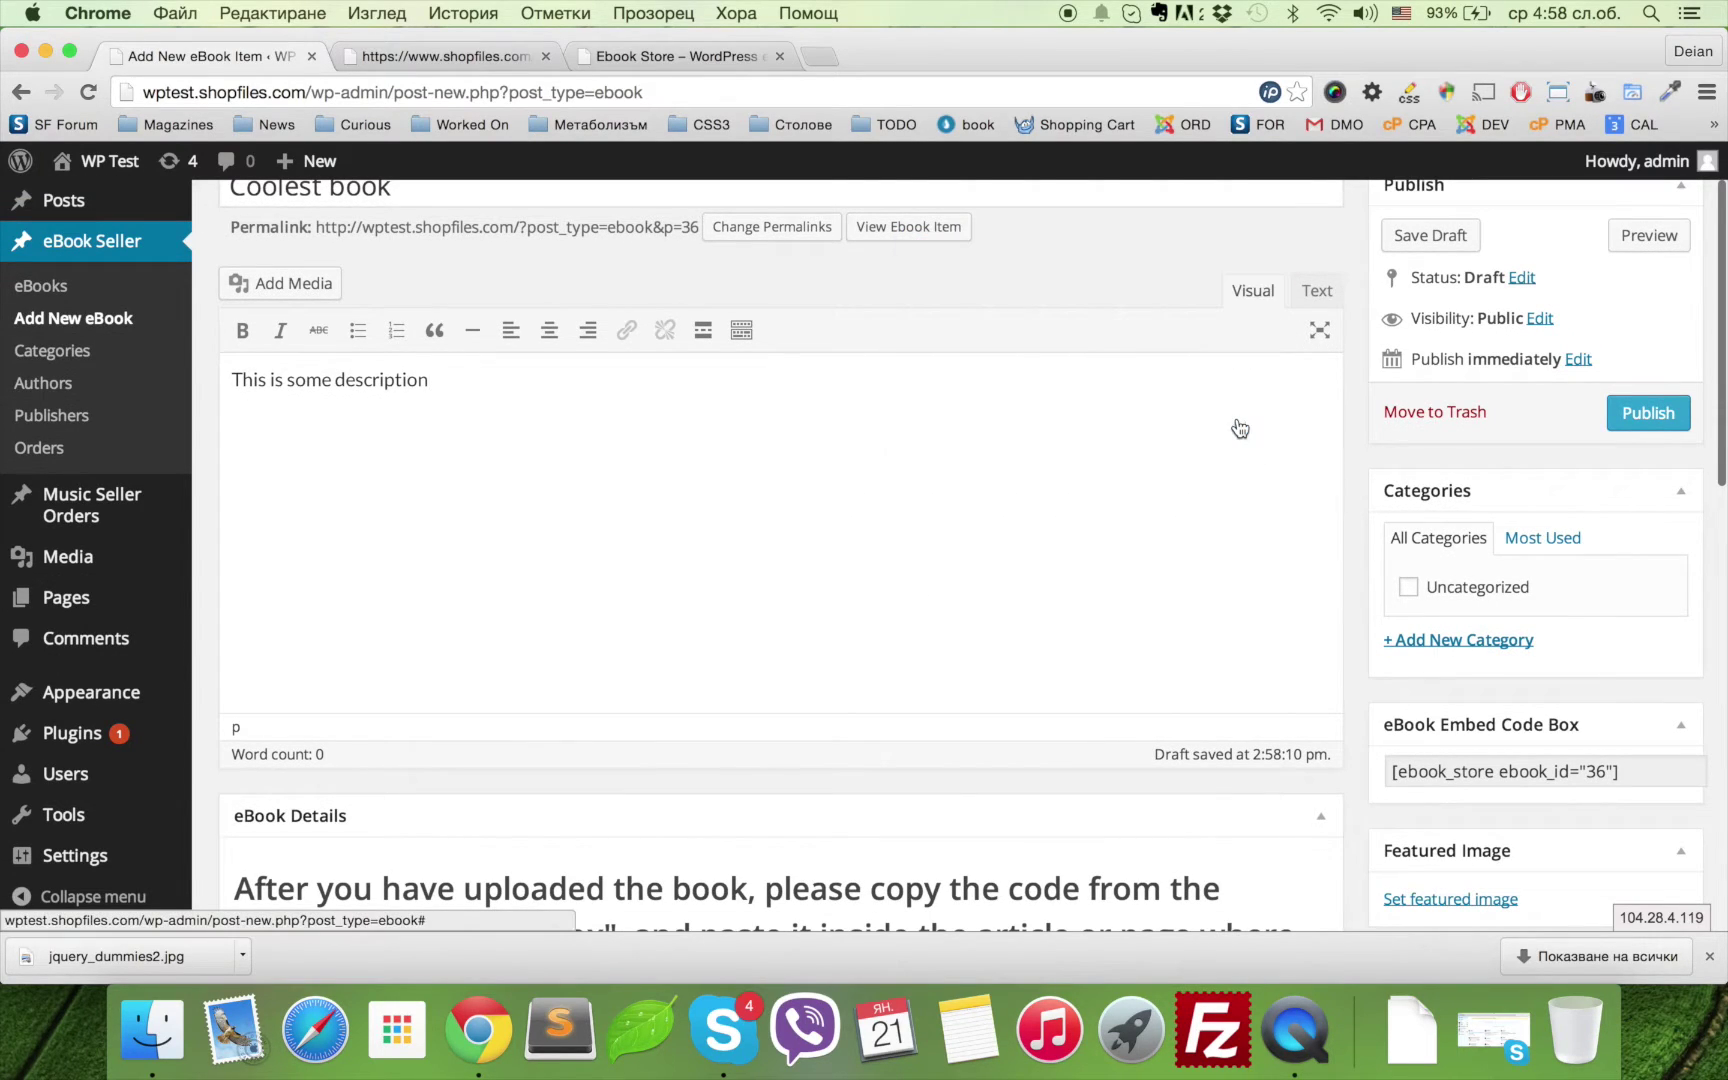
{"action": "scroll", "coordinate": [742, 763], "scroll_direction": "down", "scroll_amount": 5}
{"action": "scroll", "coordinate": [742, 765], "scroll_direction": "down", "scroll_amount": 5}
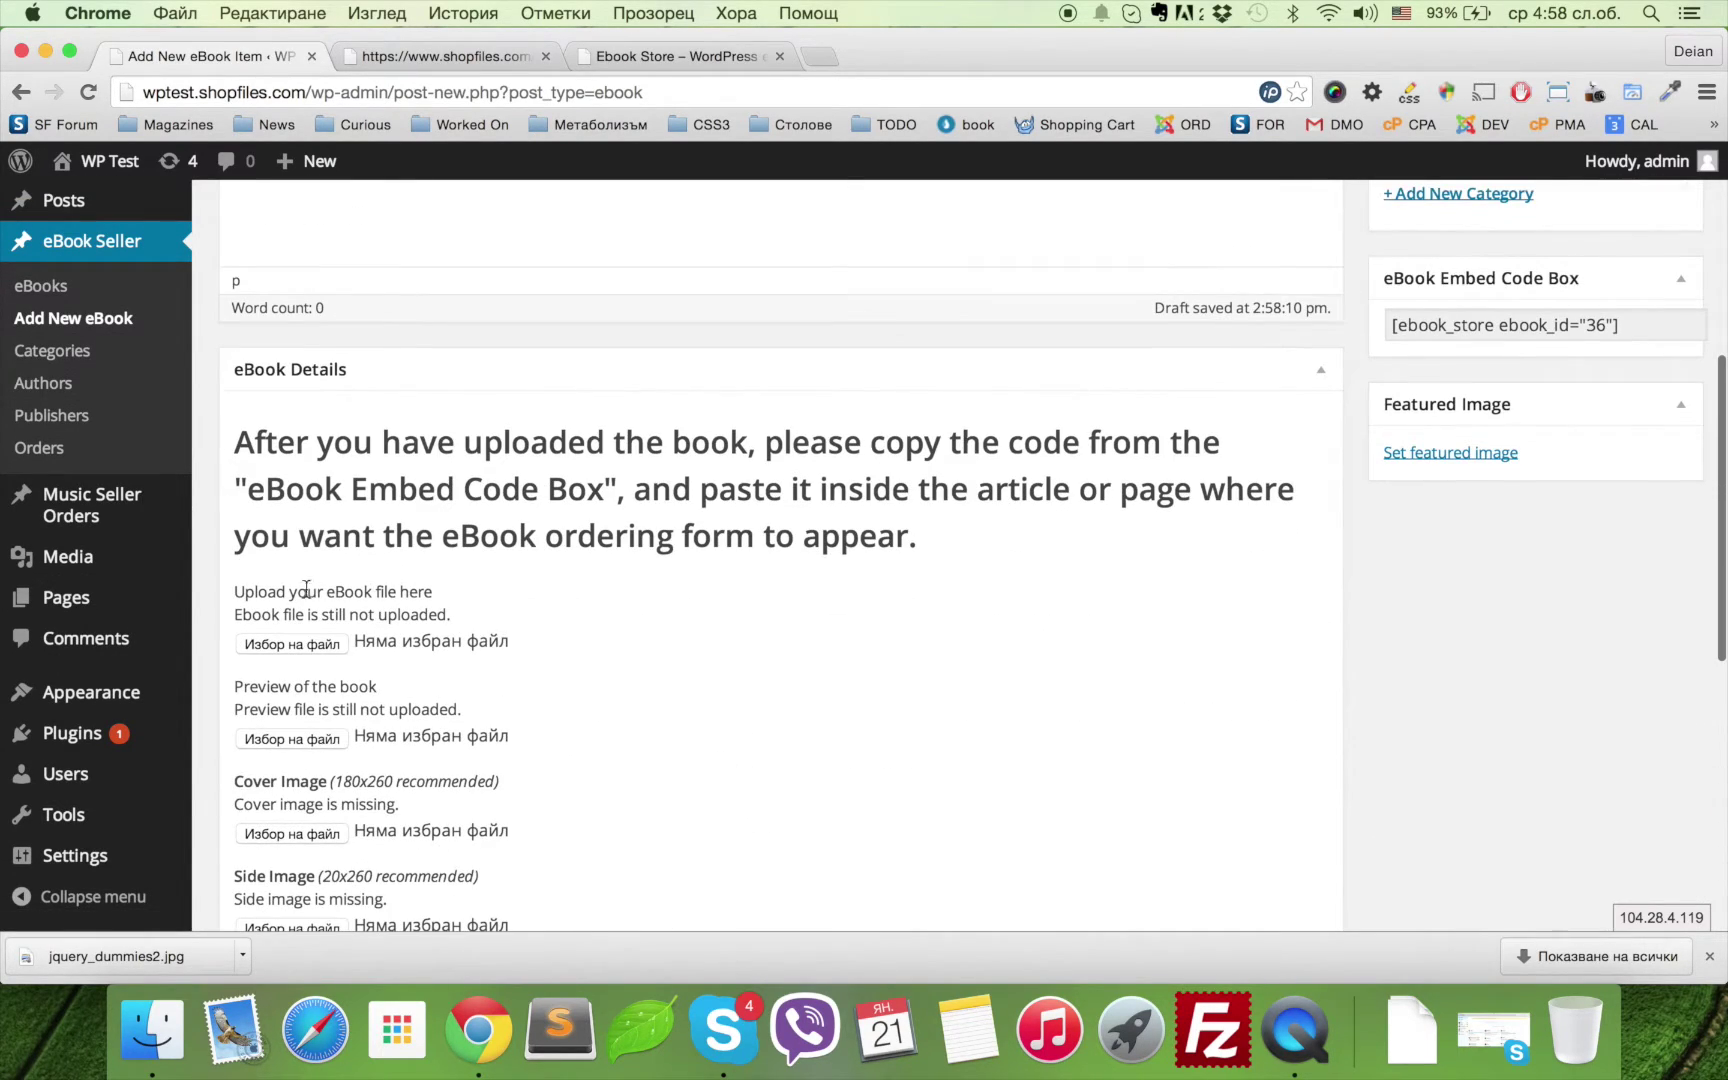
{"action": "left_click", "coordinate": [265, 645]}
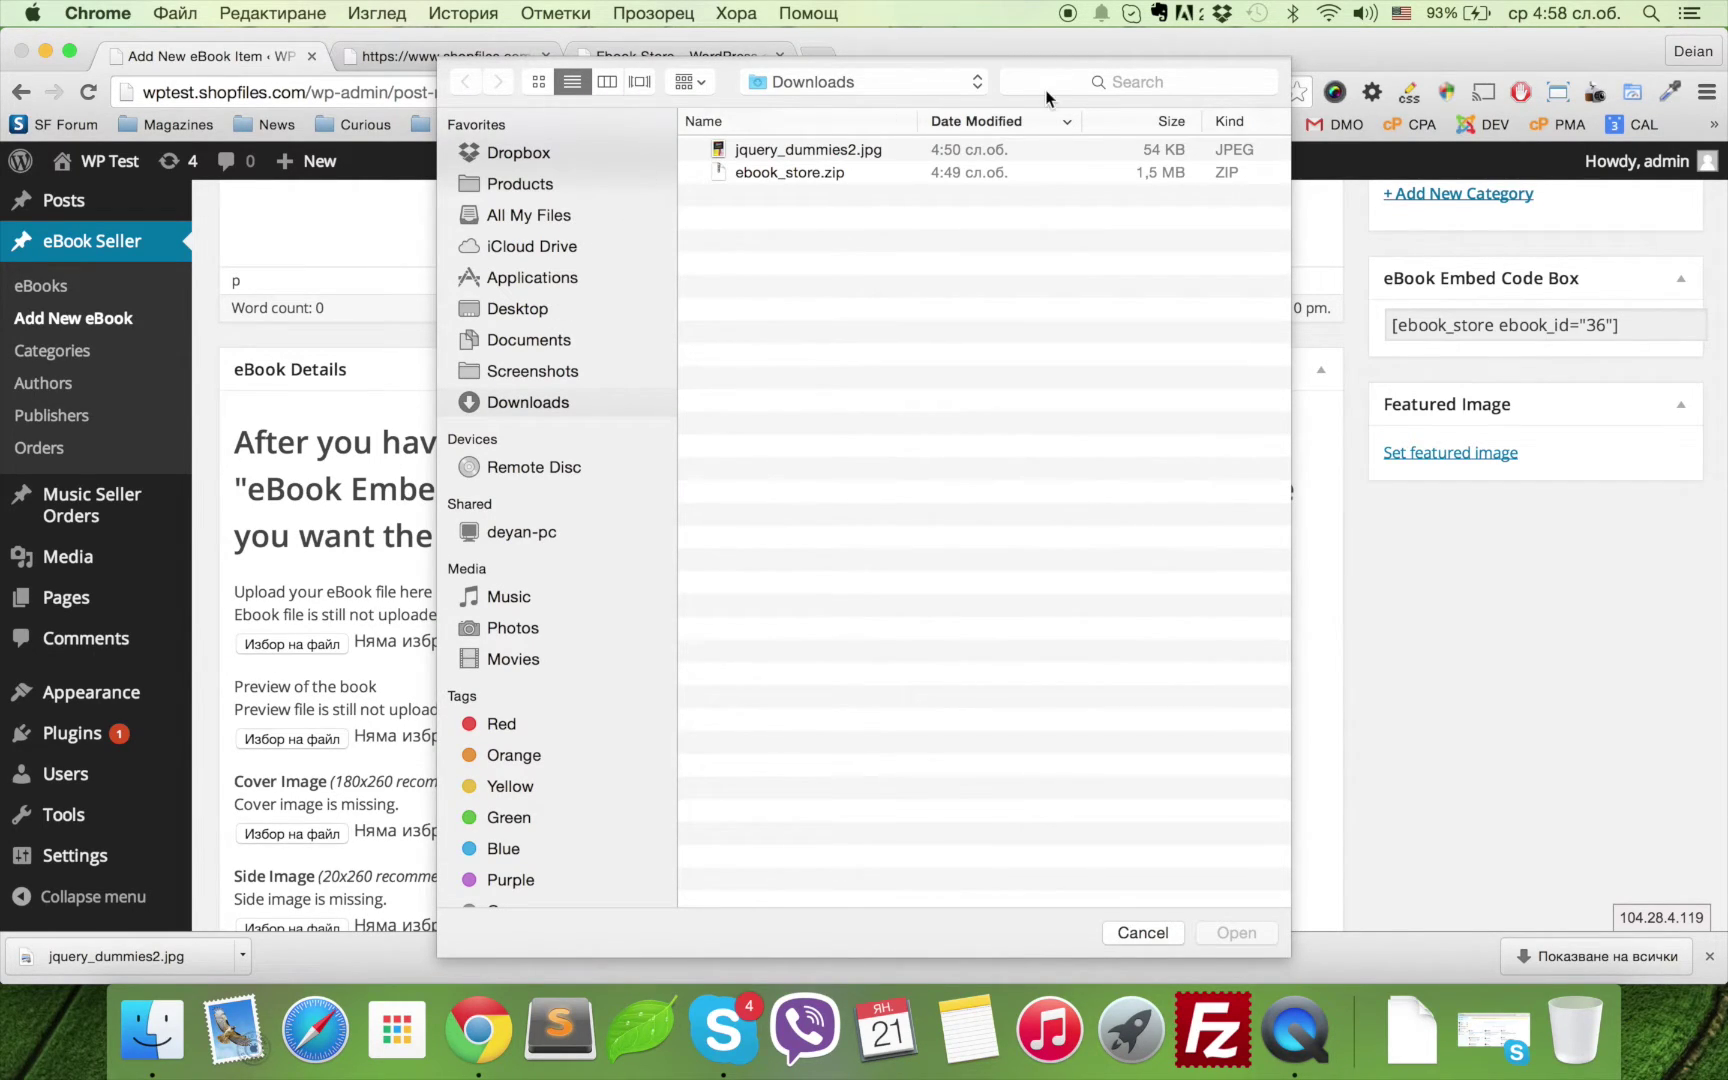
{"action": "left_click", "coordinate": [1079, 76]}
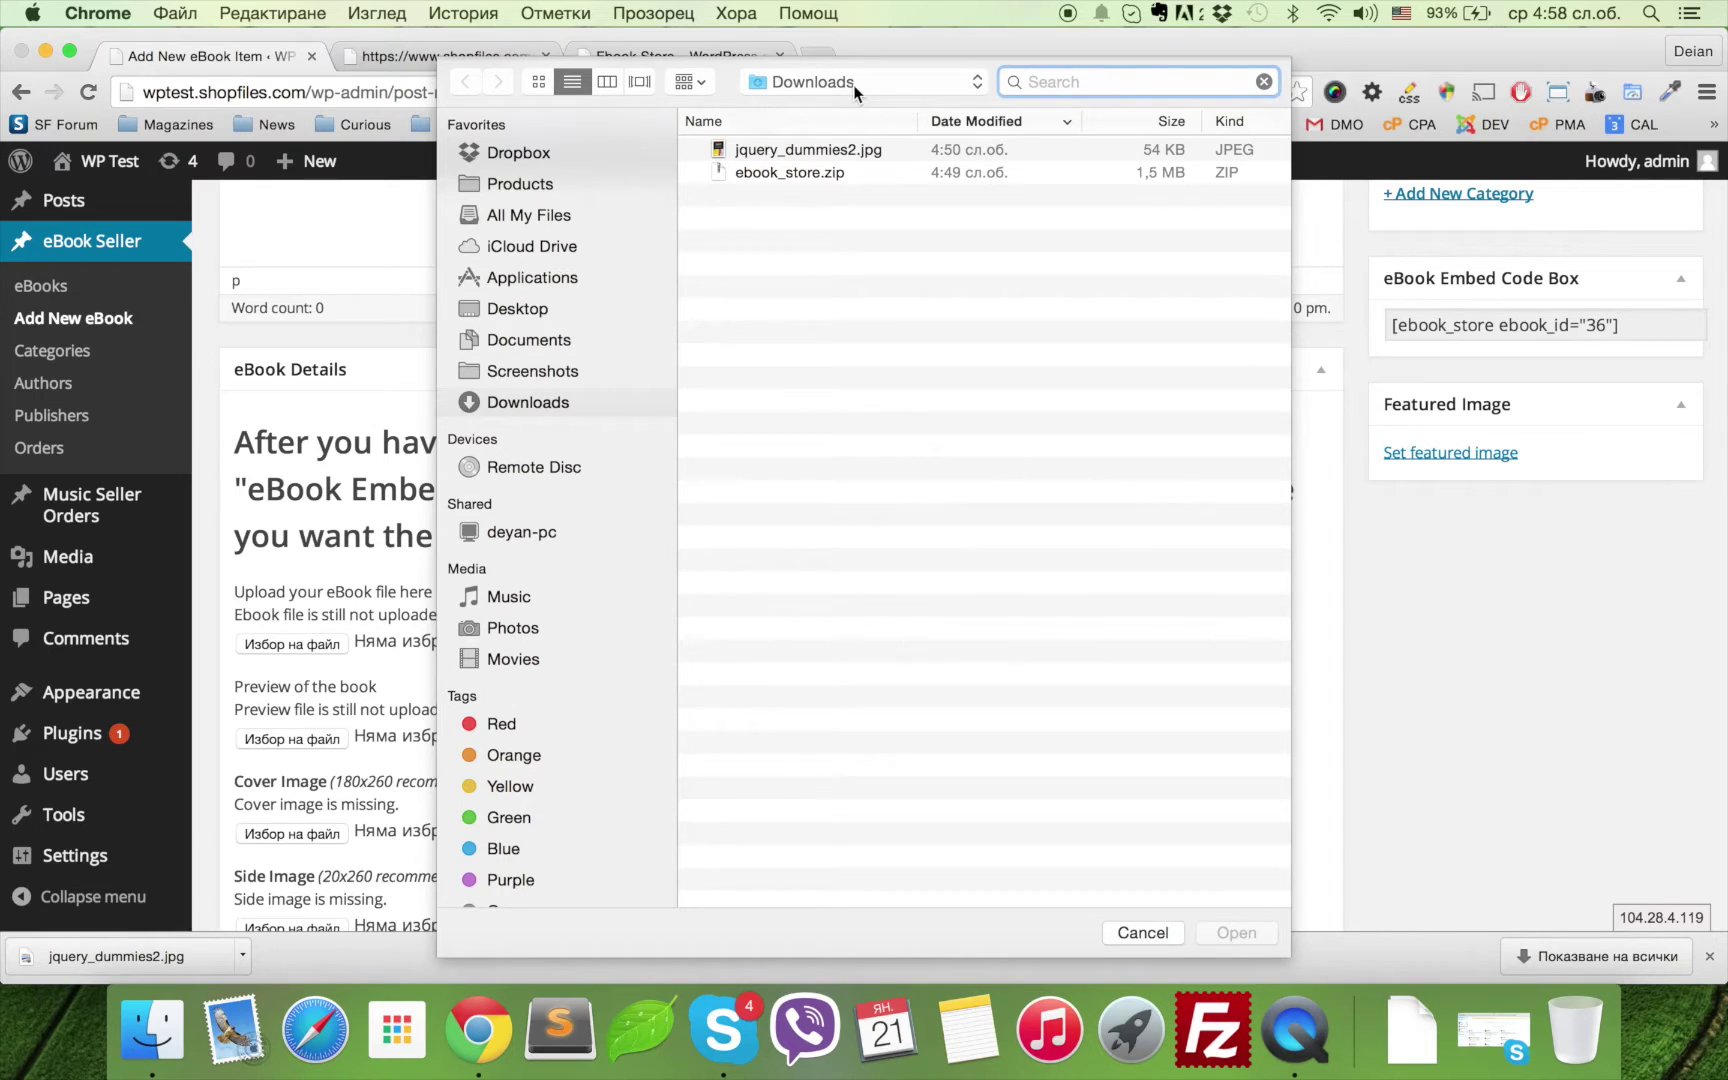
{"action": "left_click", "coordinate": [565, 153]}
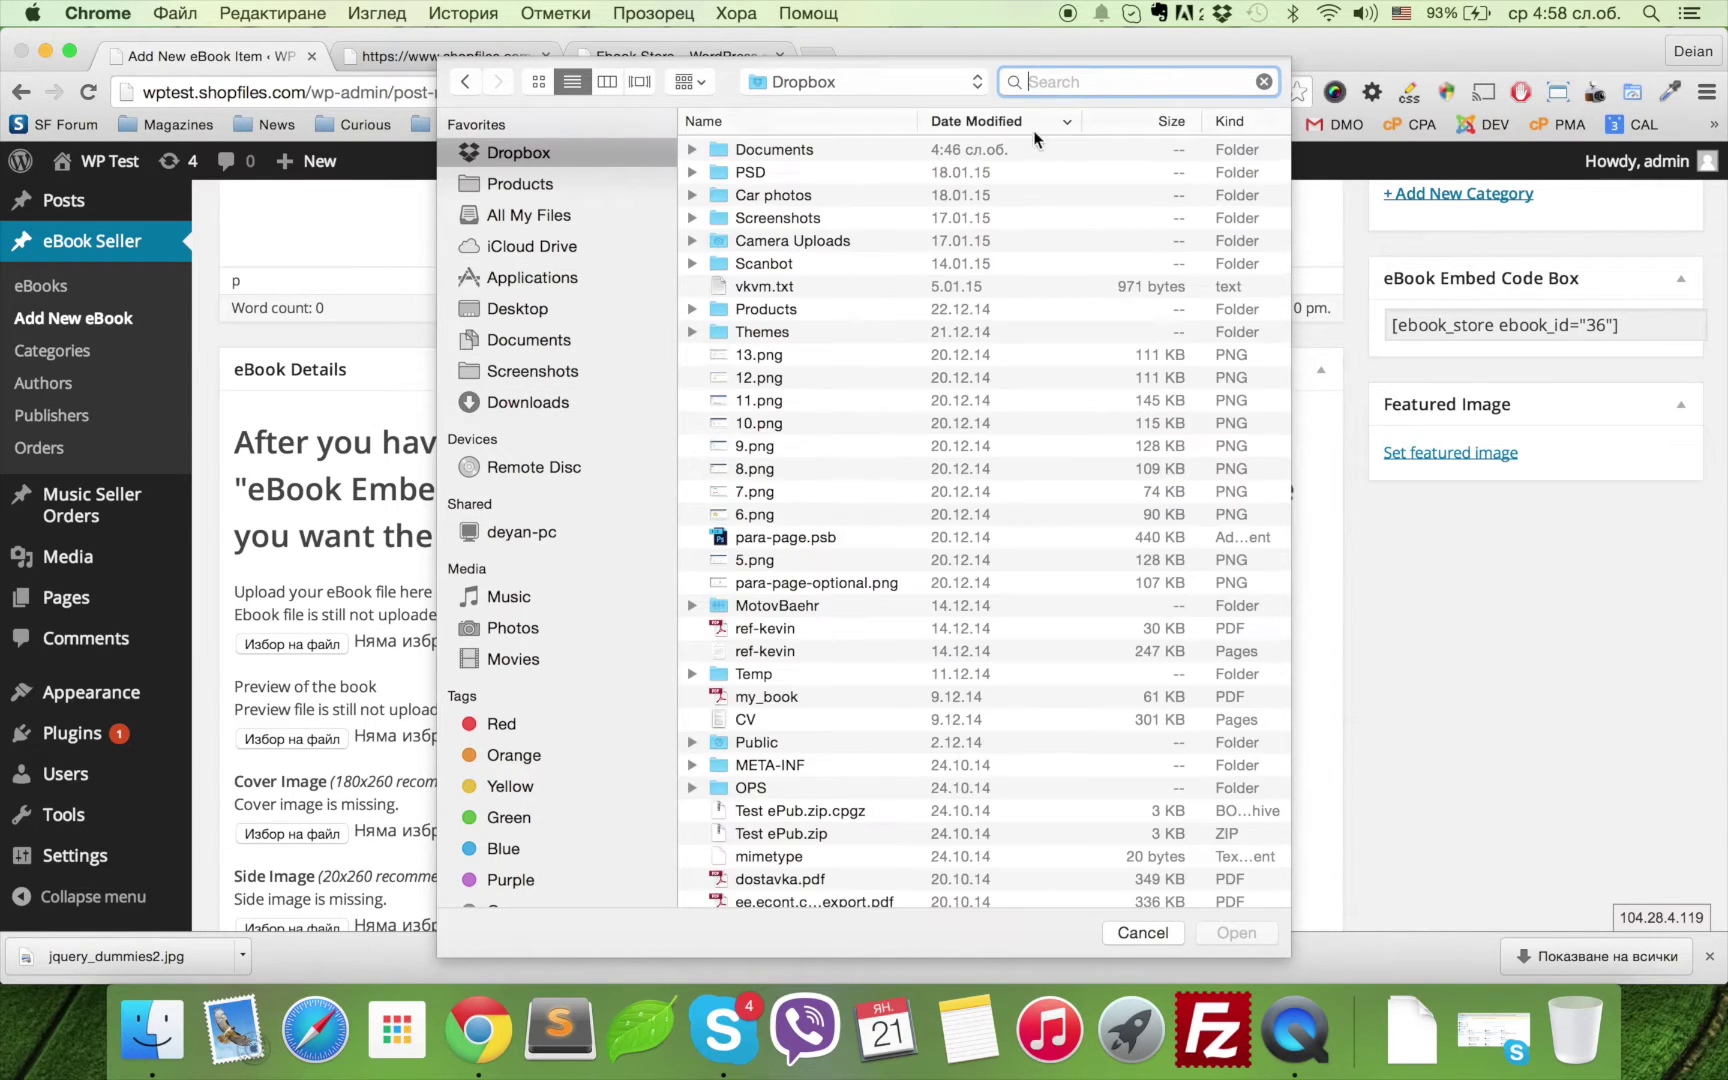
{"action": "type", "text": "cv.pdf"}
{"action": "key", "text": "Return"}
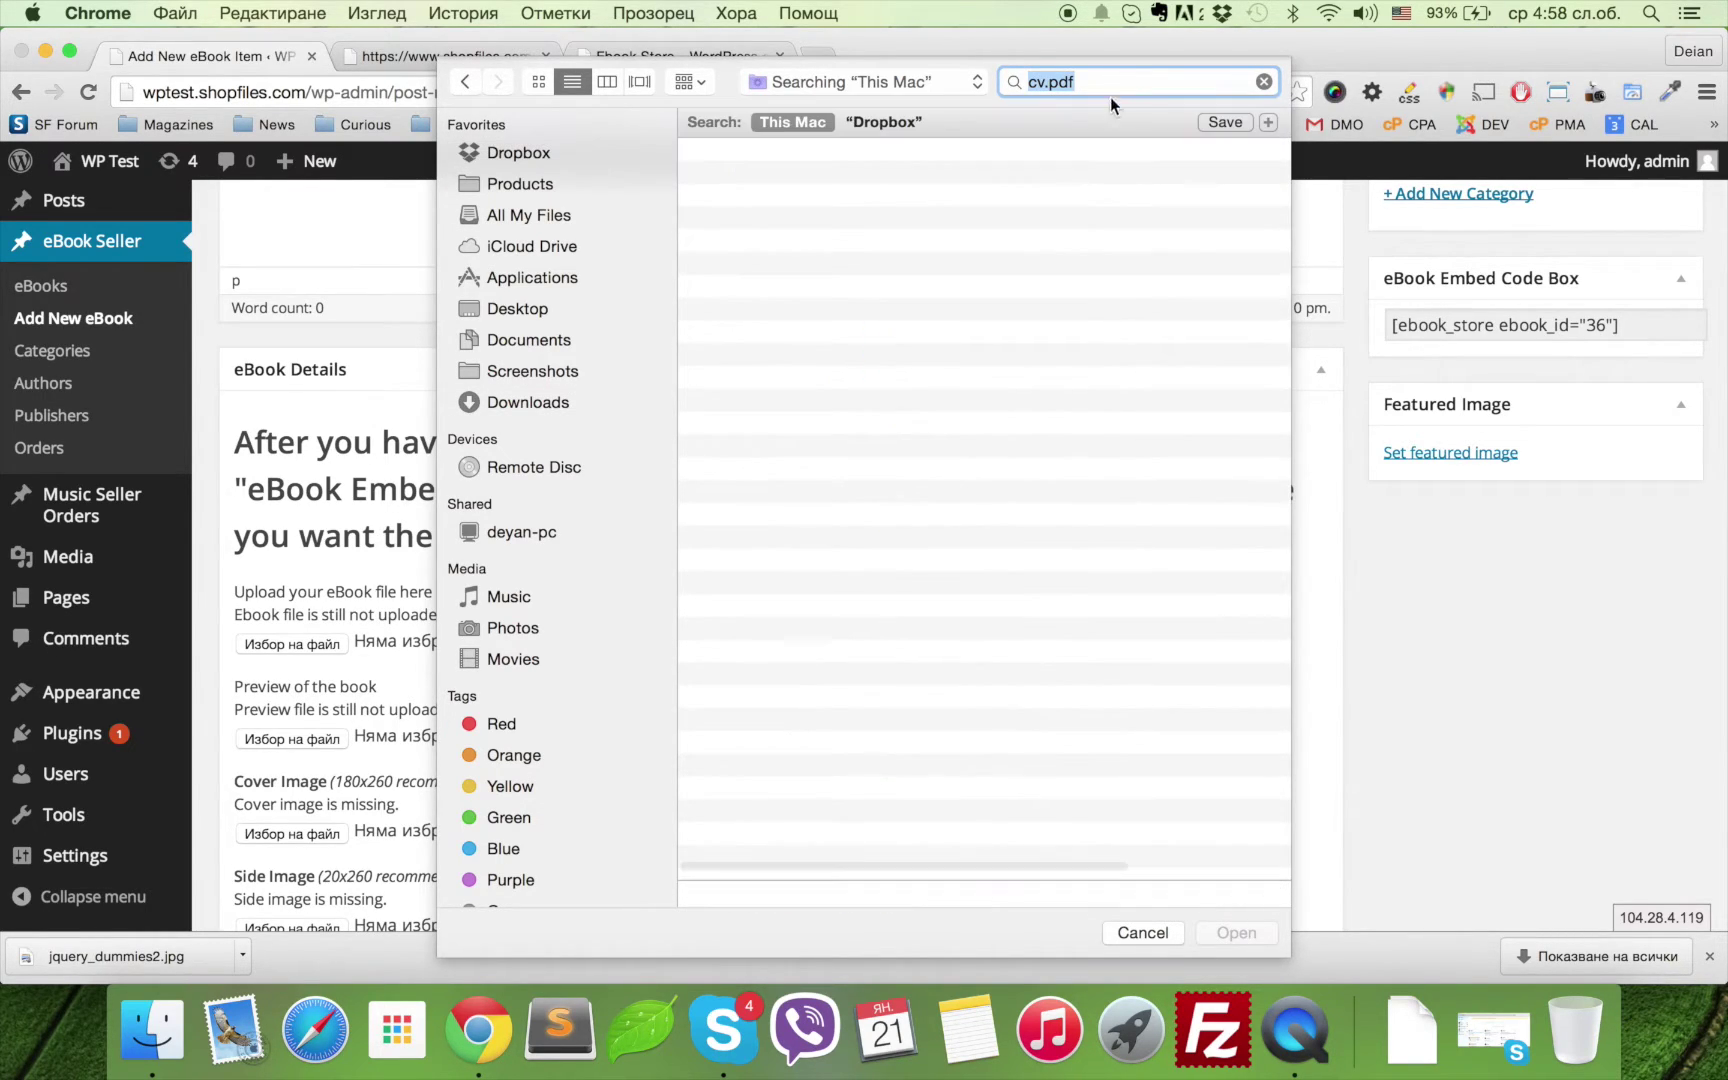
{"action": "double_click", "coordinate": [805, 742]}
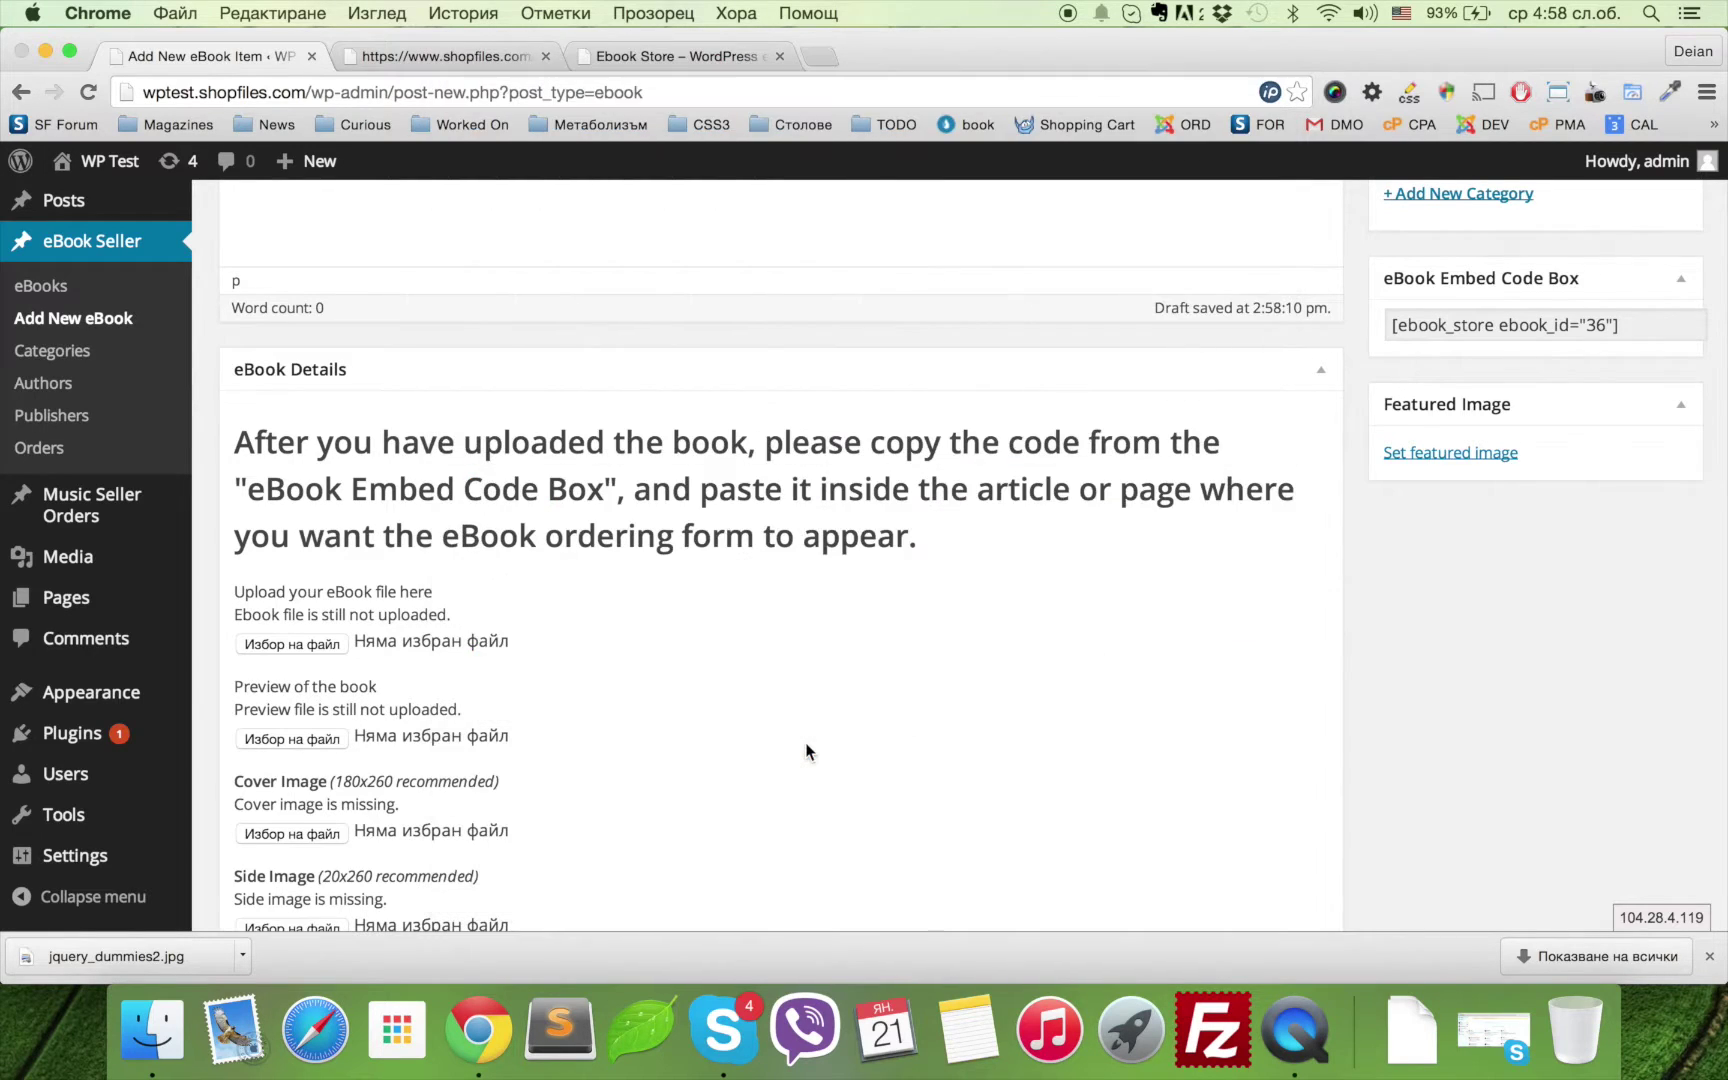
{"action": "scroll", "coordinate": [576, 711], "scroll_direction": "down", "scroll_amount": 2}
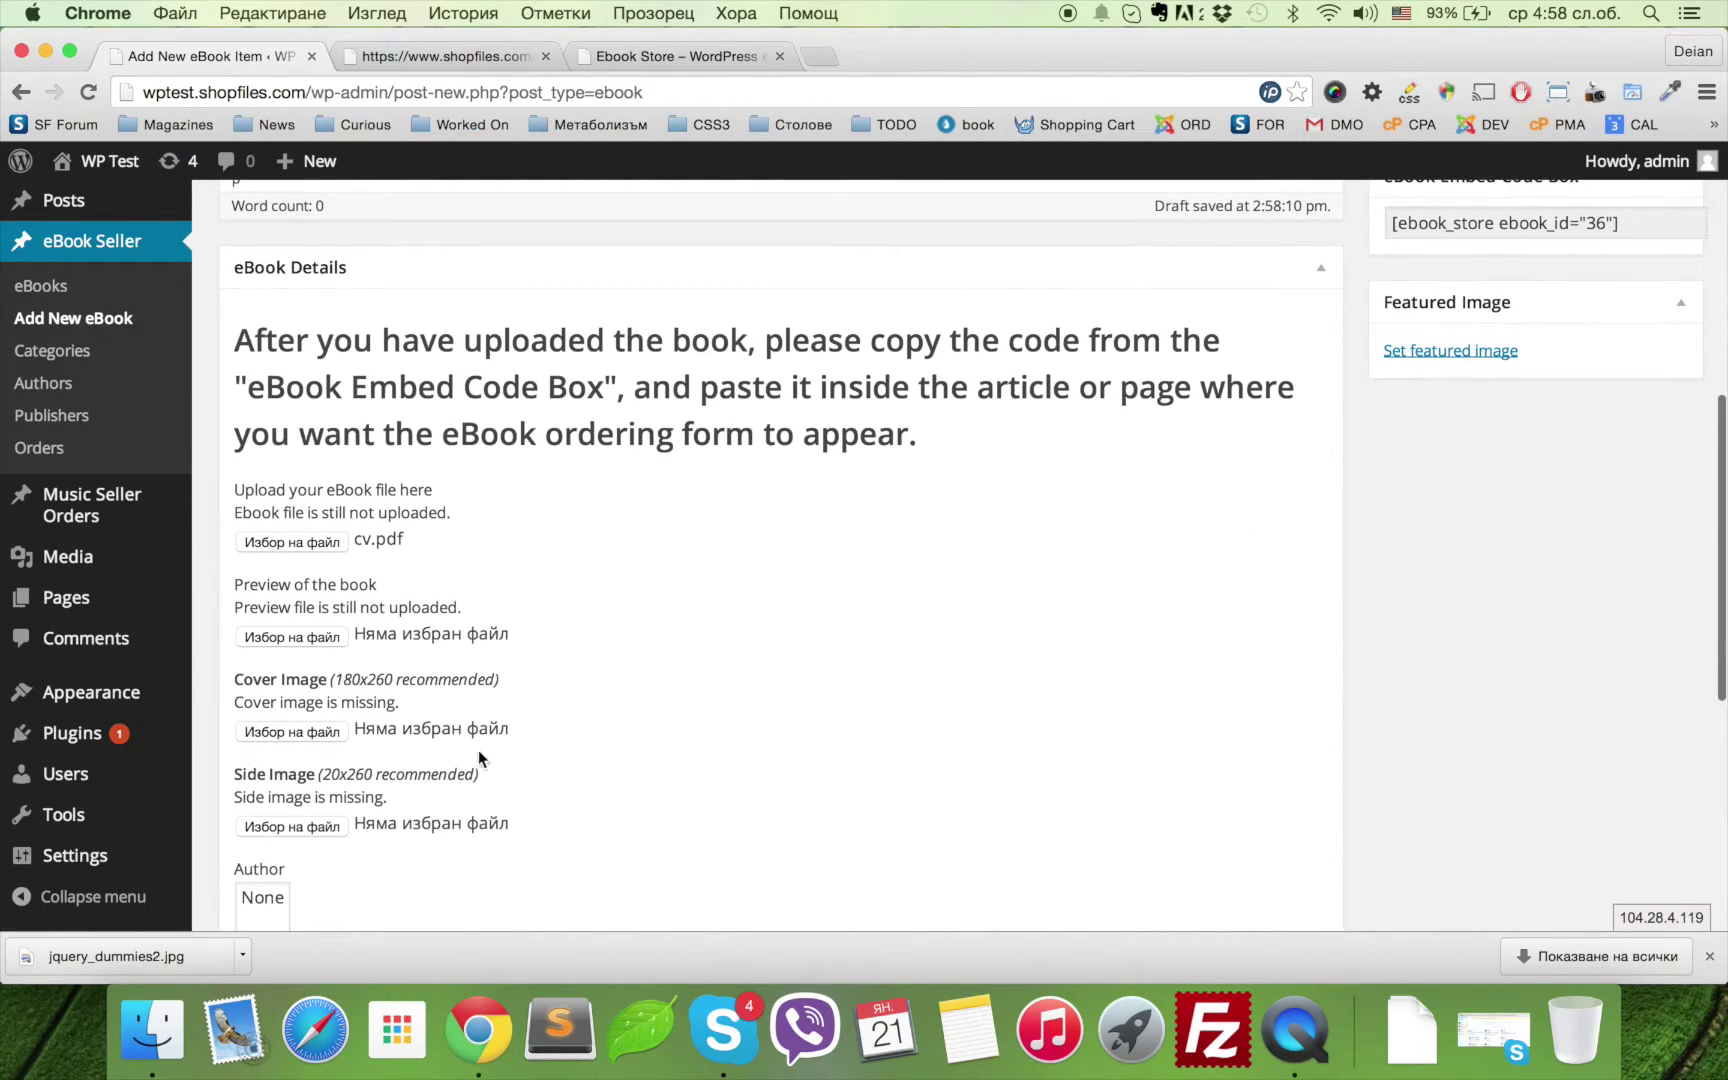
- Attach cv.pdf as the eBook's preview file as well
{"action": "left_click", "coordinate": [290, 637]}
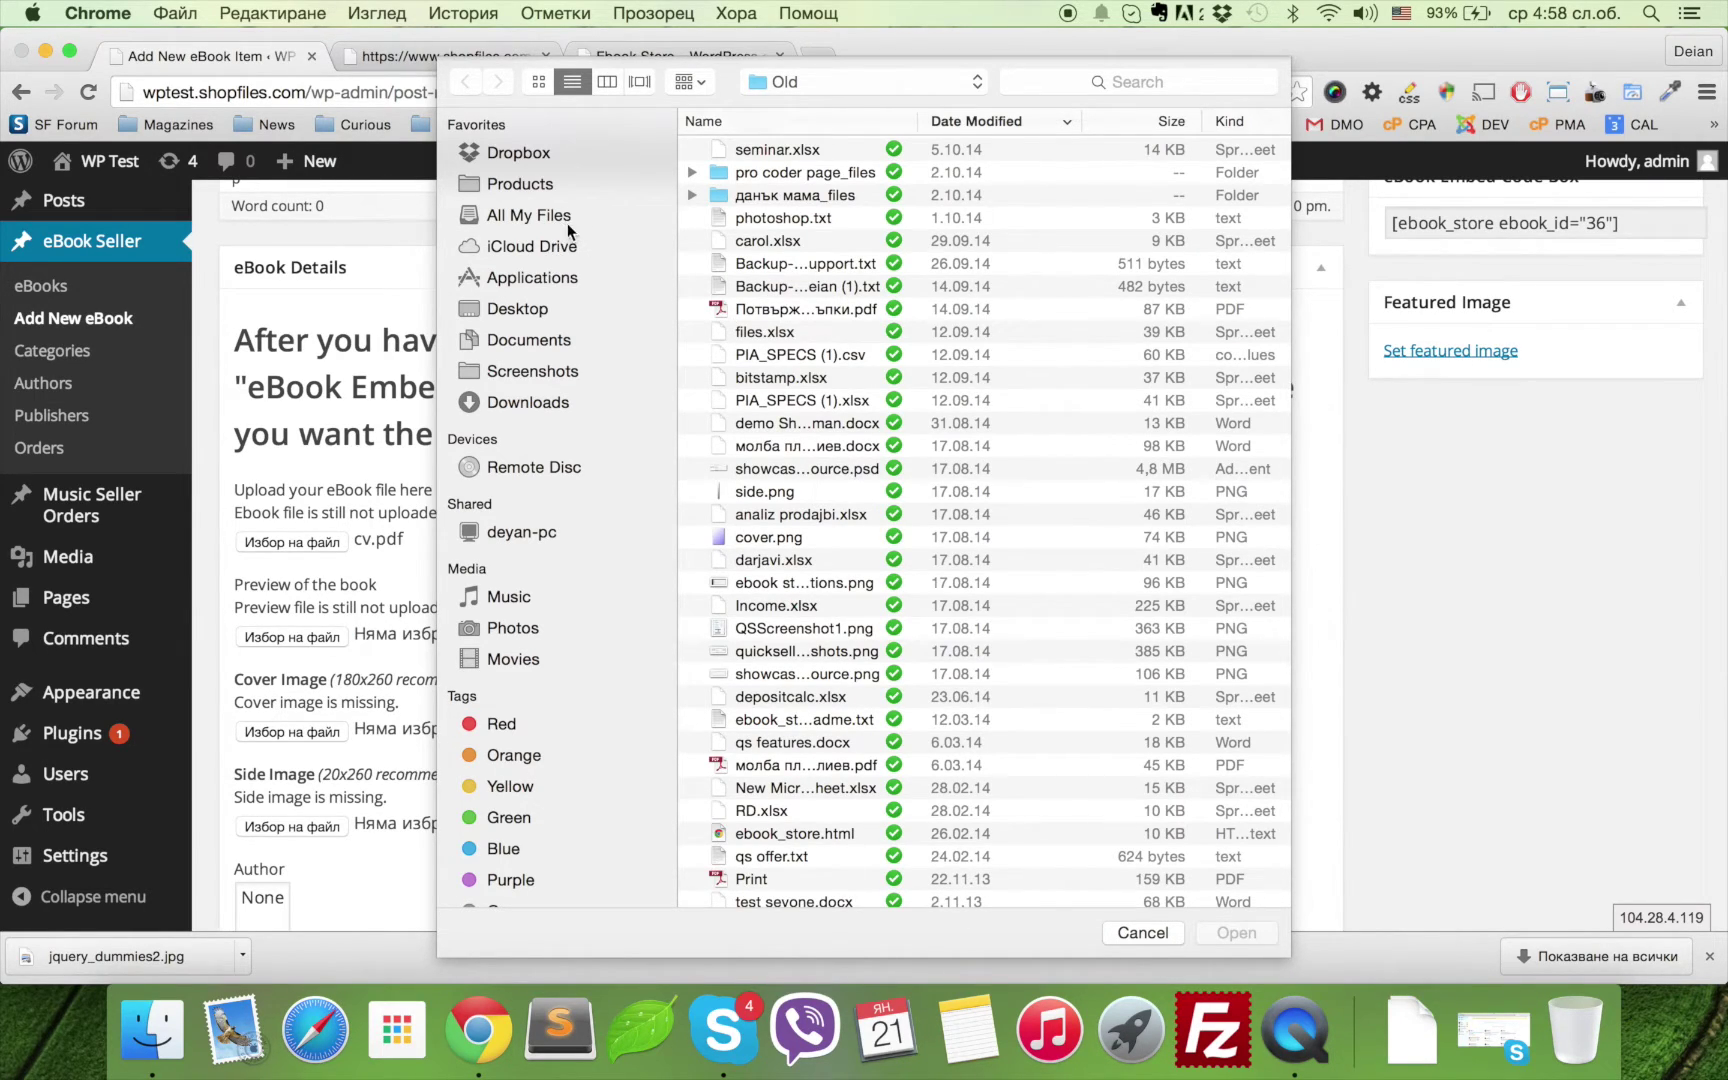
{"action": "left_click", "coordinate": [549, 154]}
{"action": "left_click", "coordinate": [1094, 84]}
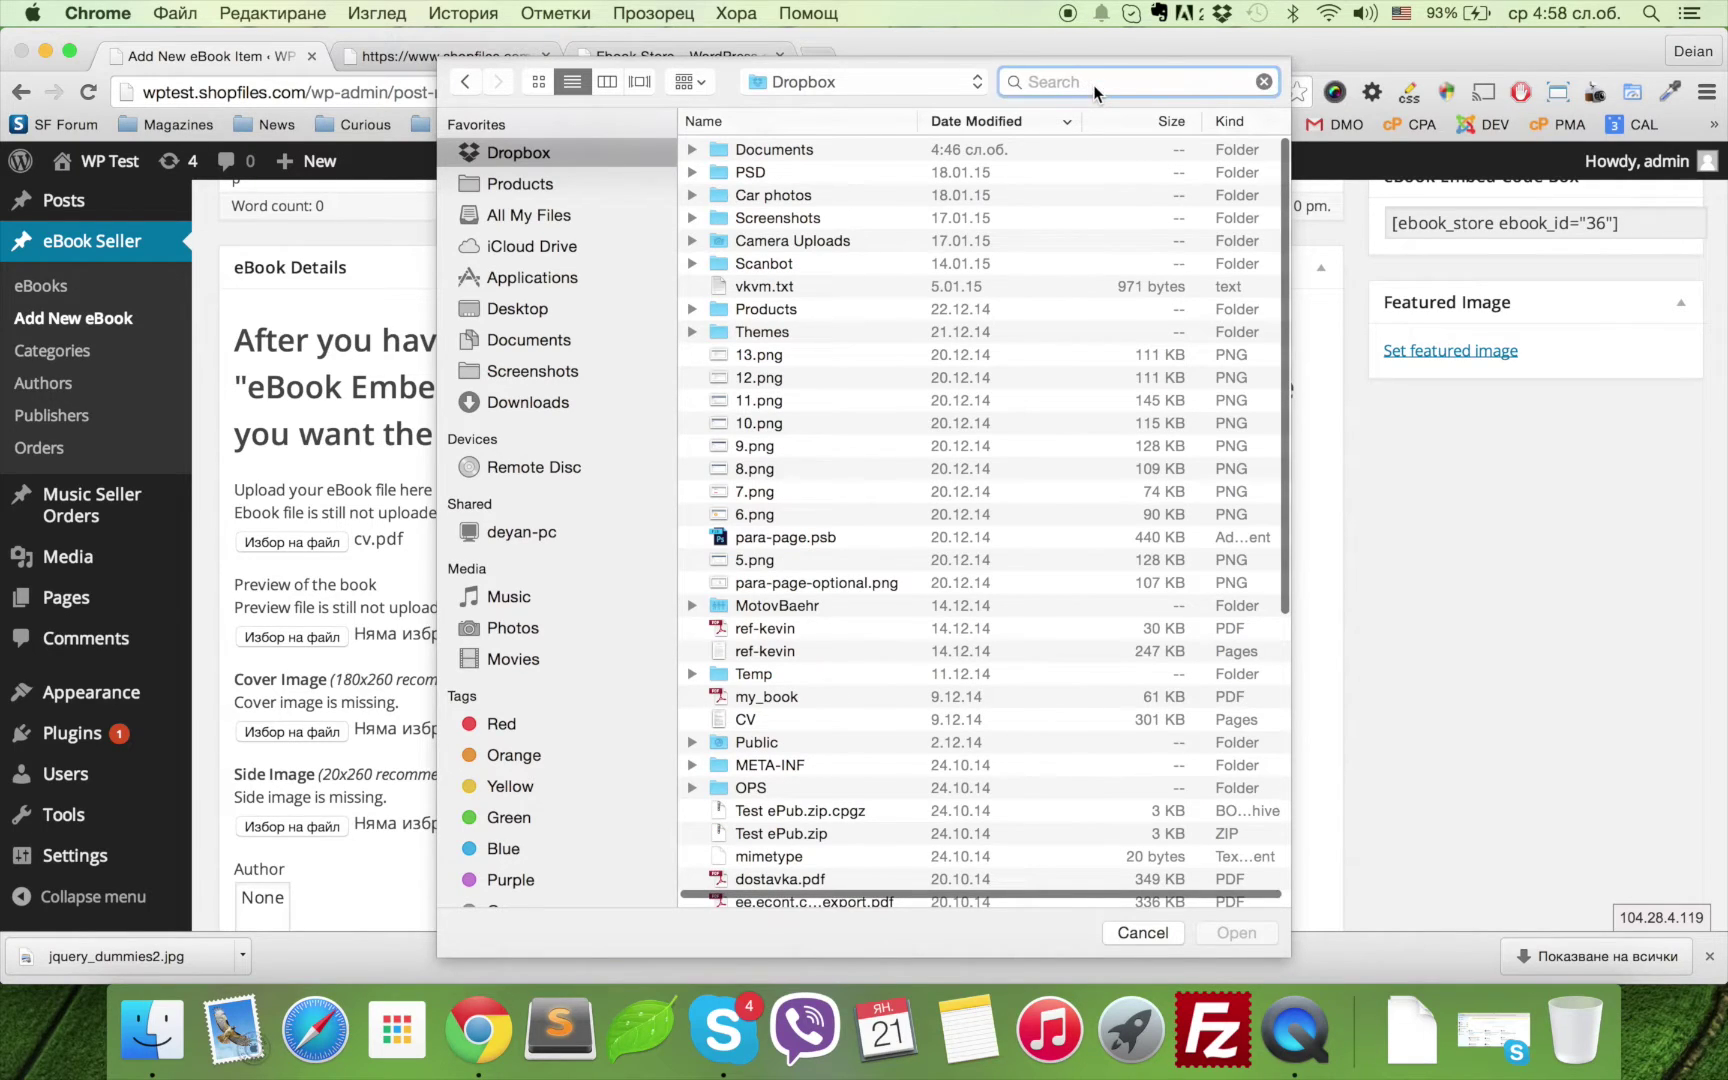
{"action": "type", "text": "pov"}
{"action": "key", "text": "BackSpace"}
{"action": "key", "text": "BackSpace"}
{"action": "key", "text": "BackSpace"}
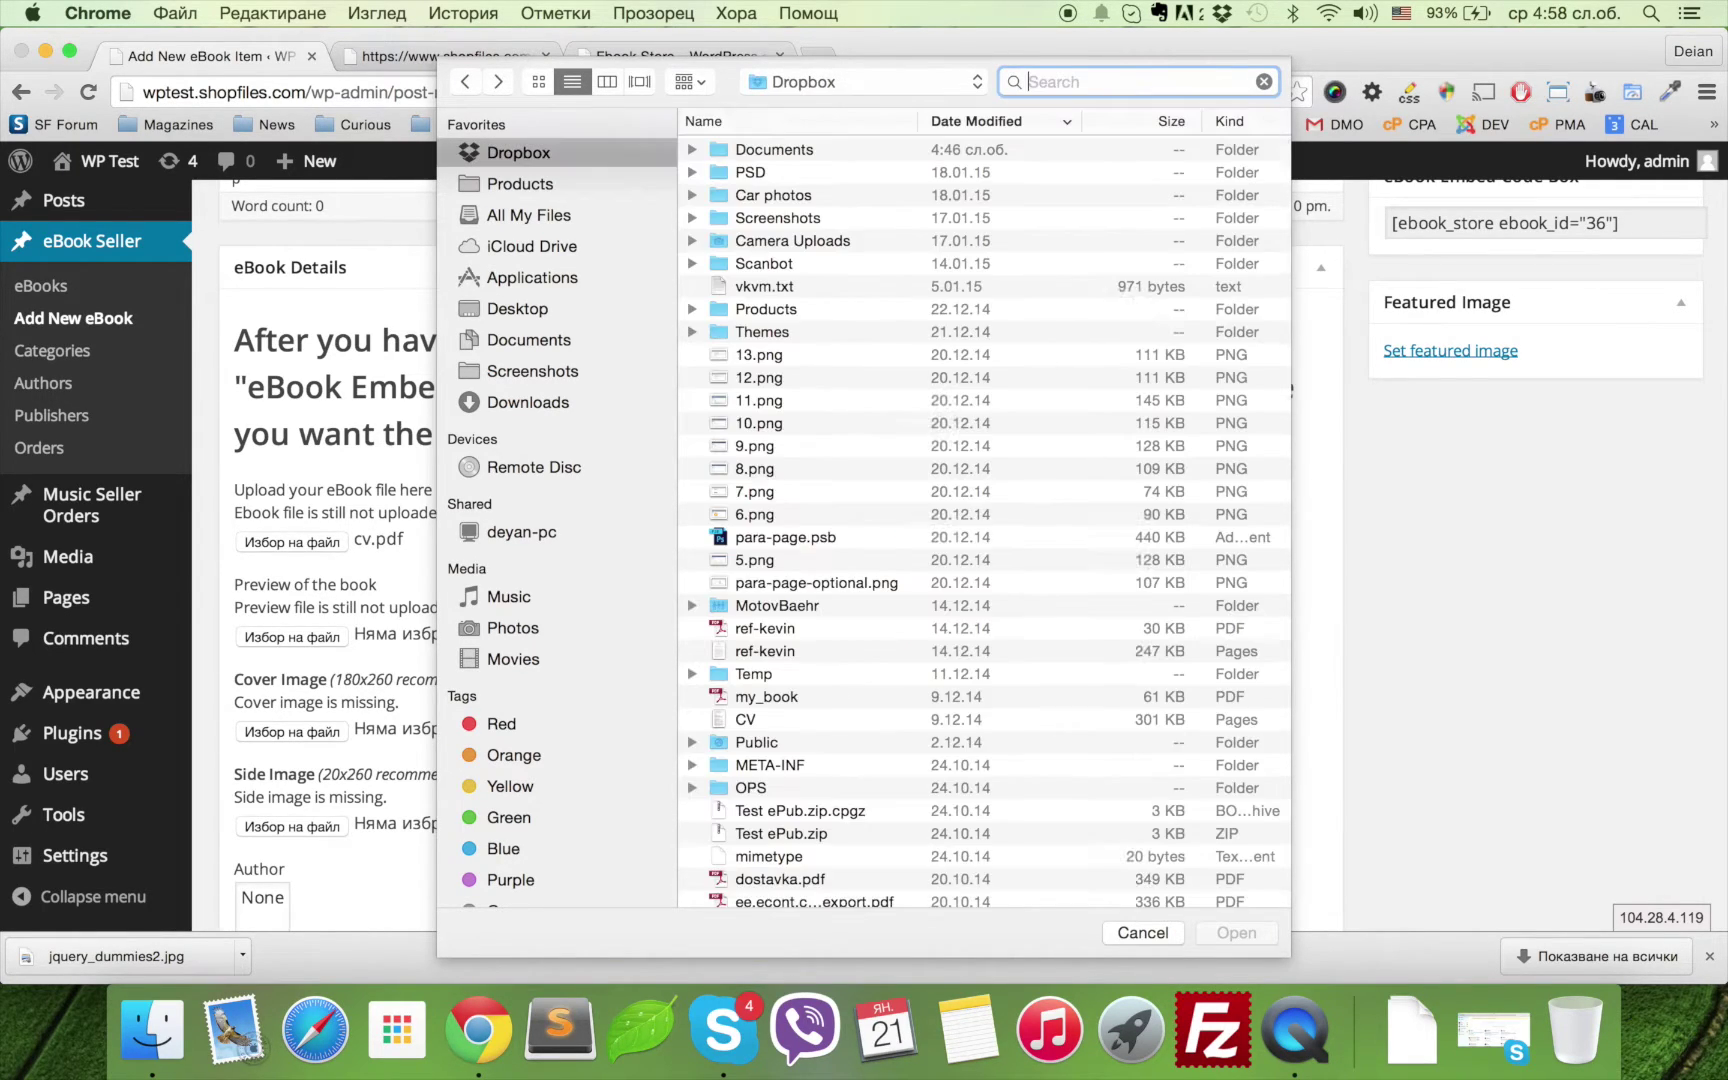
{"action": "type", "text": "cv.pdf"}
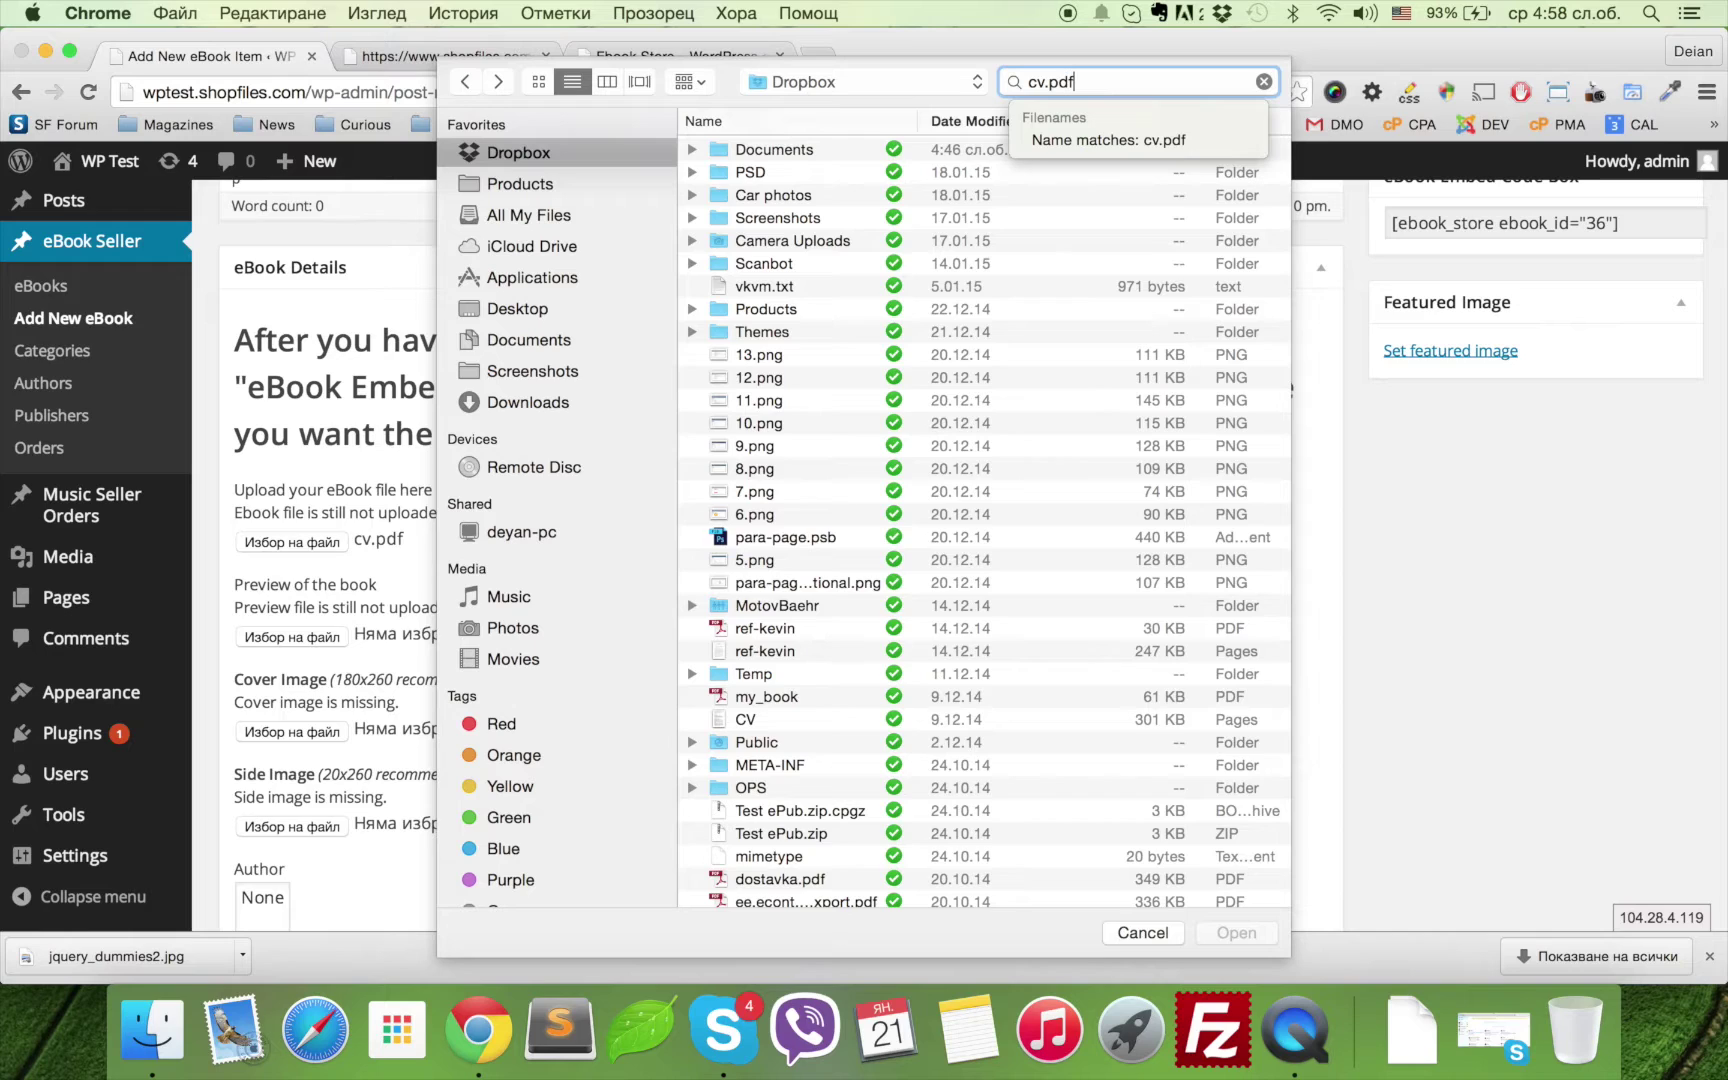
{"action": "key", "text": "Return"}
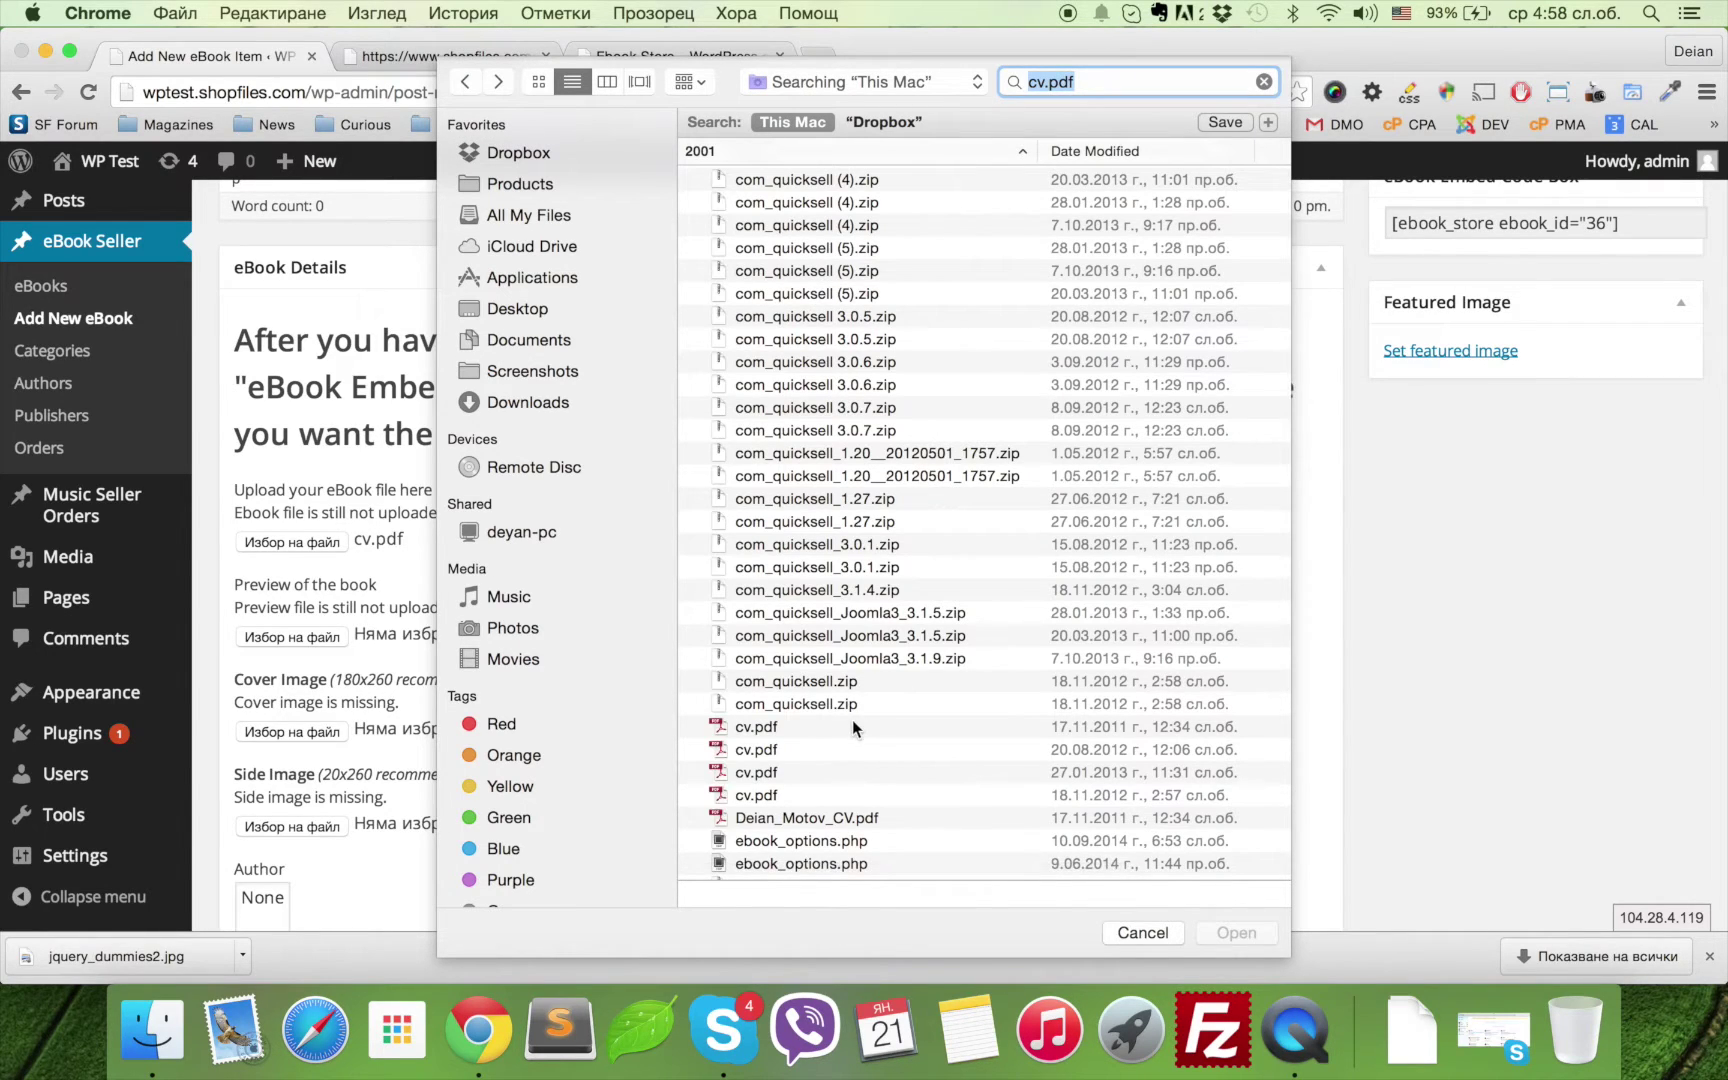
{"action": "double_click", "coordinate": [852, 724]}
{"action": "scroll", "coordinate": [684, 747], "scroll_direction": "down", "scroll_amount": 5}
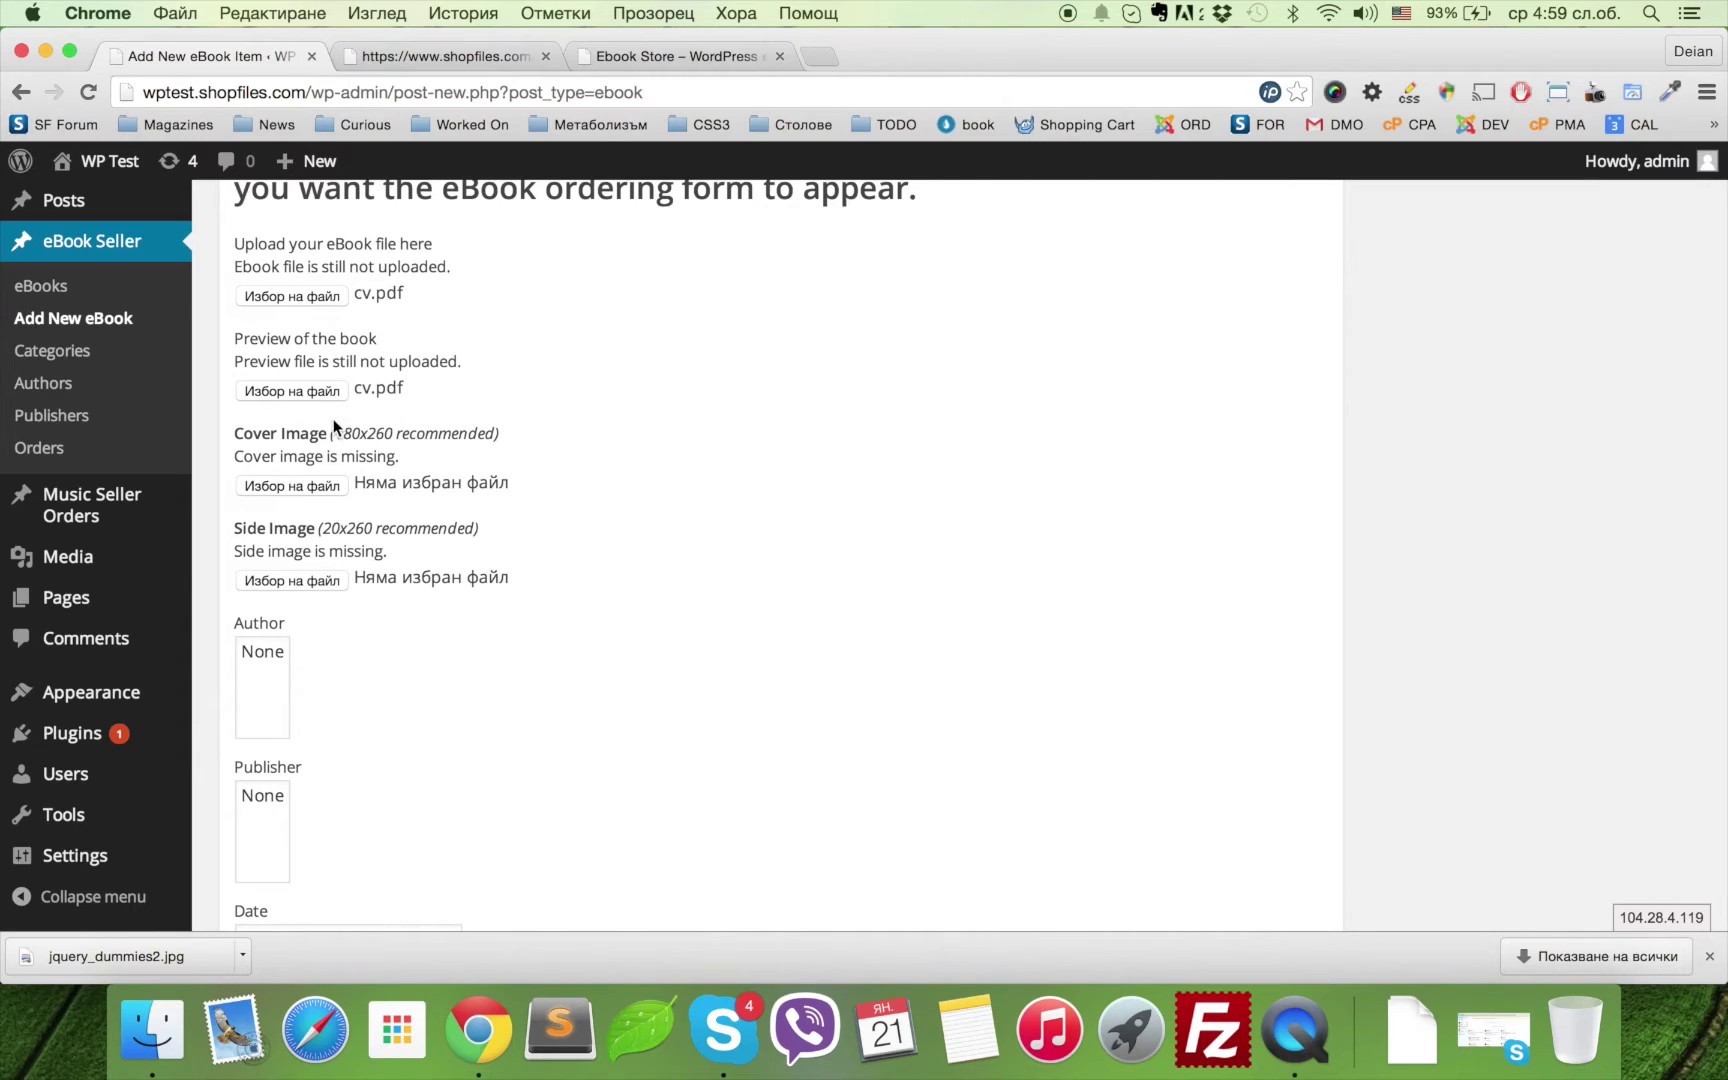
- Set jquery_dummies2.jpg from Downloads as both the cover image and the side image
{"action": "left_click", "coordinate": [309, 485]}
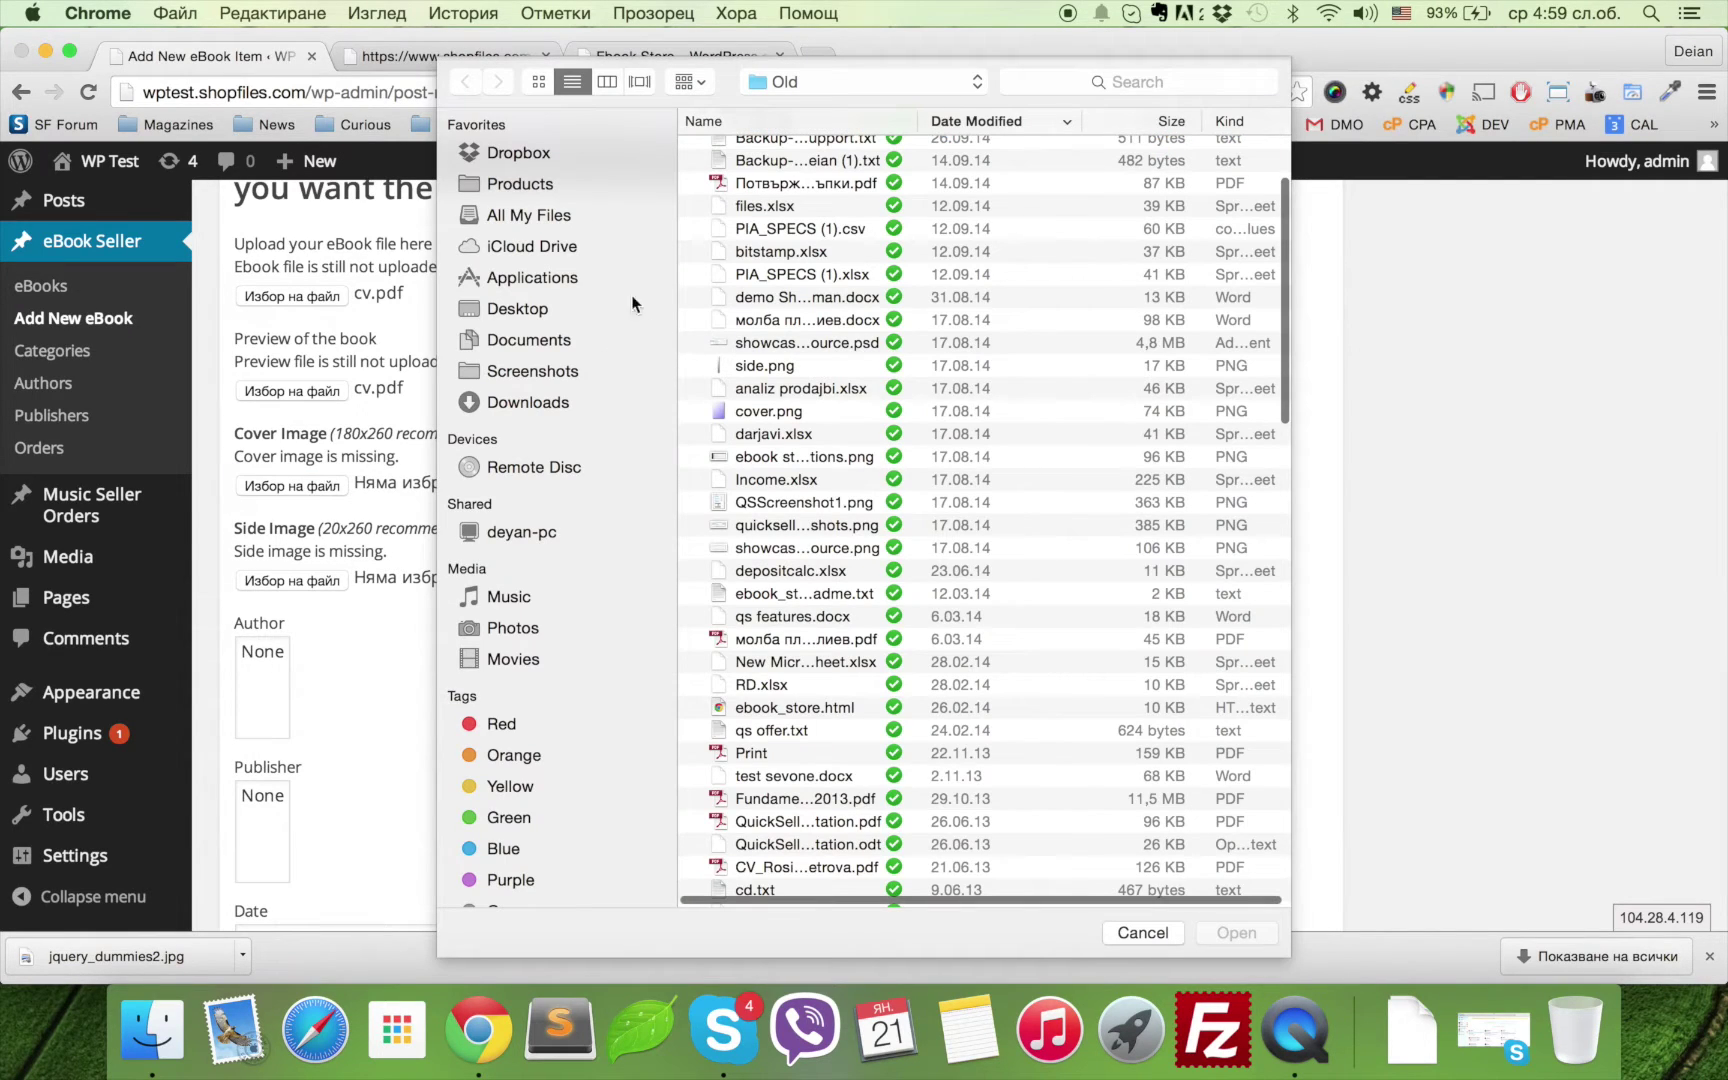
{"action": "left_click", "coordinate": [532, 155]}
{"action": "left_click", "coordinate": [525, 402]}
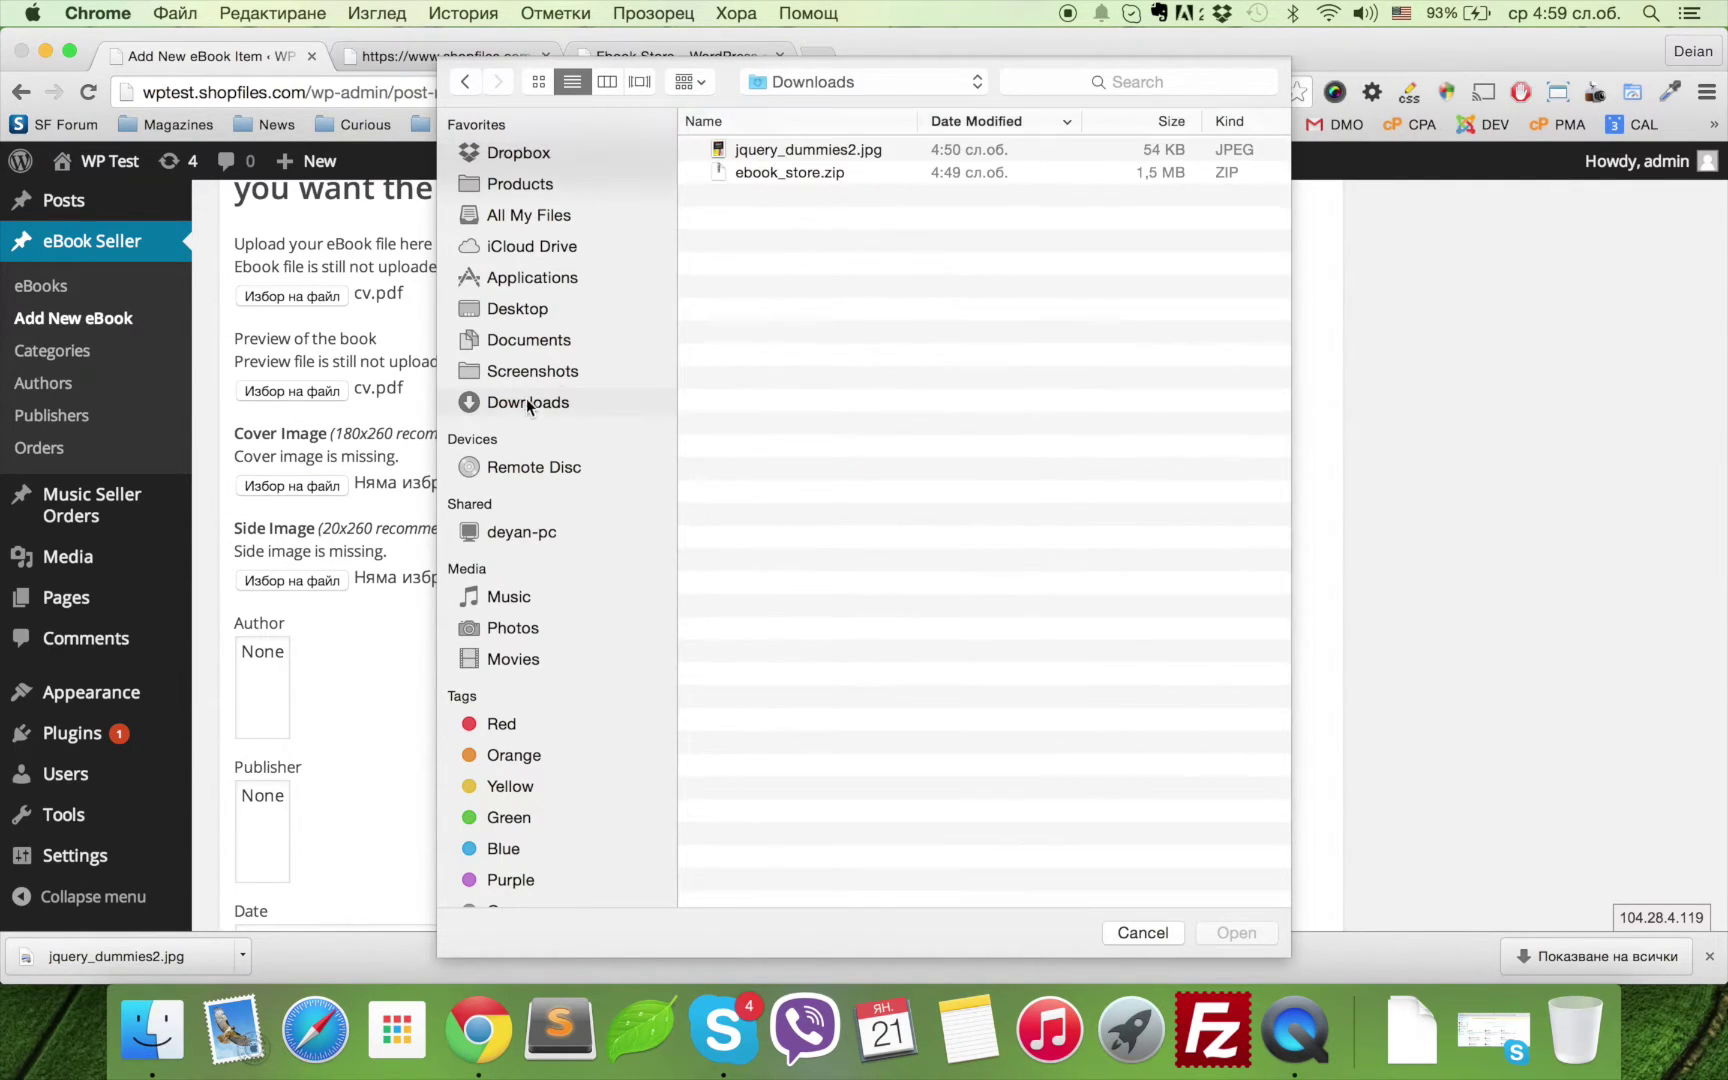
{"action": "left_click", "coordinate": [859, 149]}
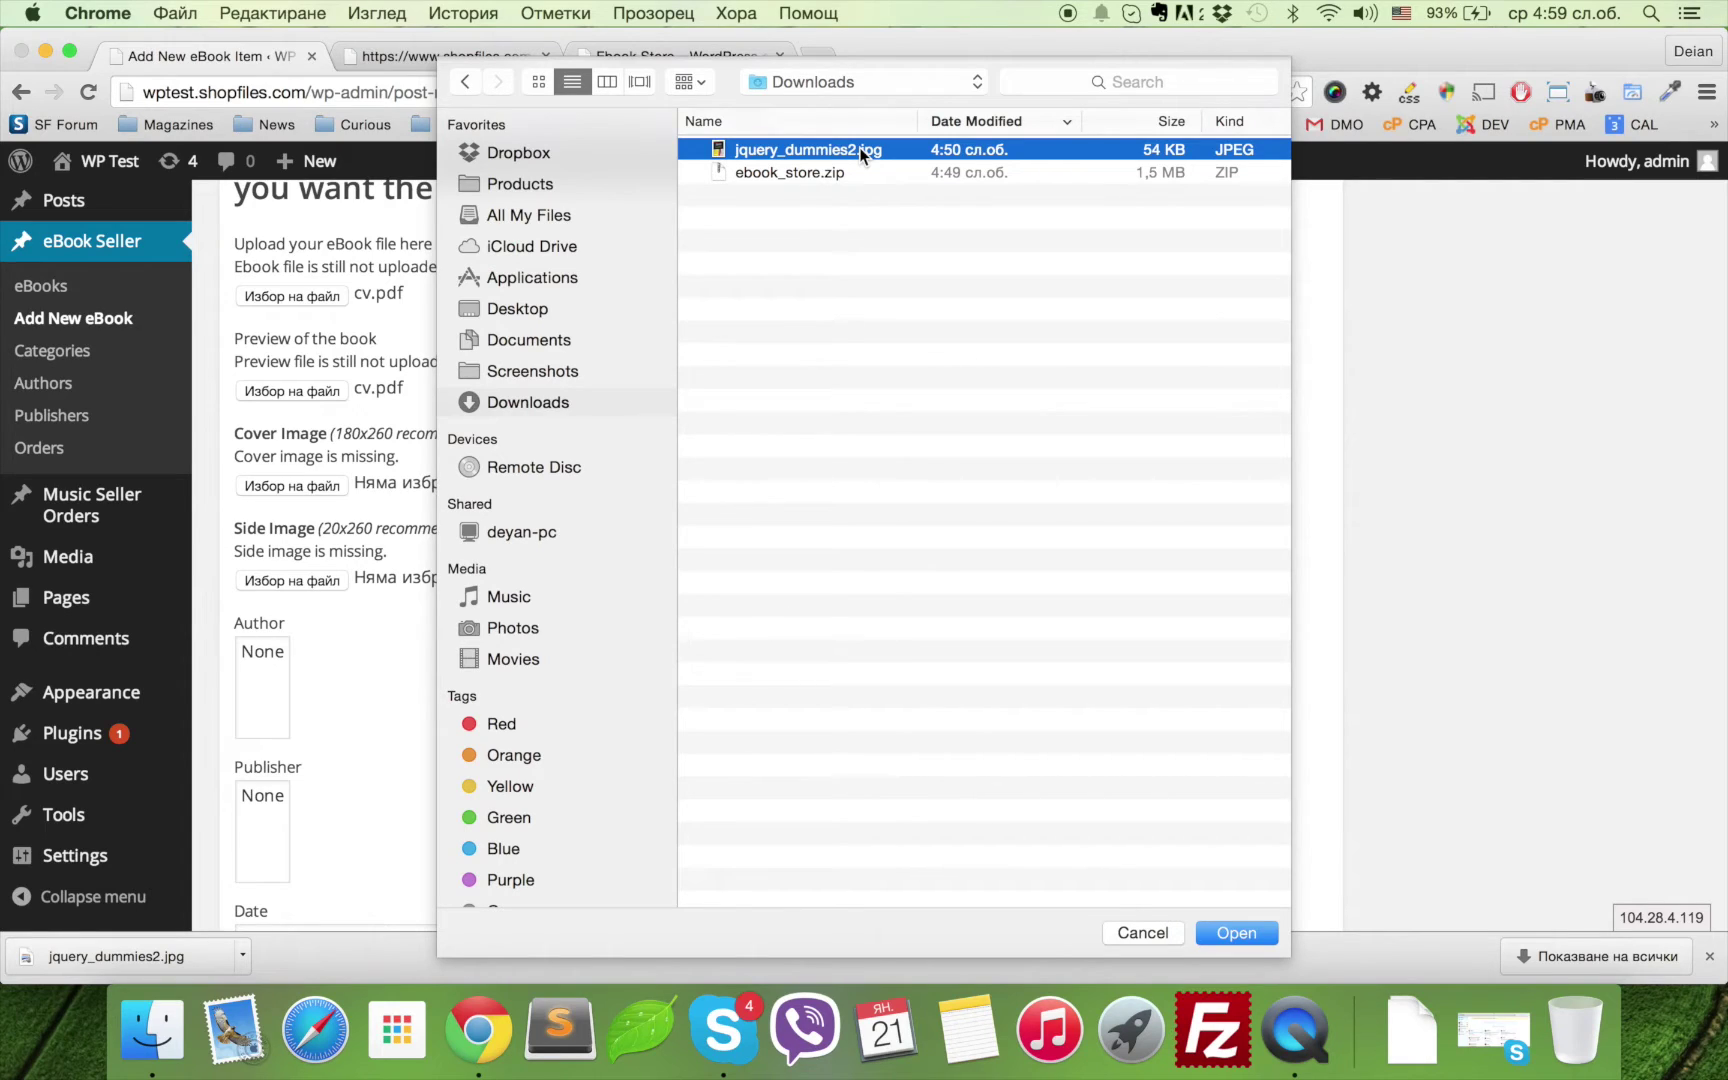
{"action": "double_click", "coordinate": [859, 149]}
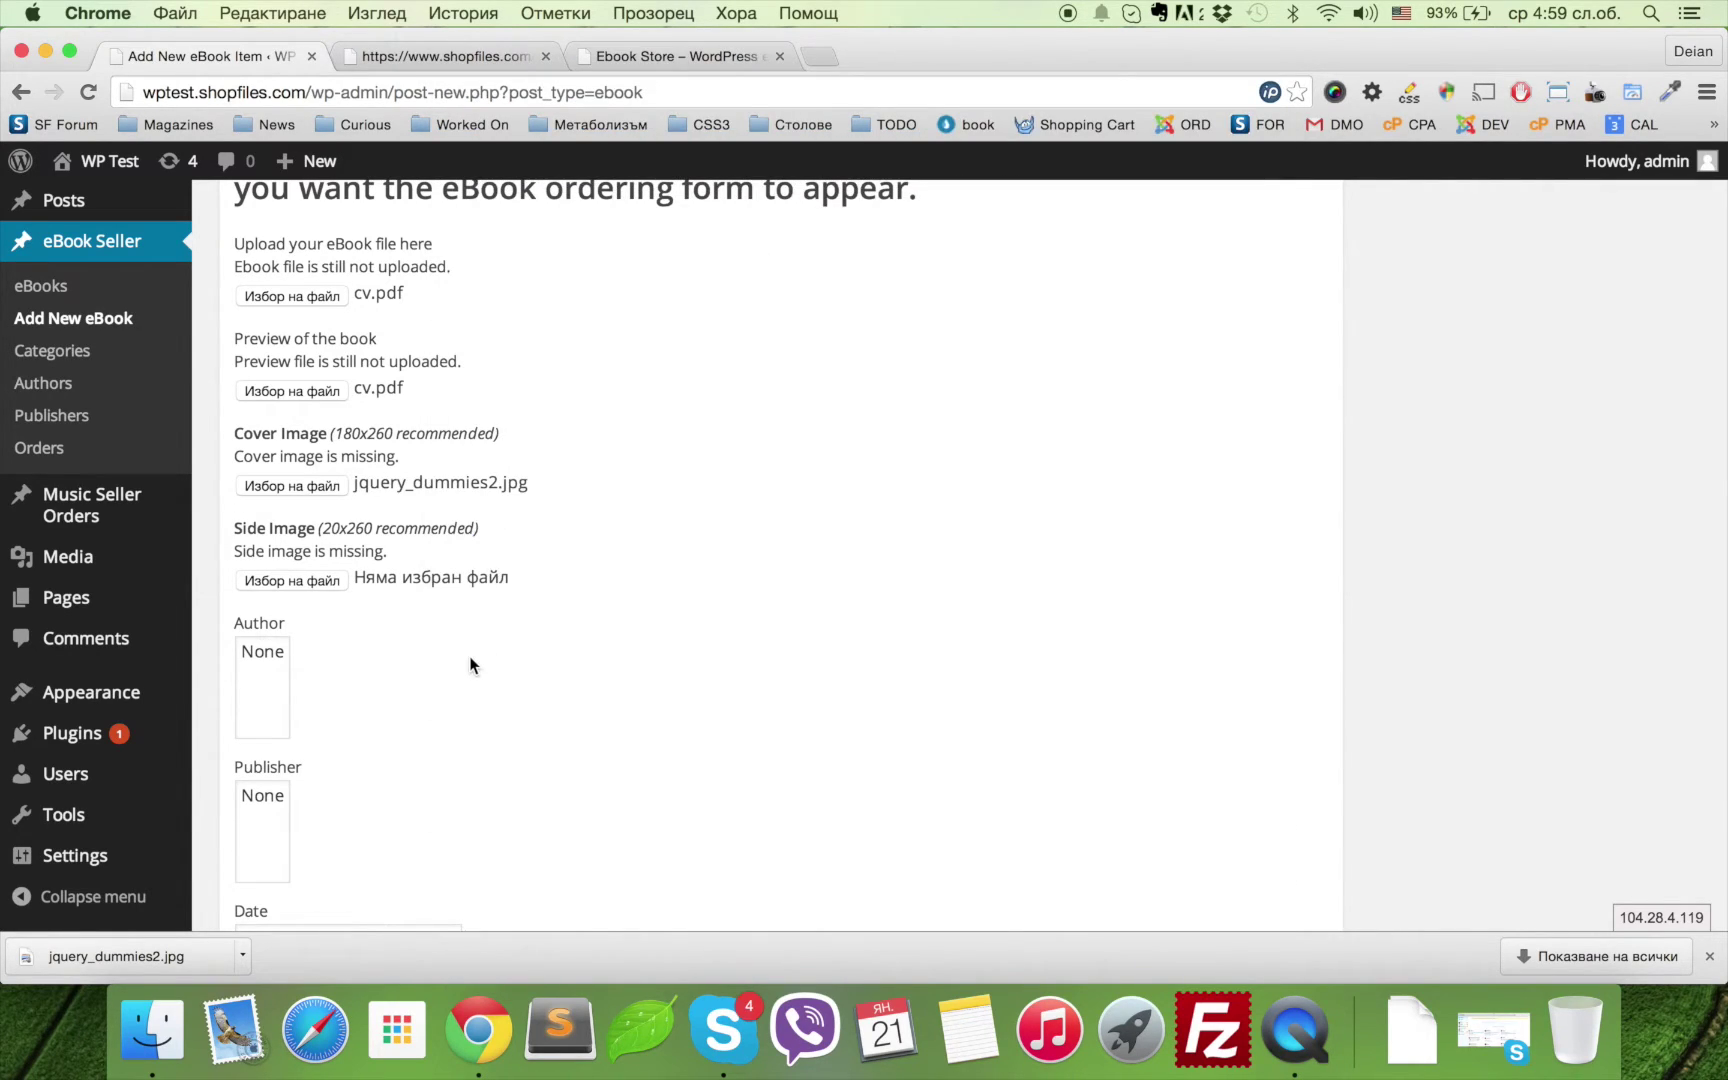
{"action": "scroll", "coordinate": [470, 663], "scroll_direction": "down", "scroll_amount": 3}
{"action": "left_click", "coordinate": [292, 426]}
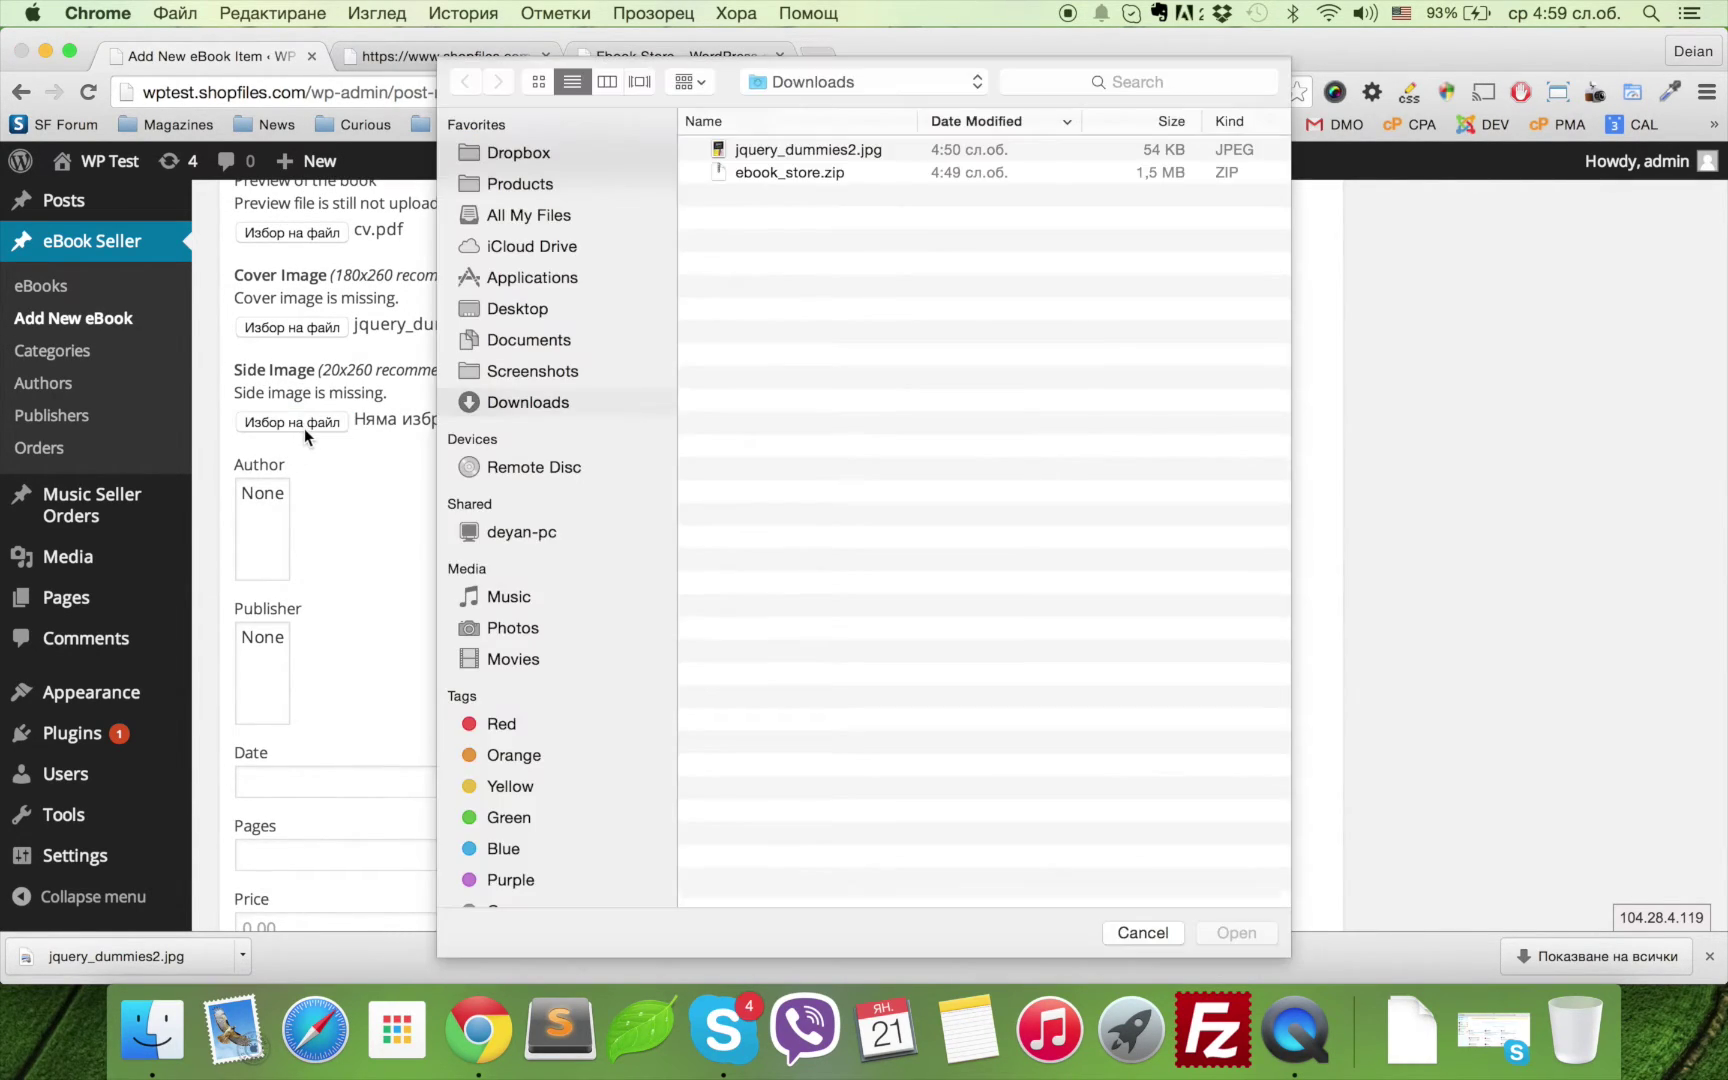
{"action": "double_click", "coordinate": [819, 149]}
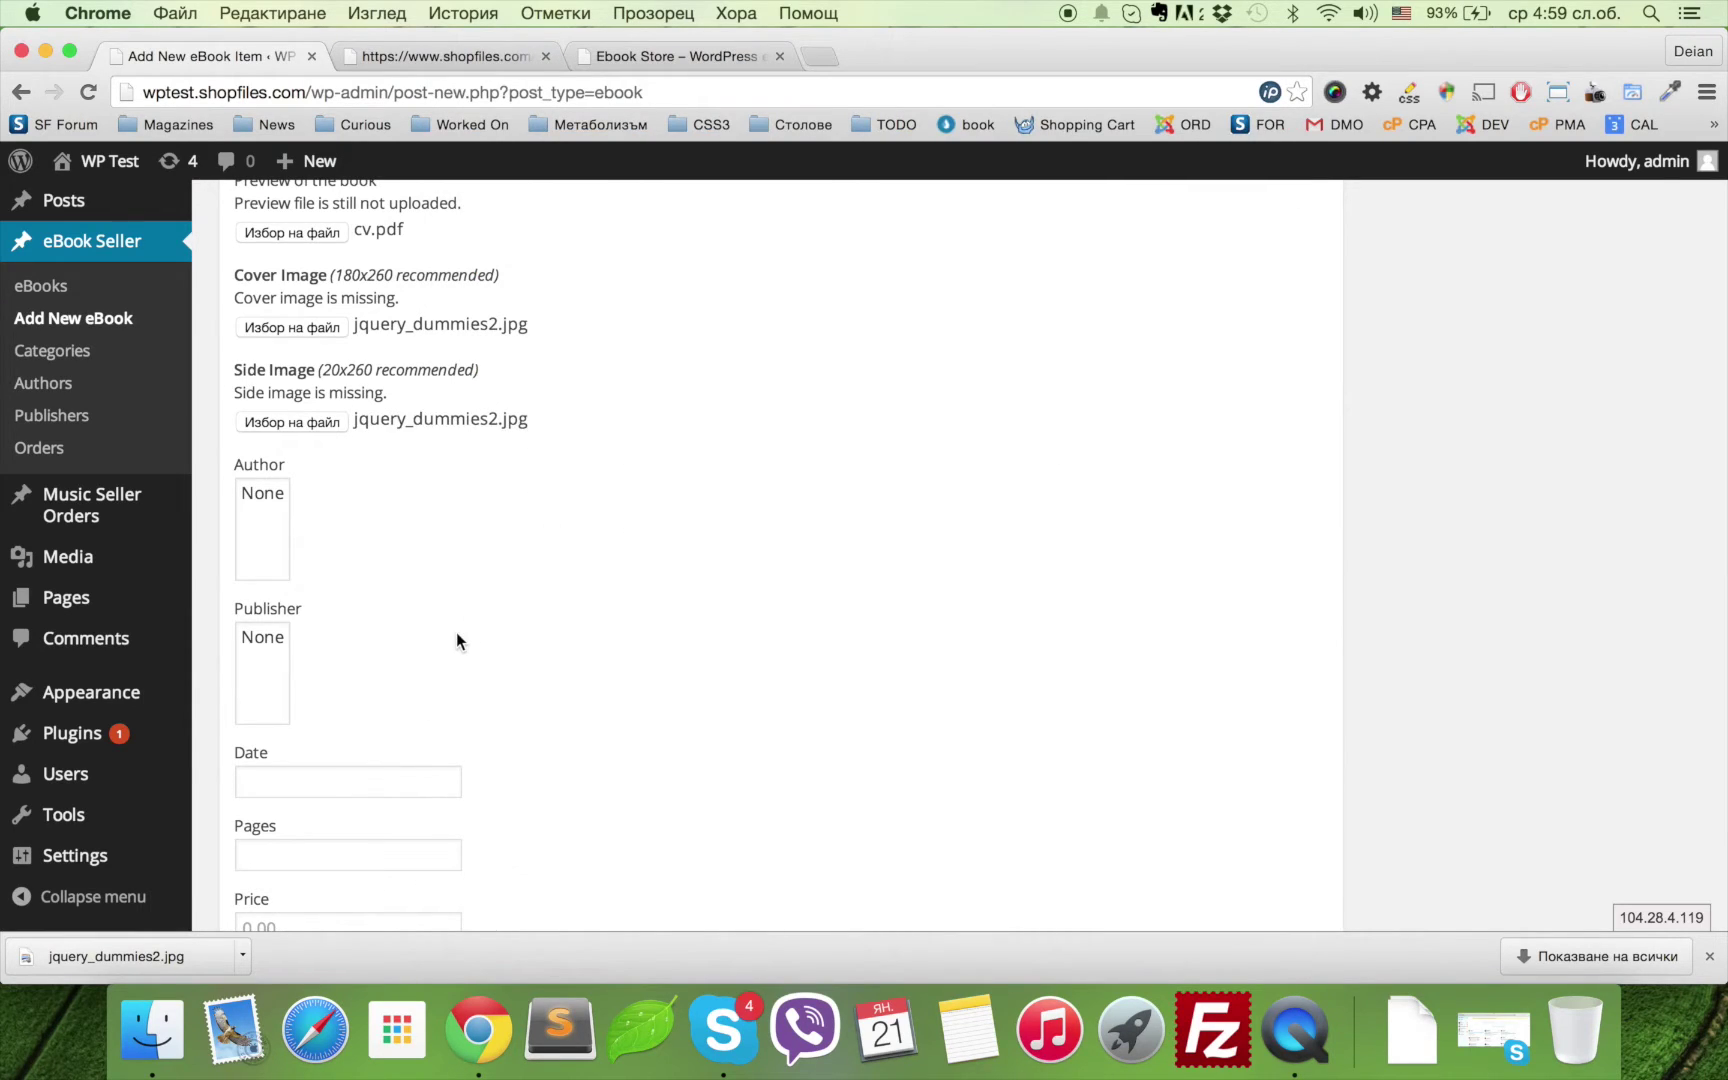
{"action": "scroll", "coordinate": [455, 600], "scroll_direction": "down", "scroll_amount": 3}
- Set the eBook date to 21 January 2015, pages to 100 and price to 0.99
{"action": "left_click", "coordinate": [386, 612]}
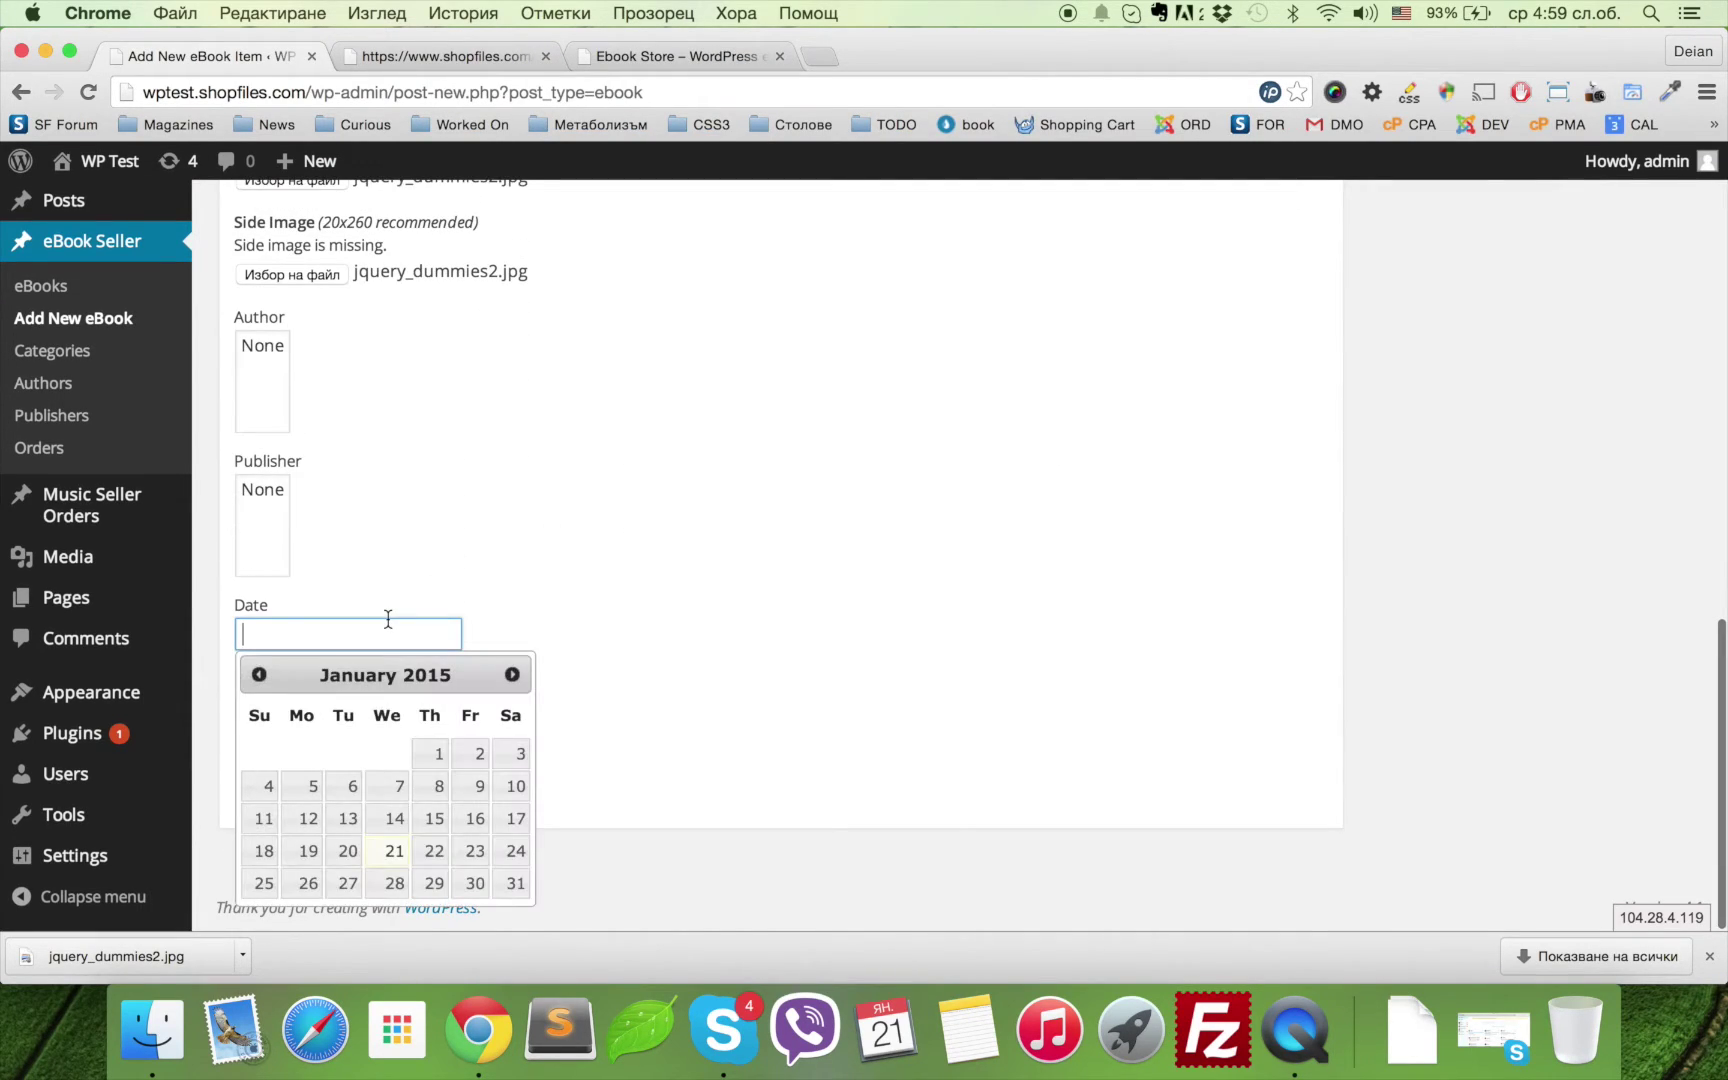
{"action": "left_click", "coordinate": [395, 851]}
{"action": "left_click", "coordinate": [329, 708]}
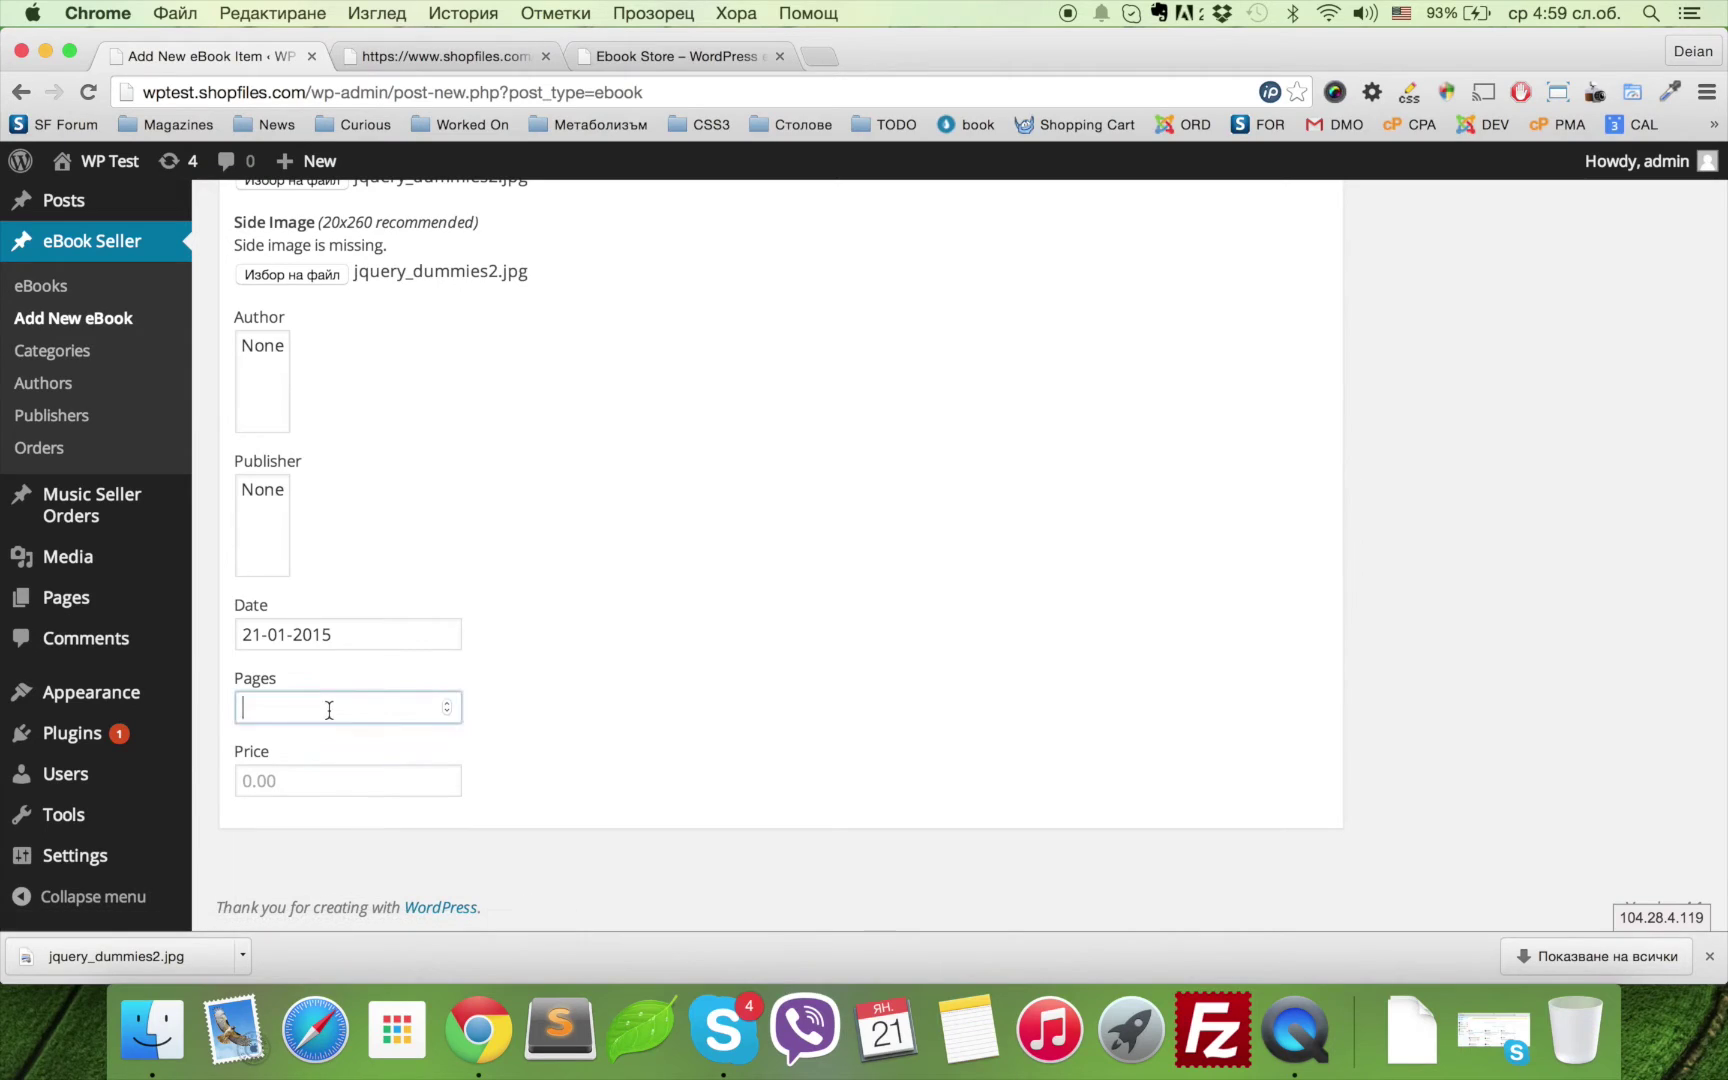
{"action": "type", "text": "100"}
{"action": "left_click", "coordinate": [329, 774]}
{"action": "type", "text": "0.99"}
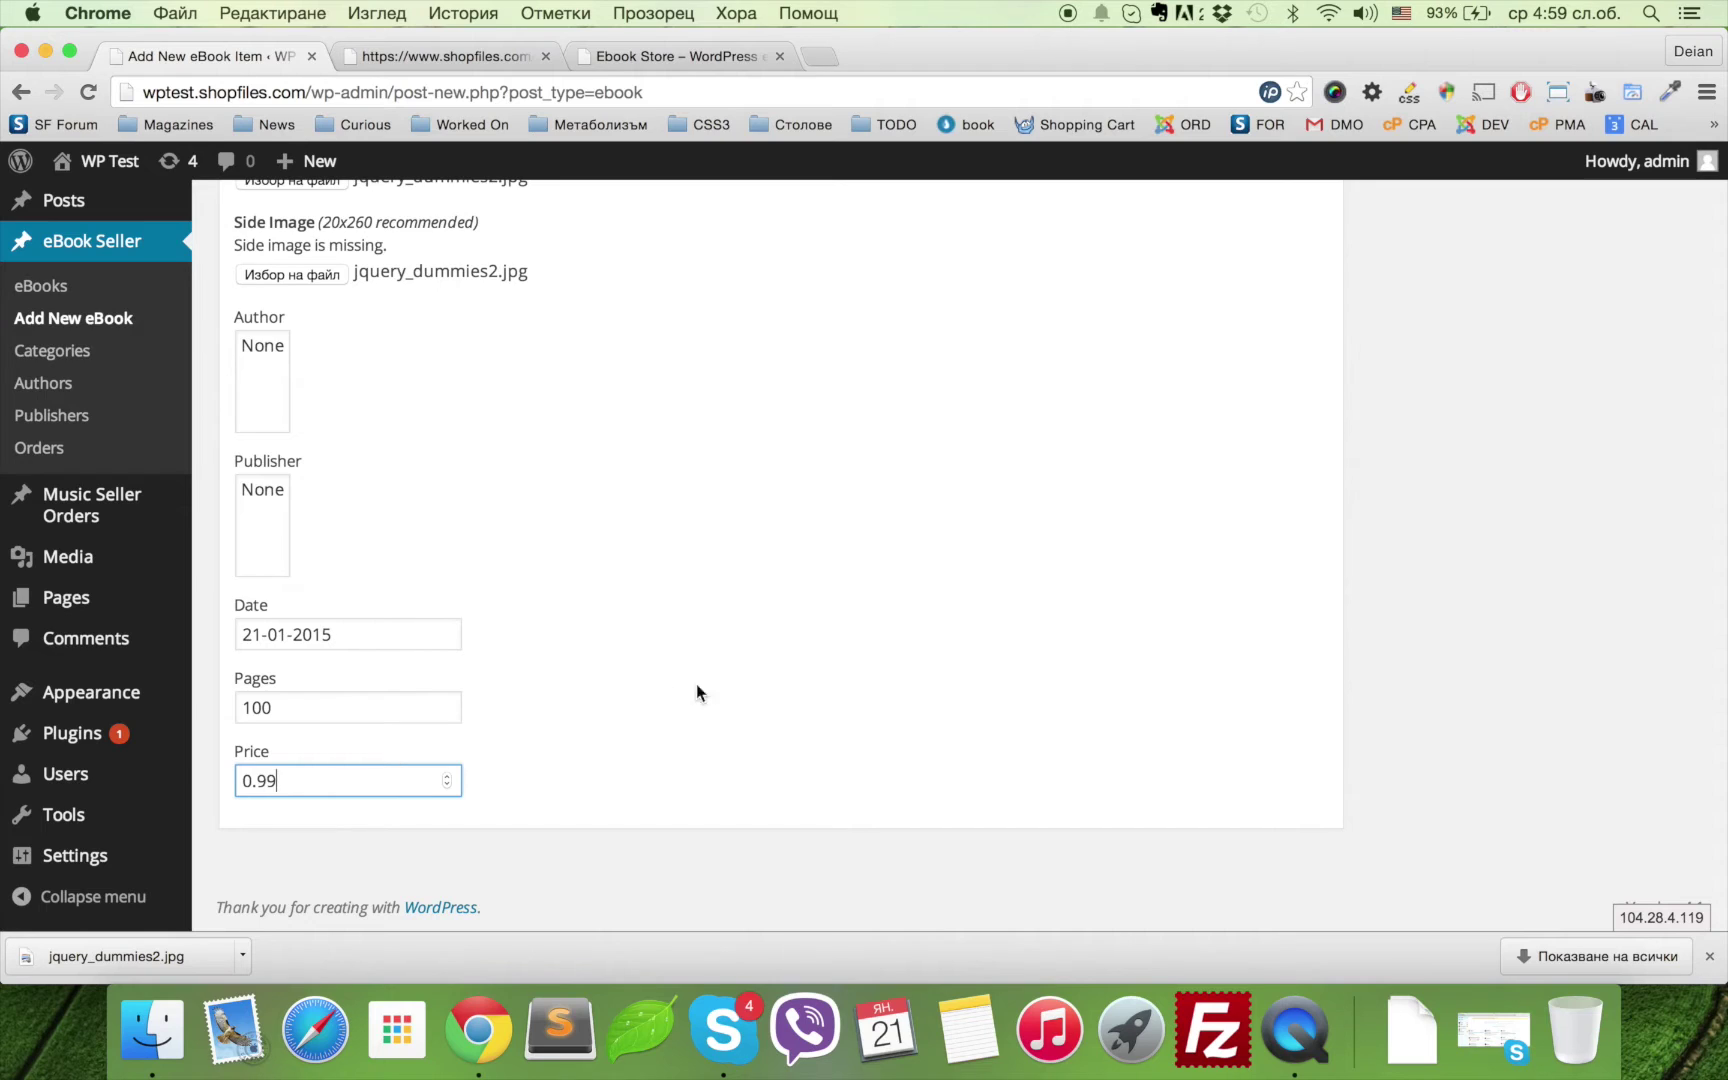
{"action": "key", "text": "Return"}
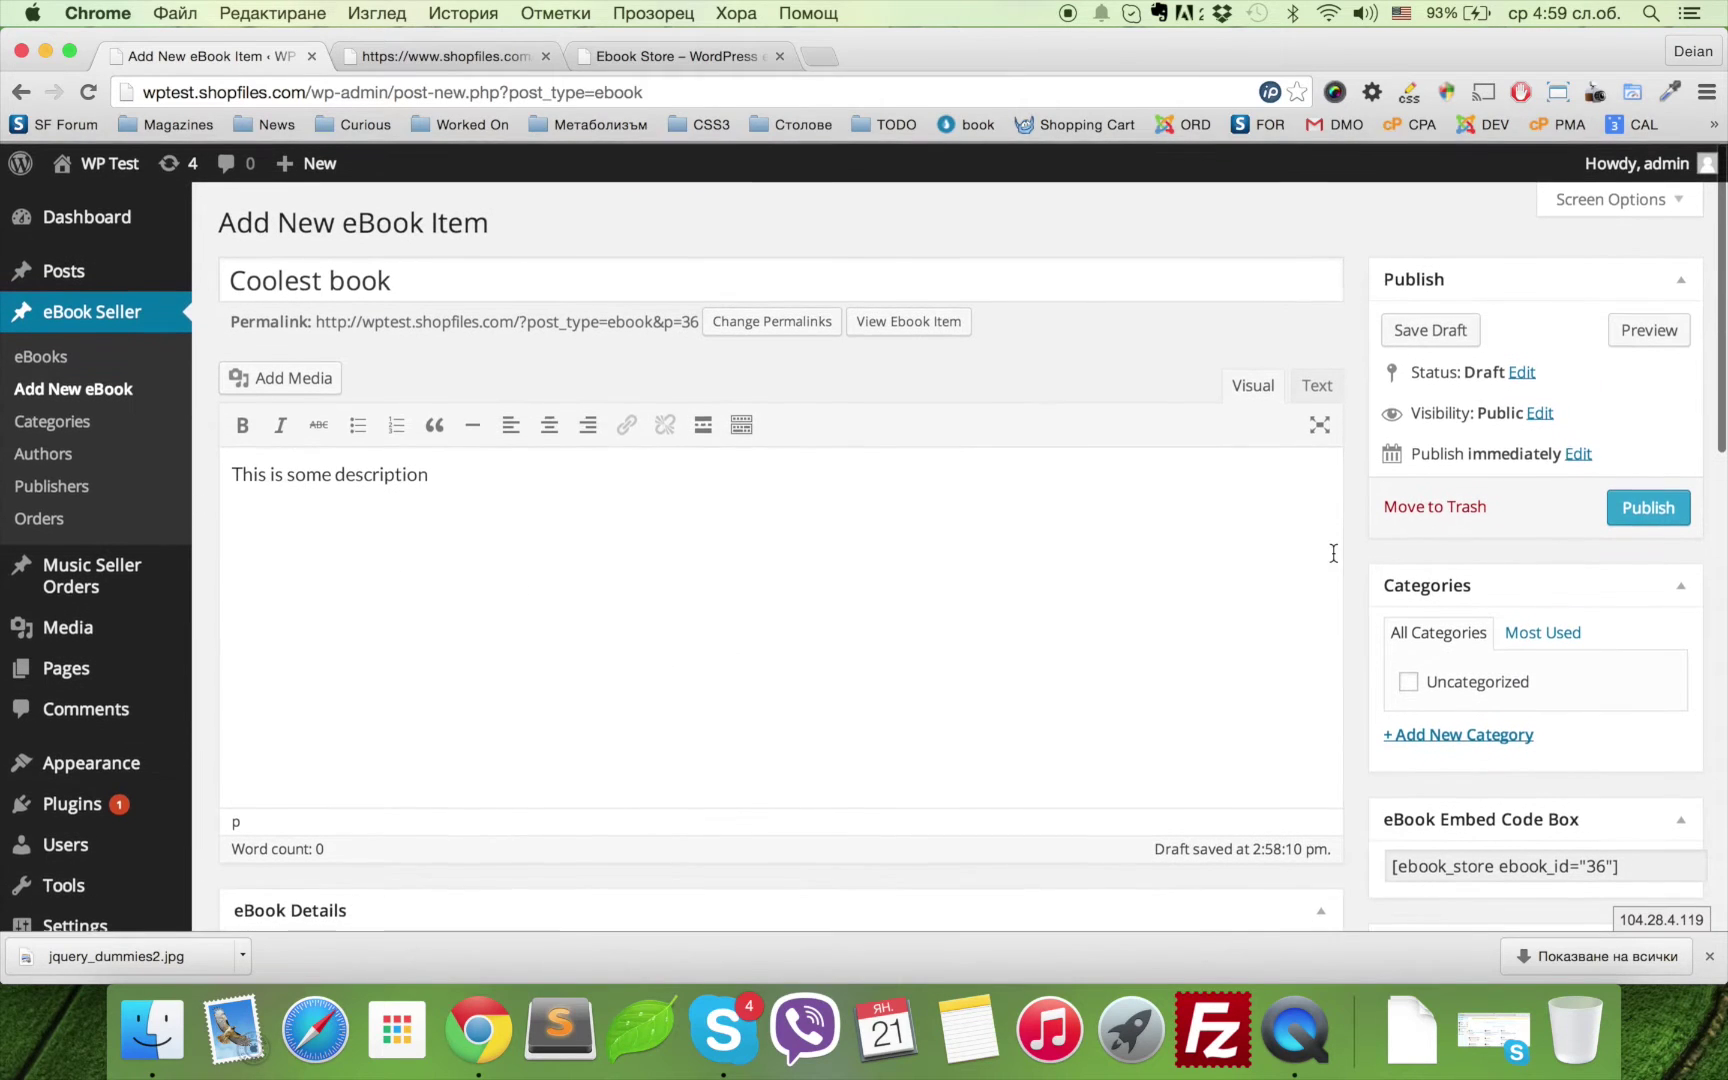
- Publish Coolest book and select its embed shortcode for copying
{"action": "left_click", "coordinate": [1638, 510]}
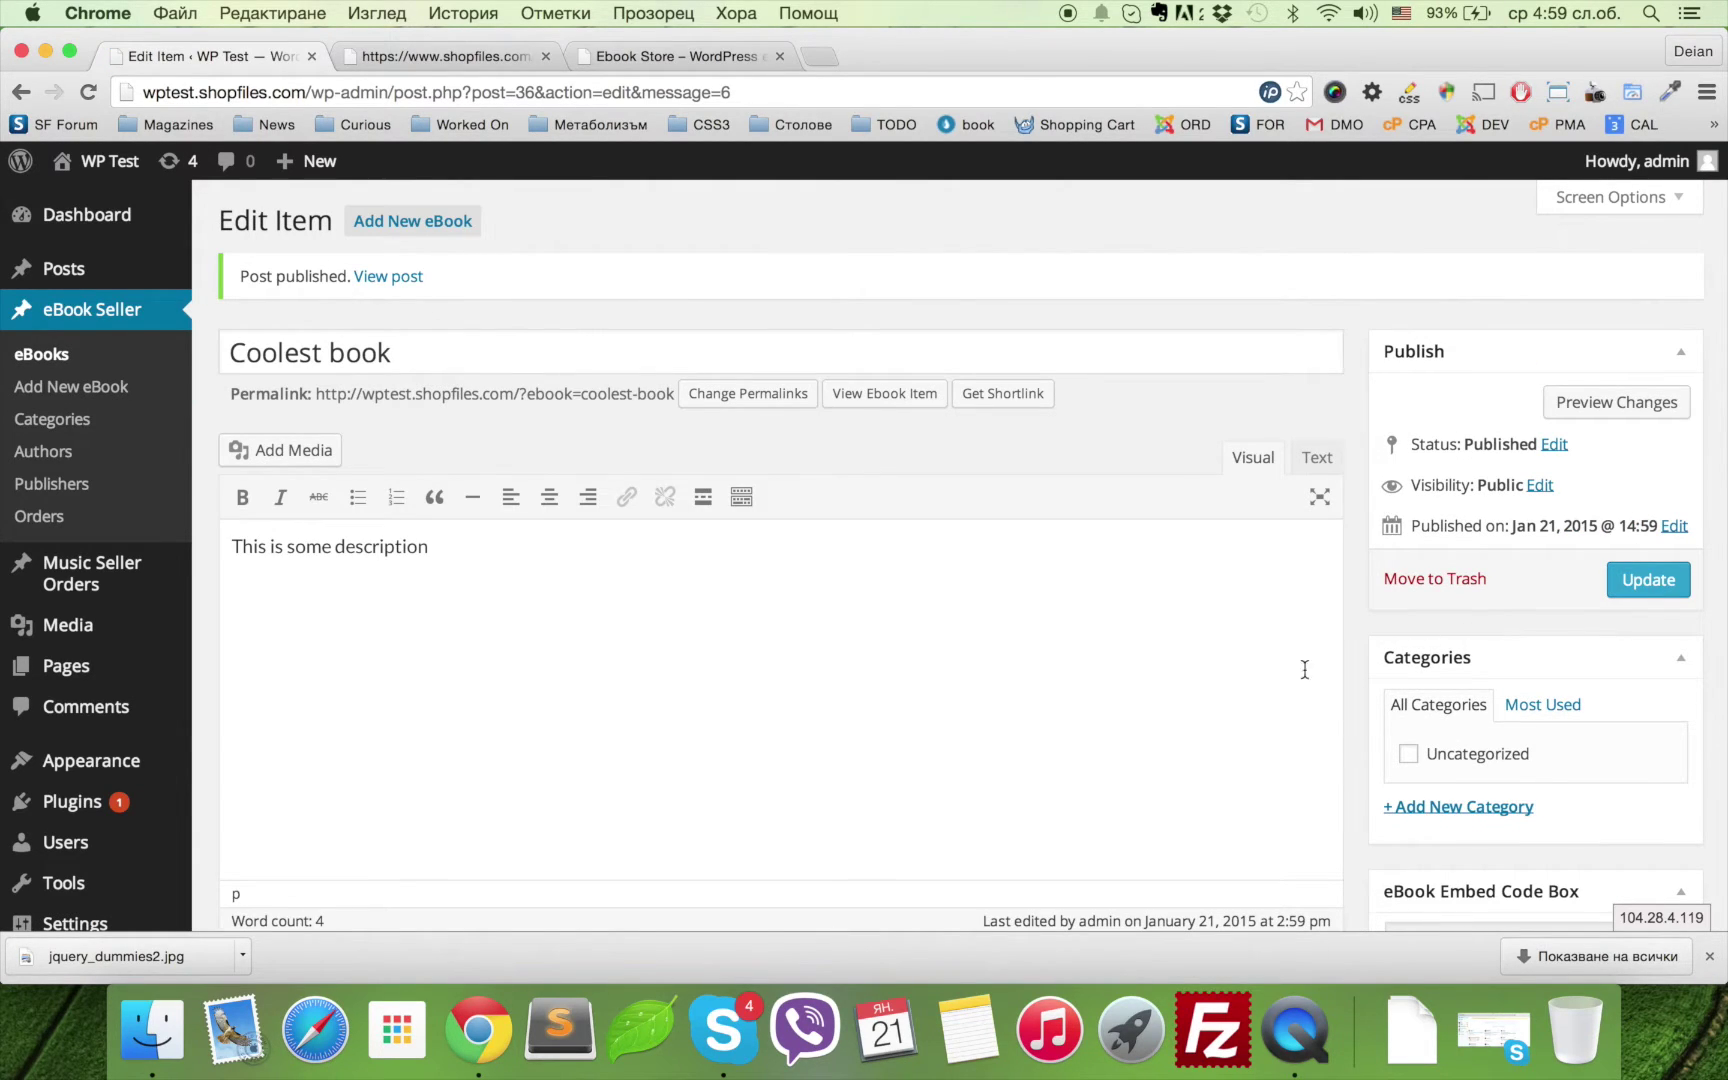
{"action": "scroll", "coordinate": [1222, 682], "scroll_direction": "down", "scroll_amount": 5}
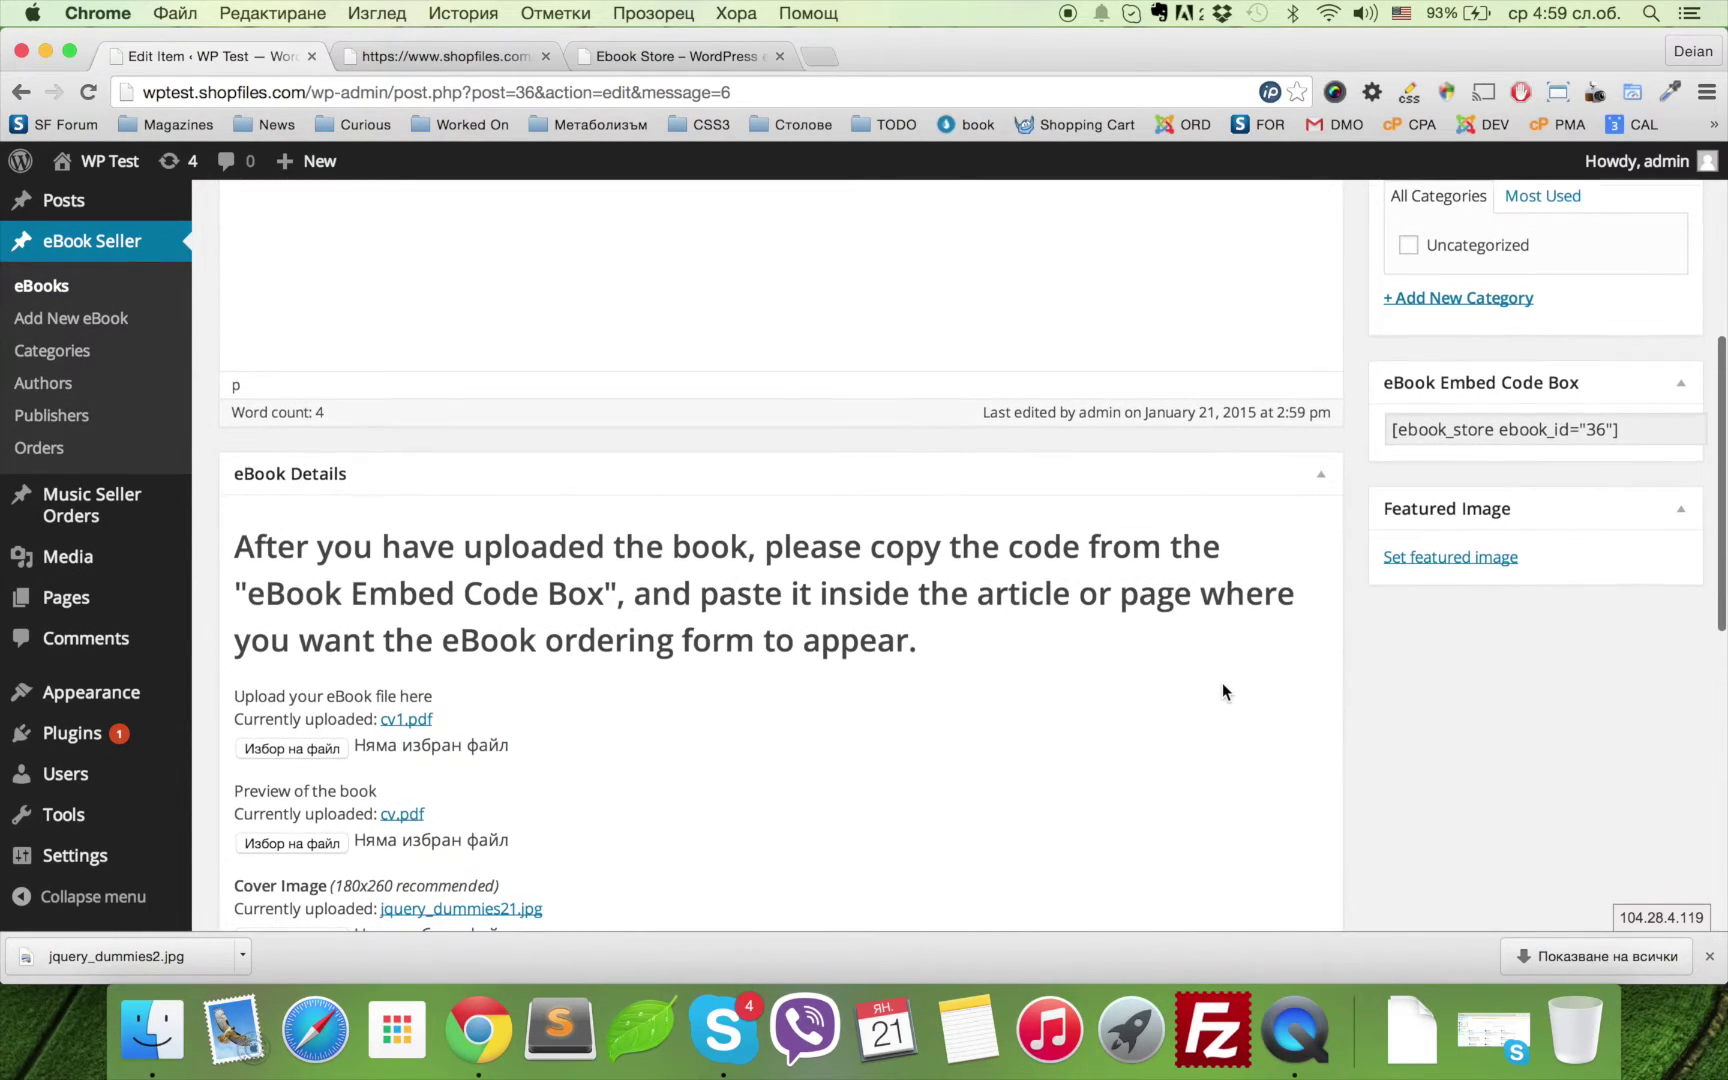
{"action": "left_click", "coordinate": [1444, 430]}
{"action": "key", "text": "super+c"}
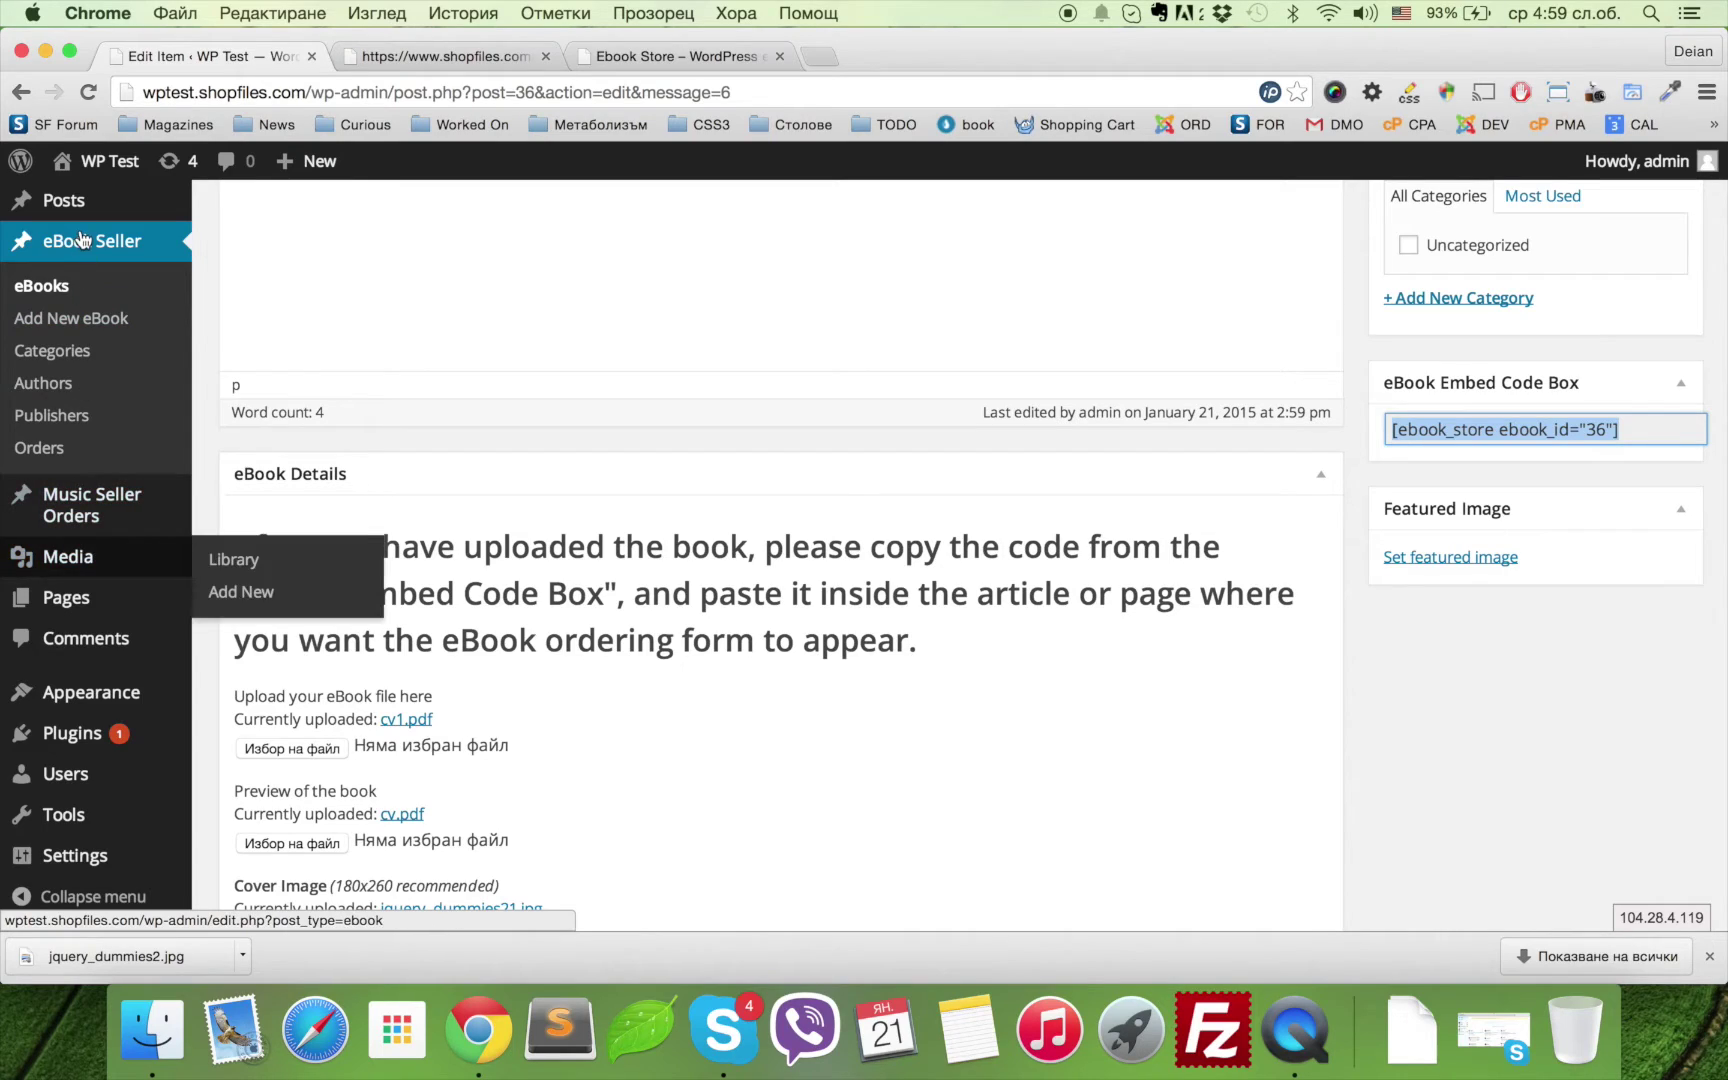
- Replace the Test 123 post's content with the pasted [ebook_store ebook_id="36"] shortcode and update the post
{"action": "left_click", "coordinate": [76, 202]}
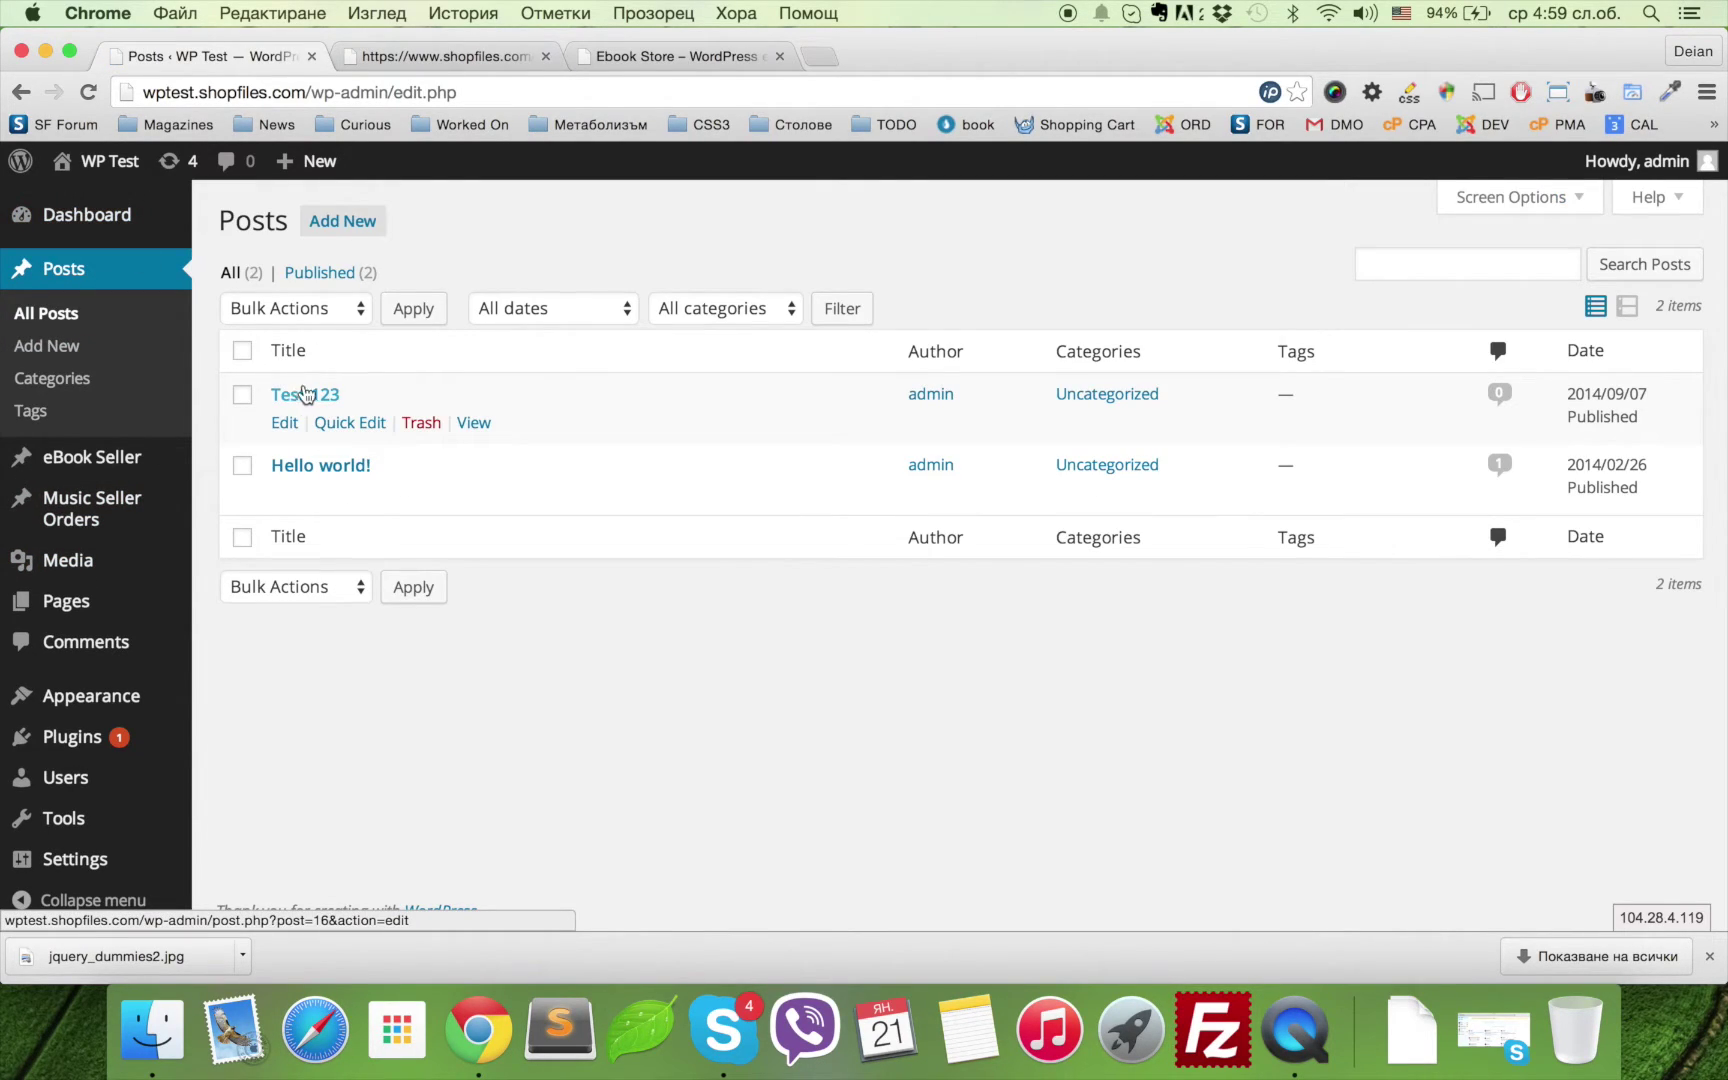
{"action": "left_click", "coordinate": [322, 396]}
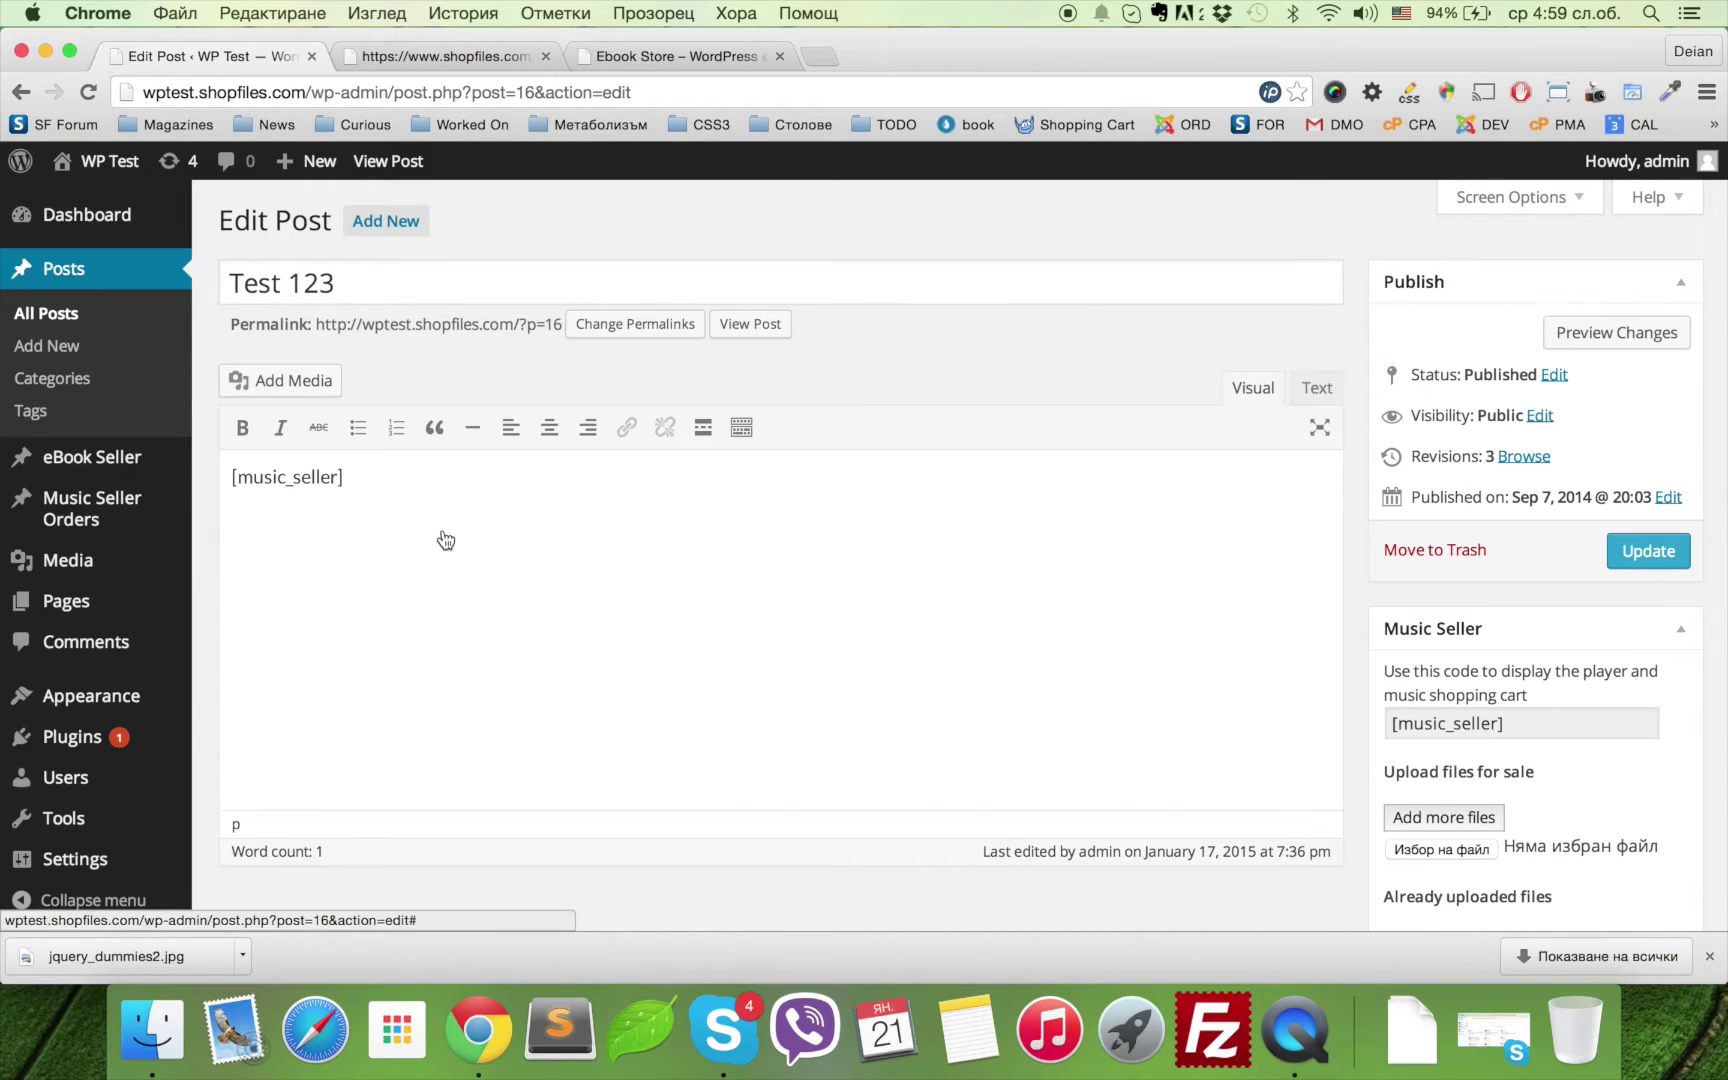
{"action": "key", "text": "super+a"}
{"action": "key", "text": "super+v"}
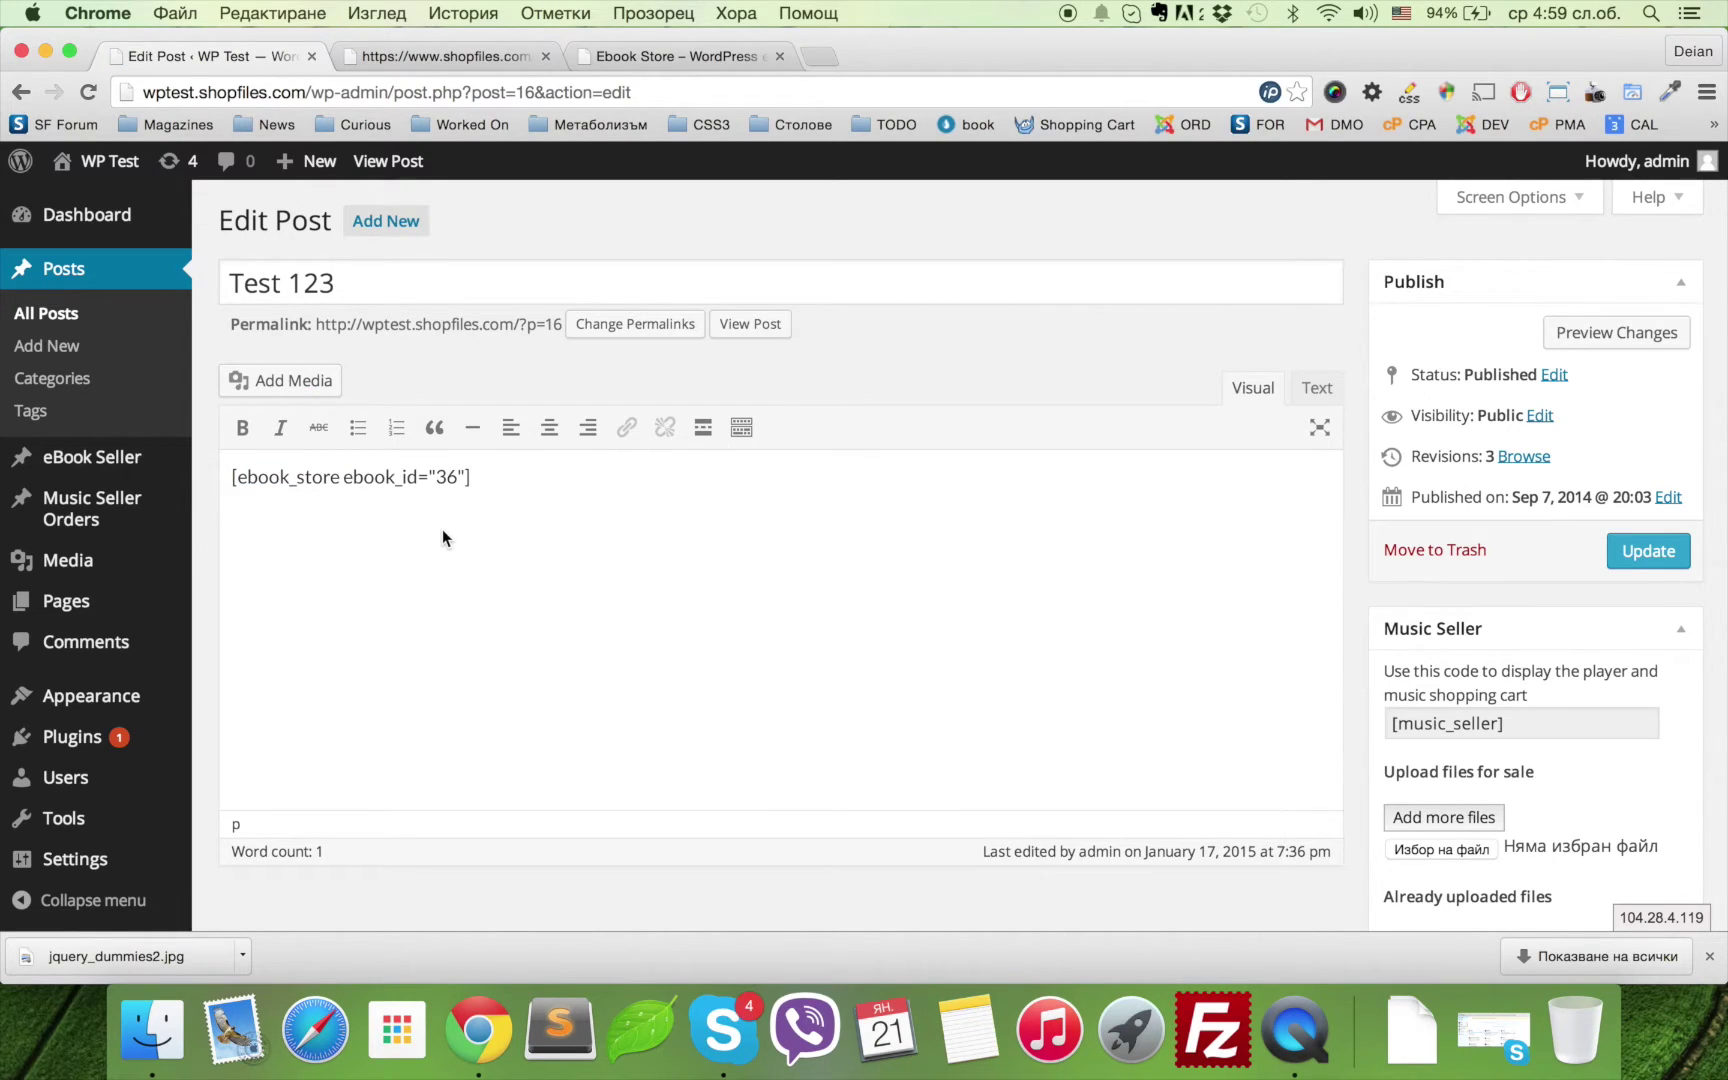
{"action": "left_click", "coordinate": [1652, 552]}
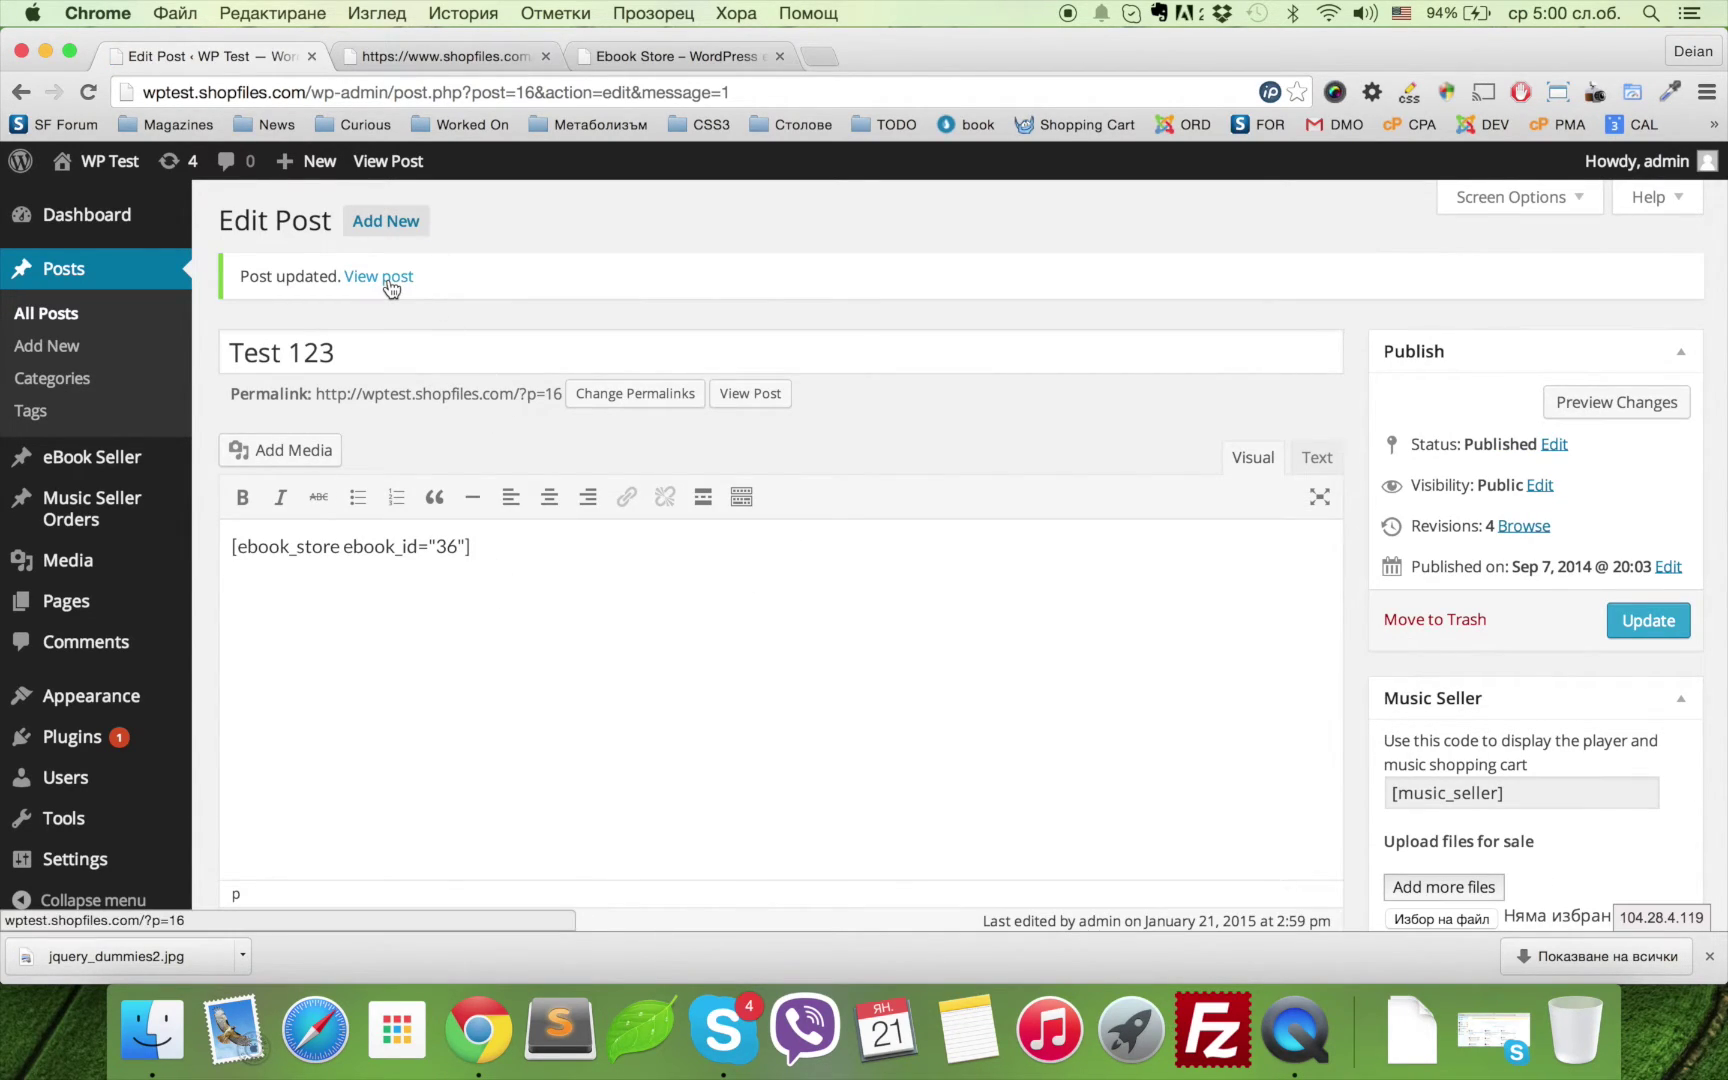
- View the Test 123 post on the site and check Coolest book's details popup
{"action": "left_click", "coordinate": [390, 284]}
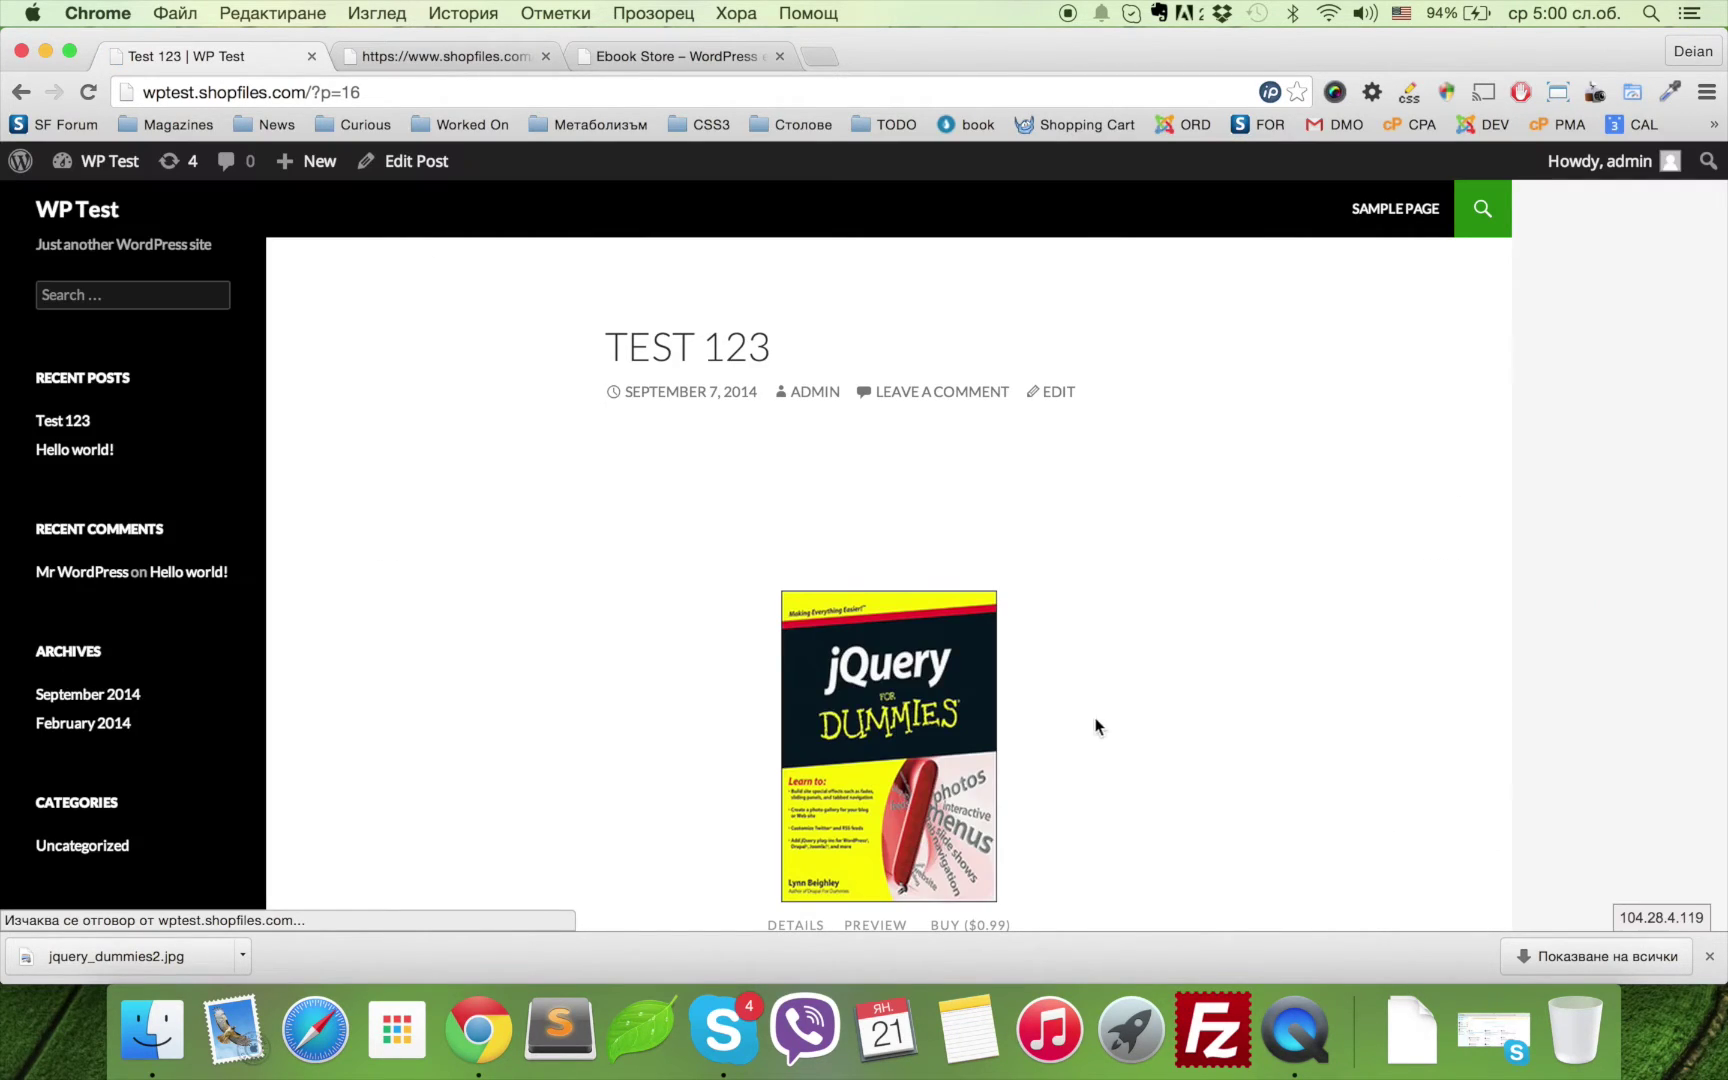
{"action": "scroll", "coordinate": [1100, 750], "scroll_direction": "down", "scroll_amount": 5}
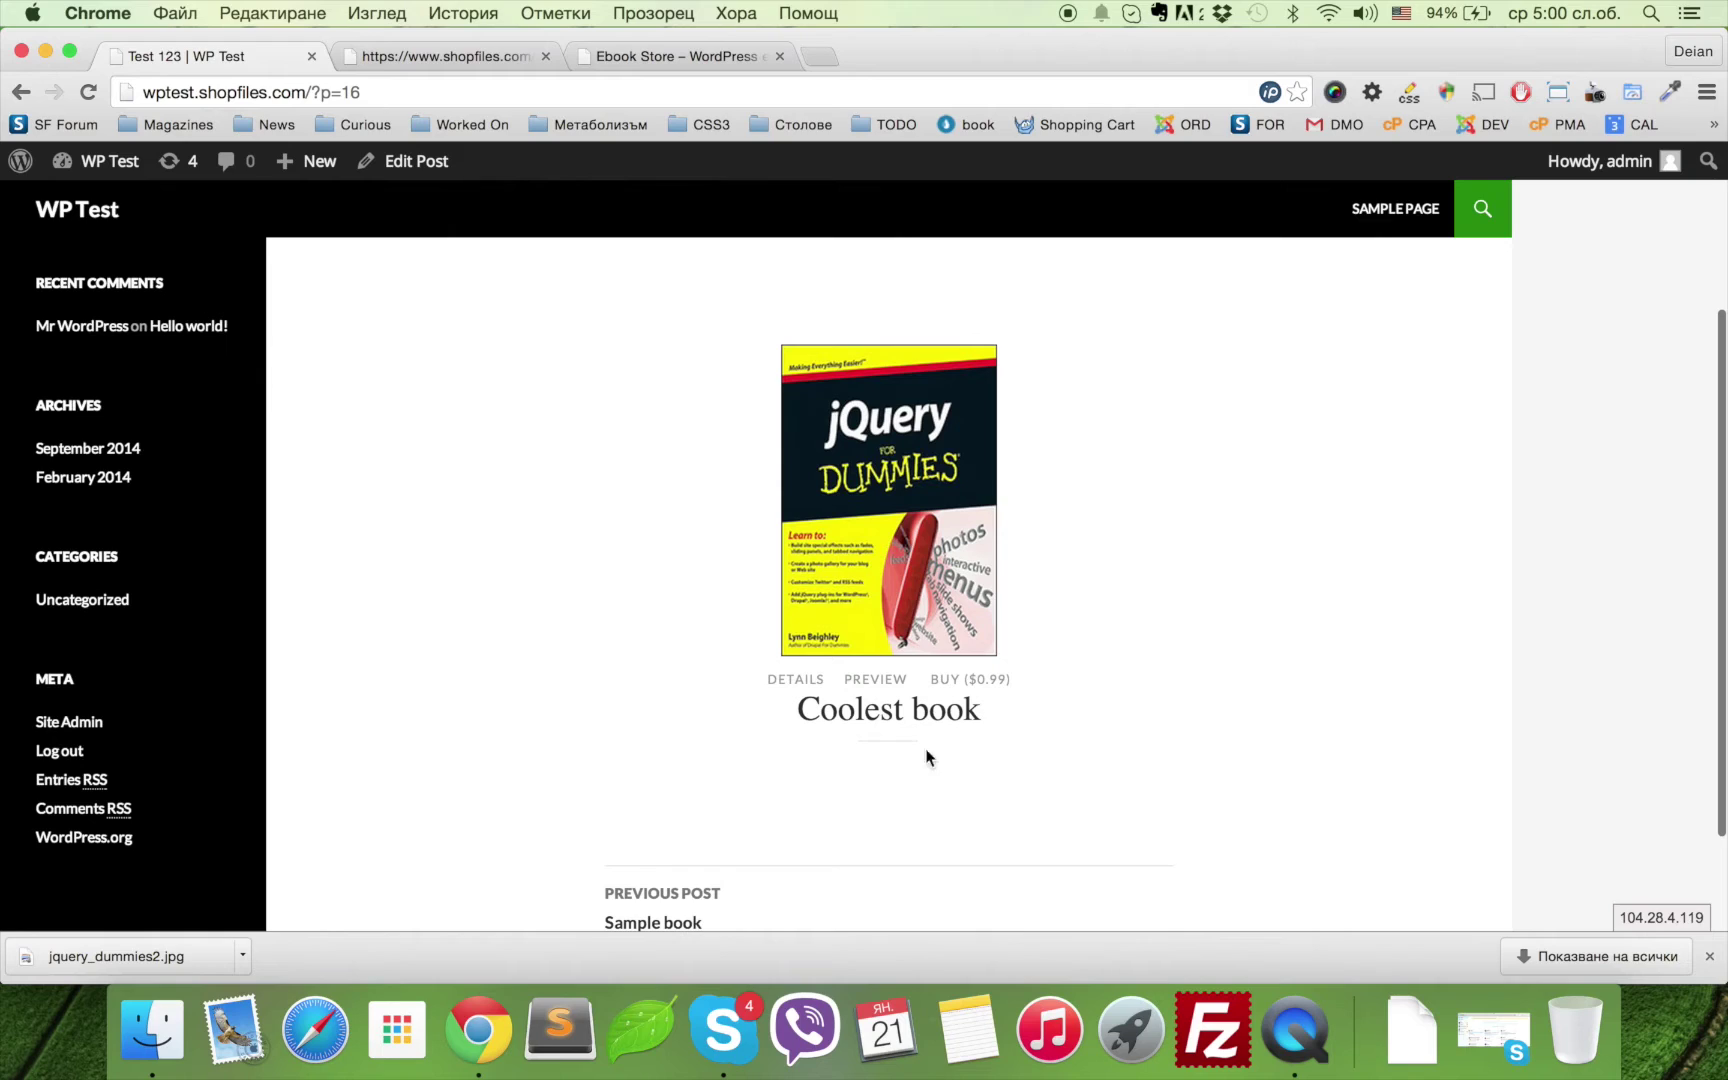
{"action": "left_click", "coordinate": [800, 690]}
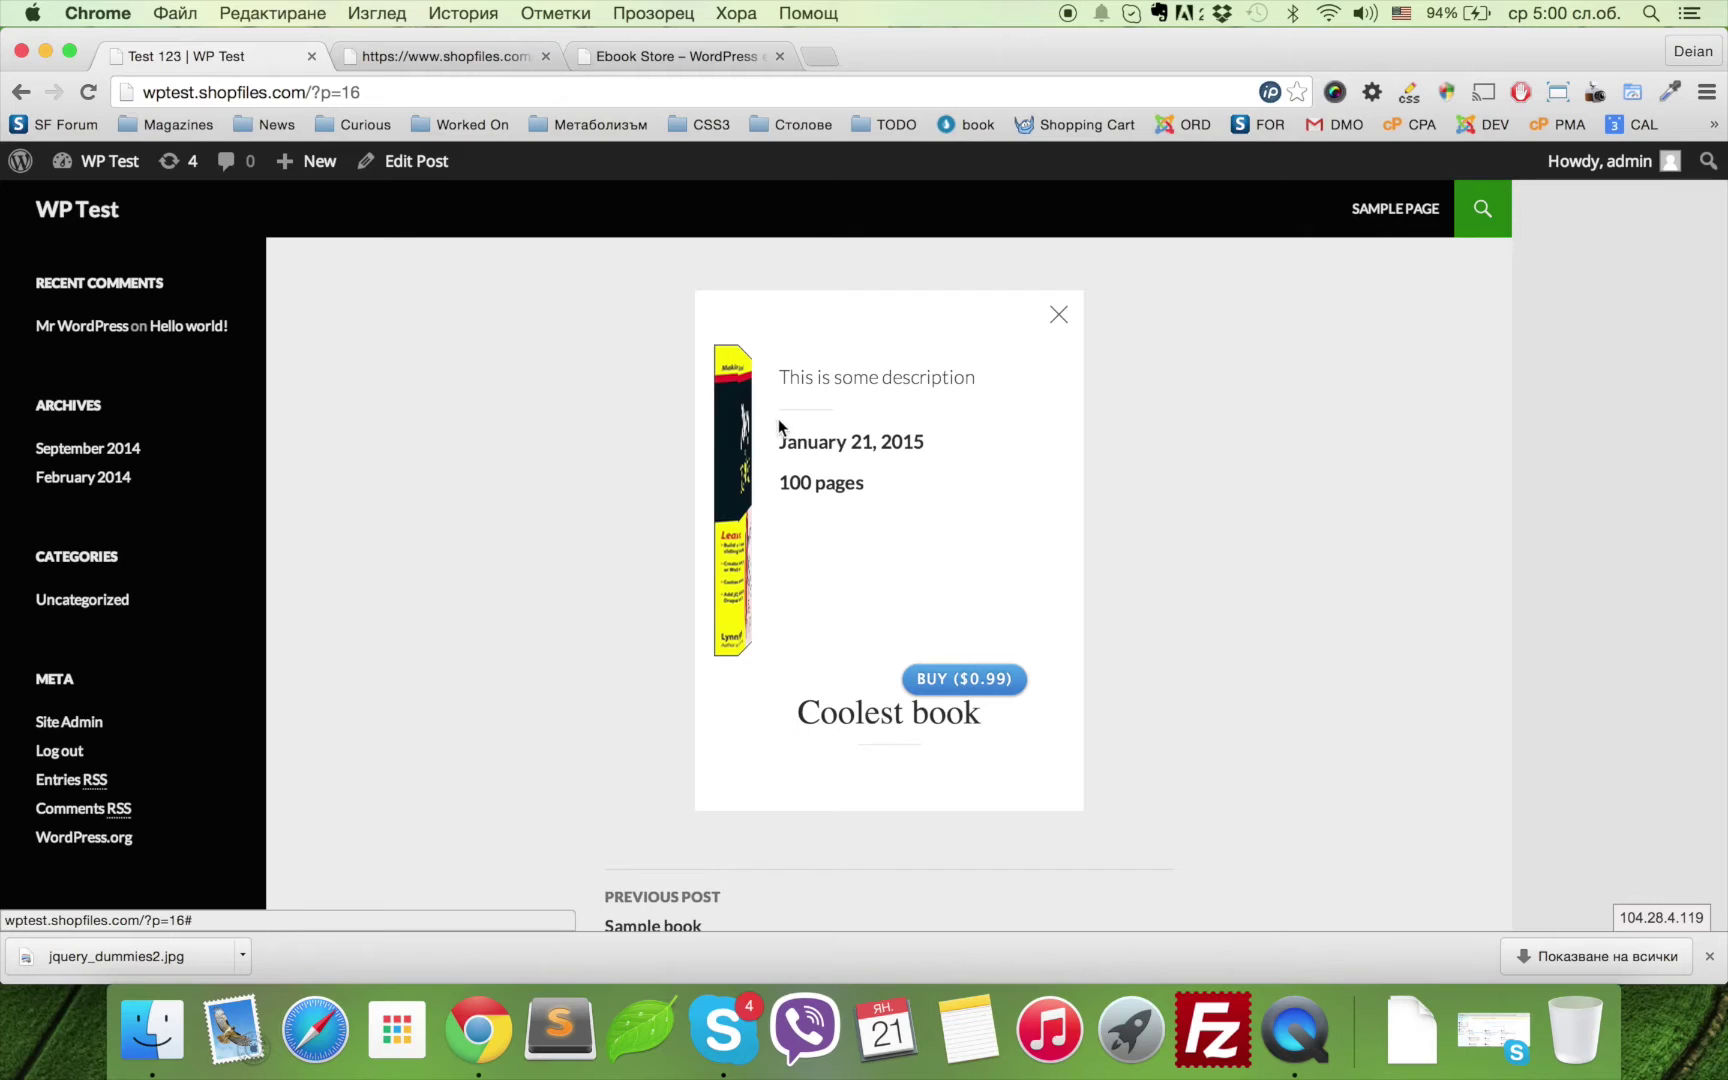
{"action": "left_click", "coordinate": [1057, 322]}
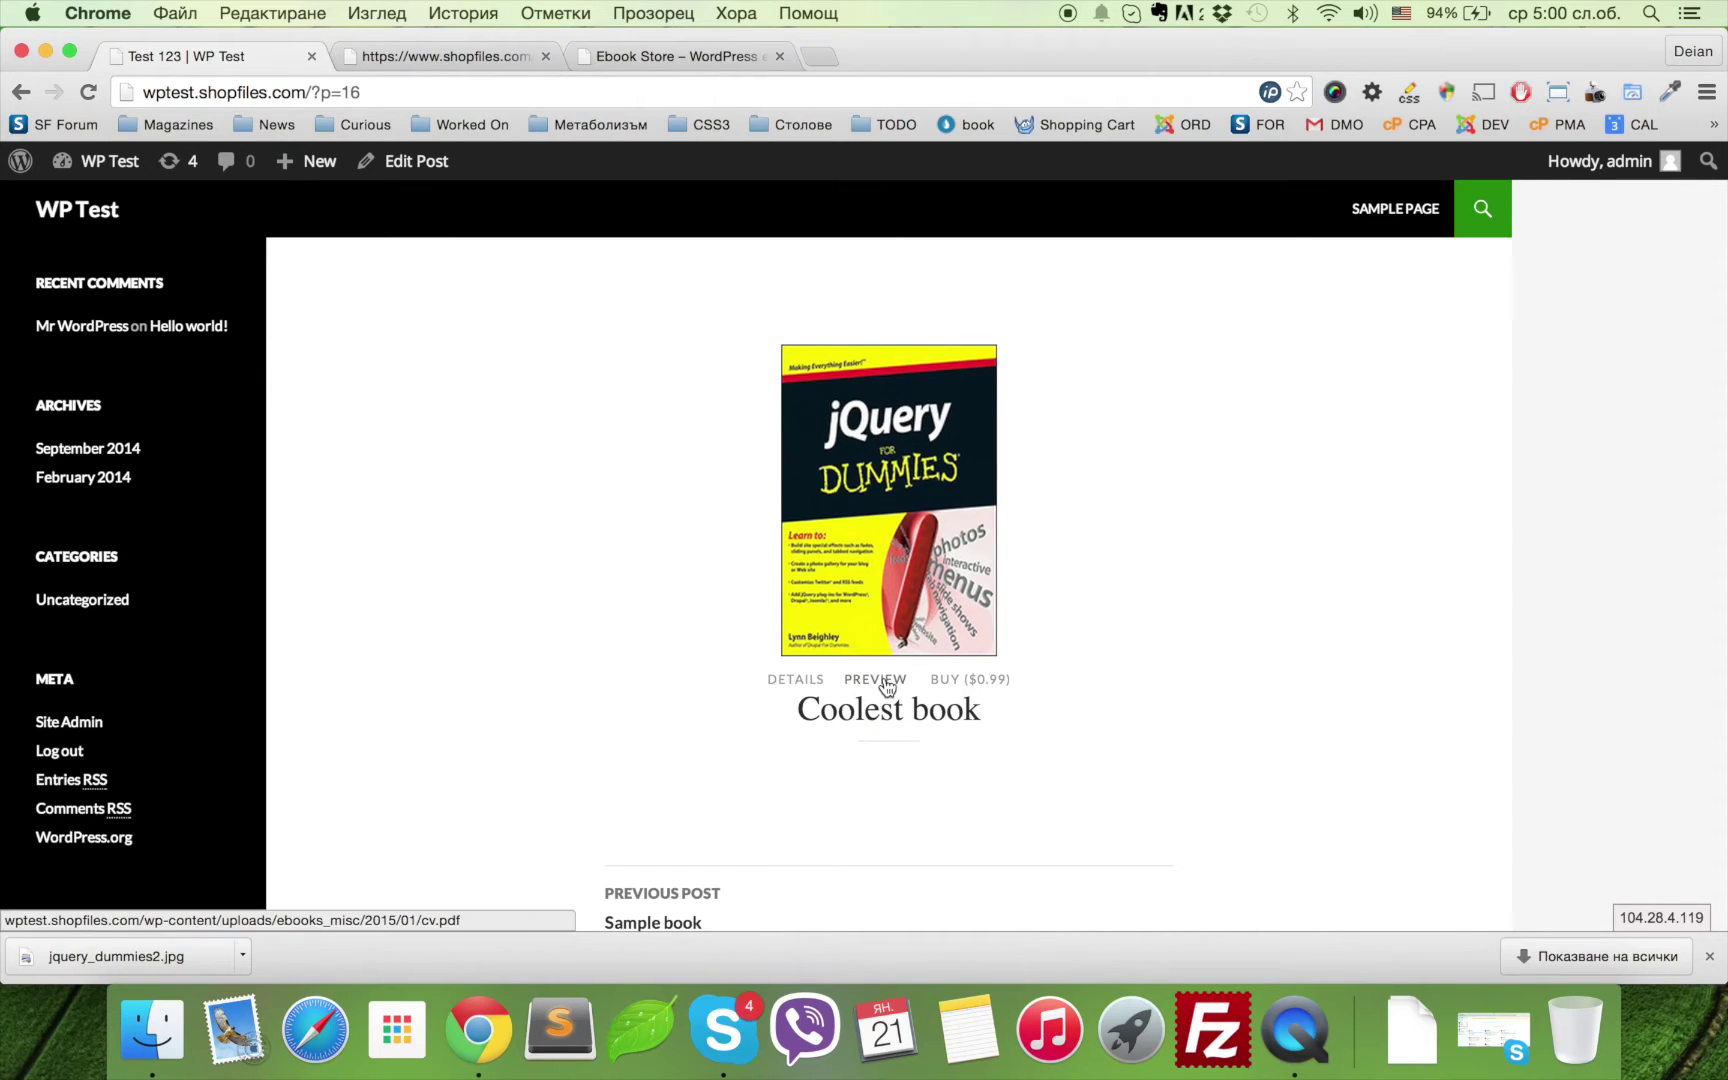
- Look through the sample PDF preview, close it, and start the $0.99 purchase
{"action": "left_click", "coordinate": [884, 680]}
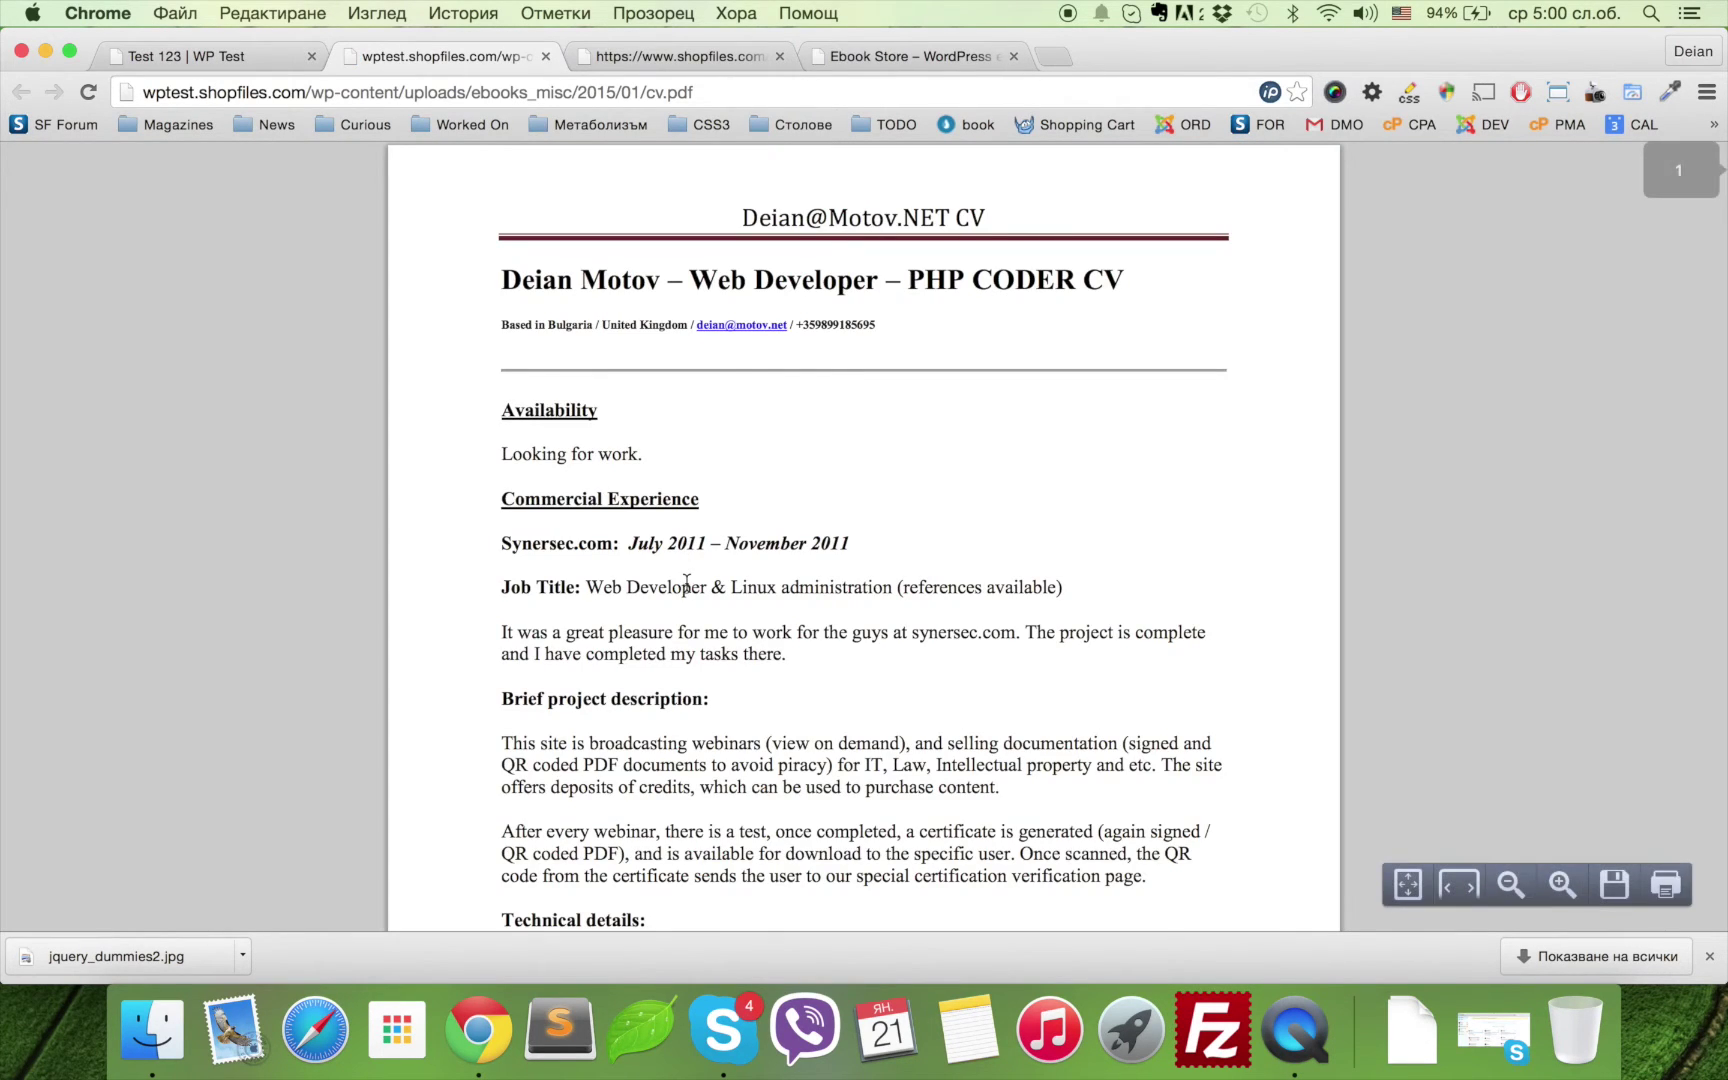
{"action": "scroll", "coordinate": [790, 579], "scroll_direction": "down", "scroll_amount": 10}
{"action": "scroll", "coordinate": [687, 586], "scroll_direction": "up", "scroll_amount": 10}
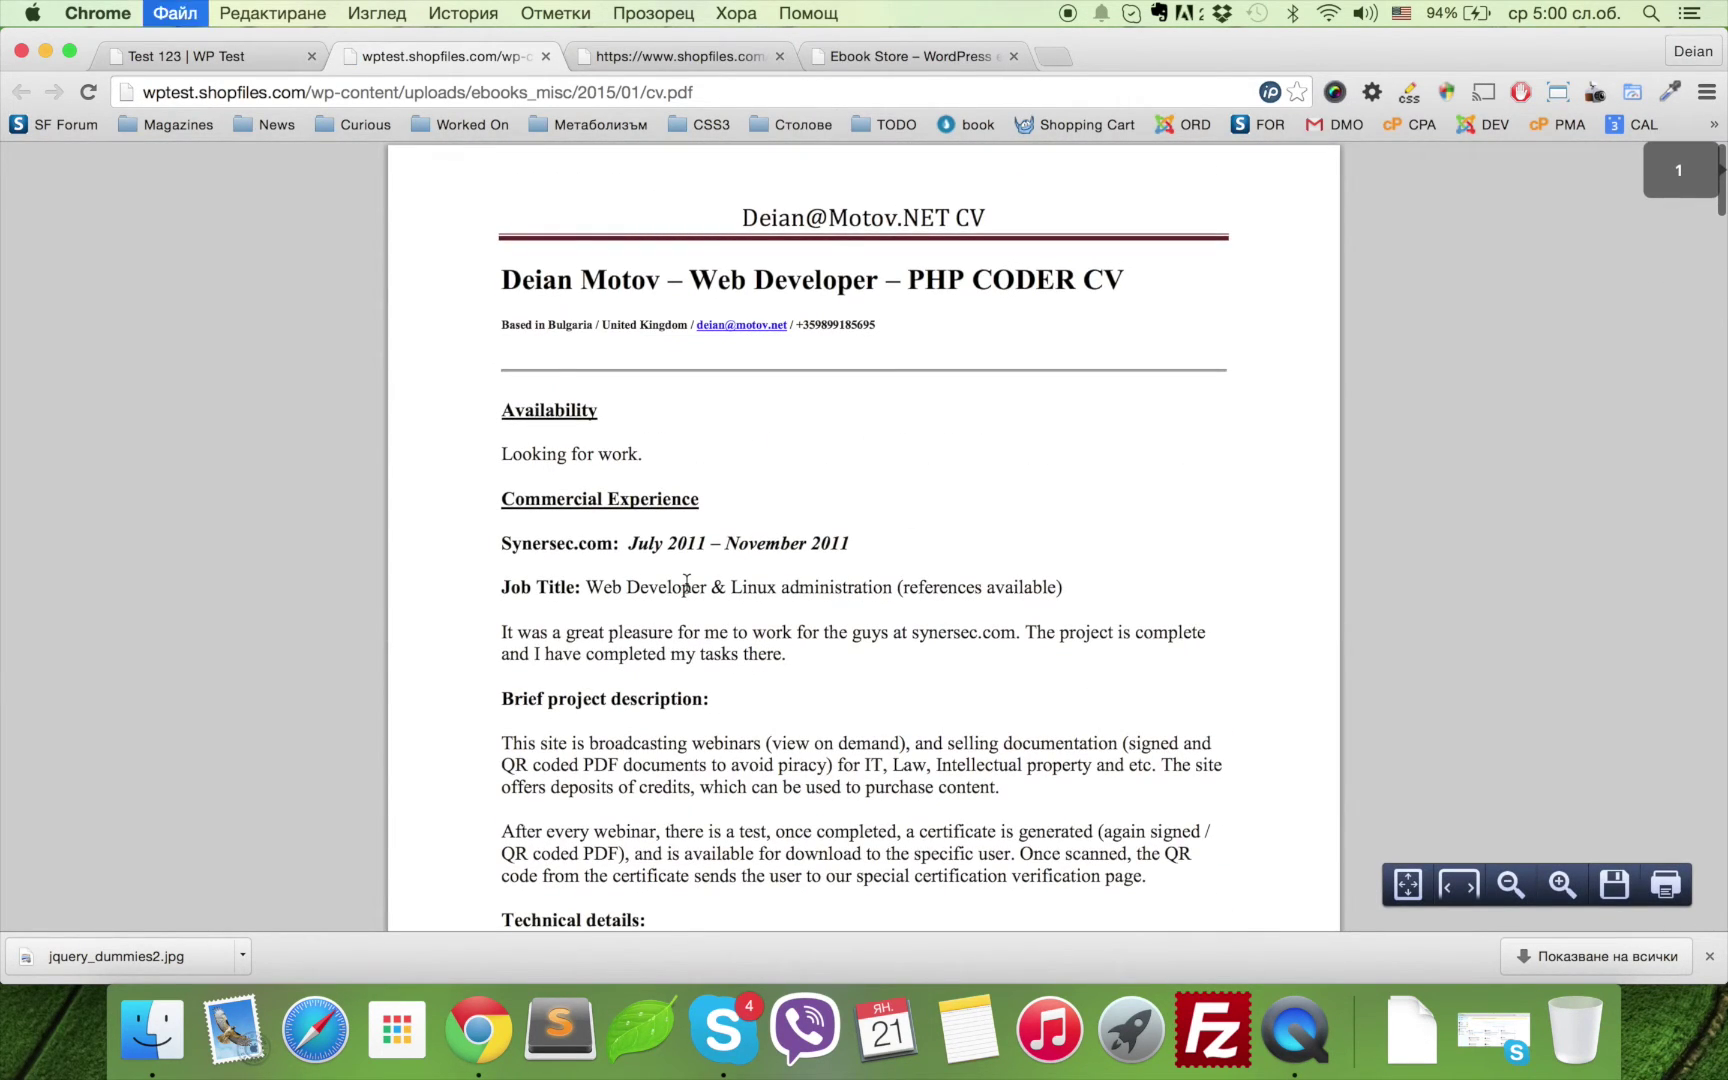
{"action": "key", "text": "super+w"}
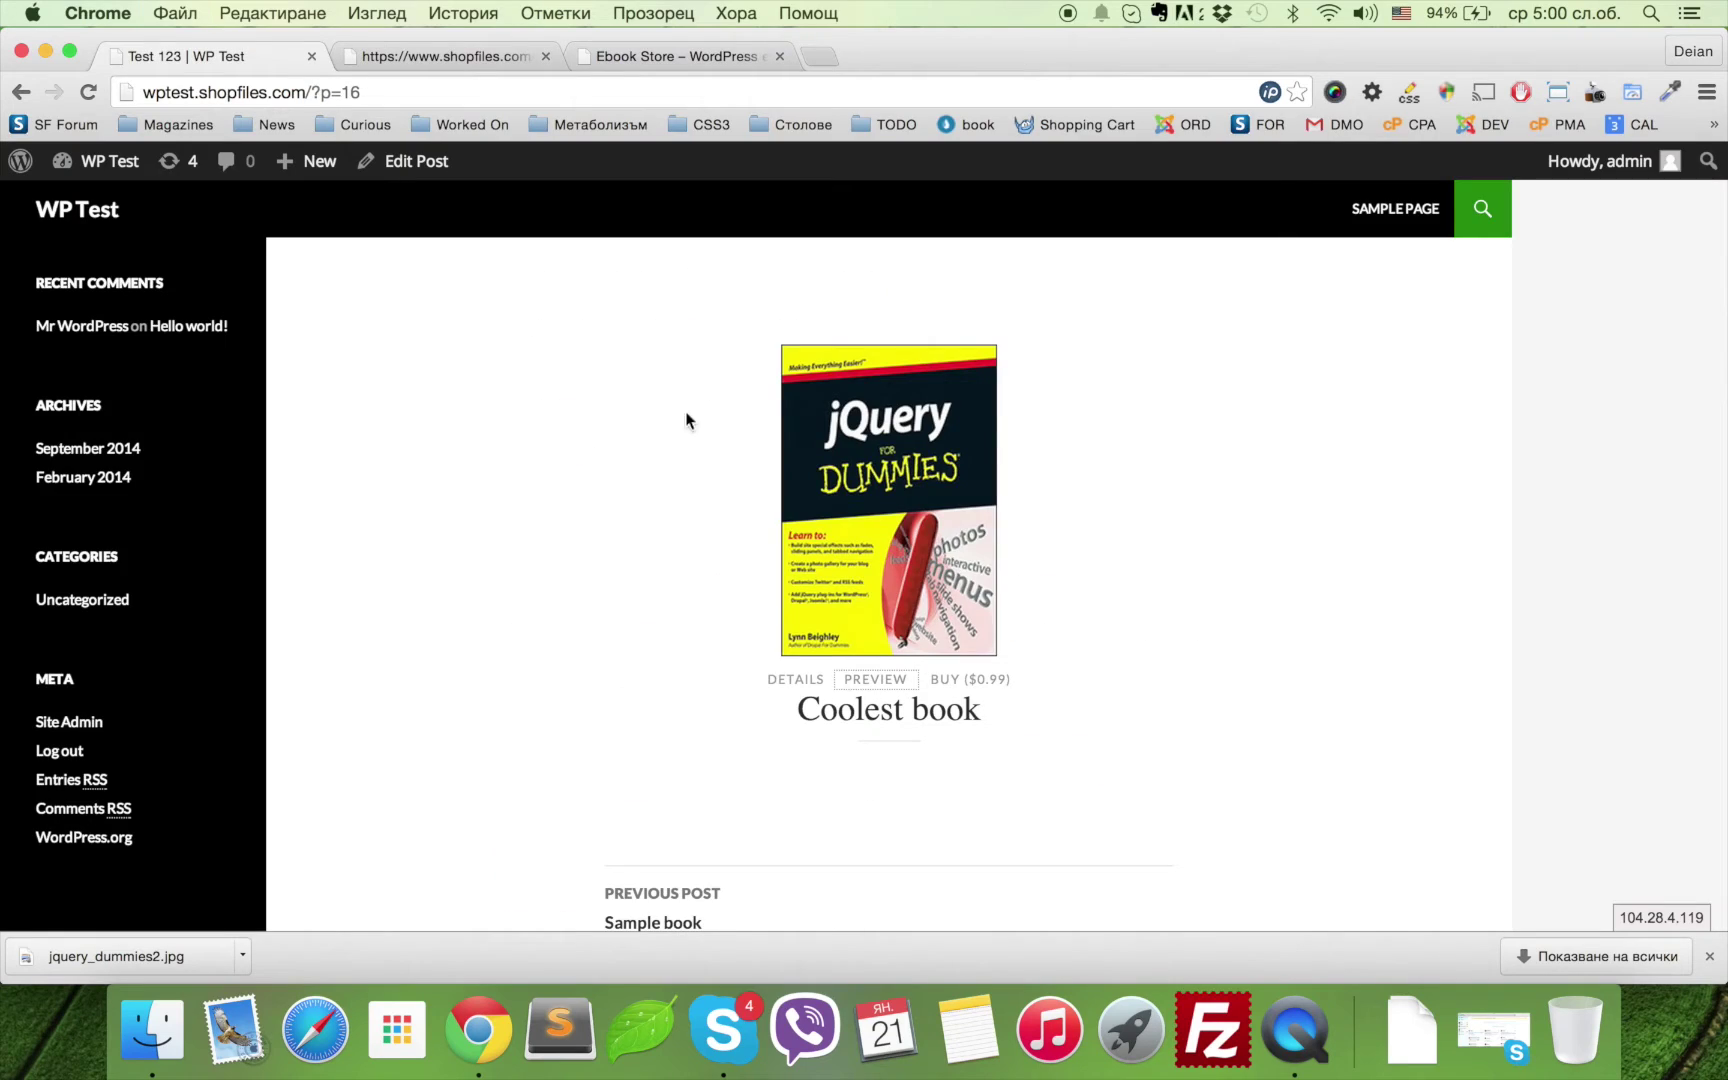
{"action": "left_click", "coordinate": [987, 694]}
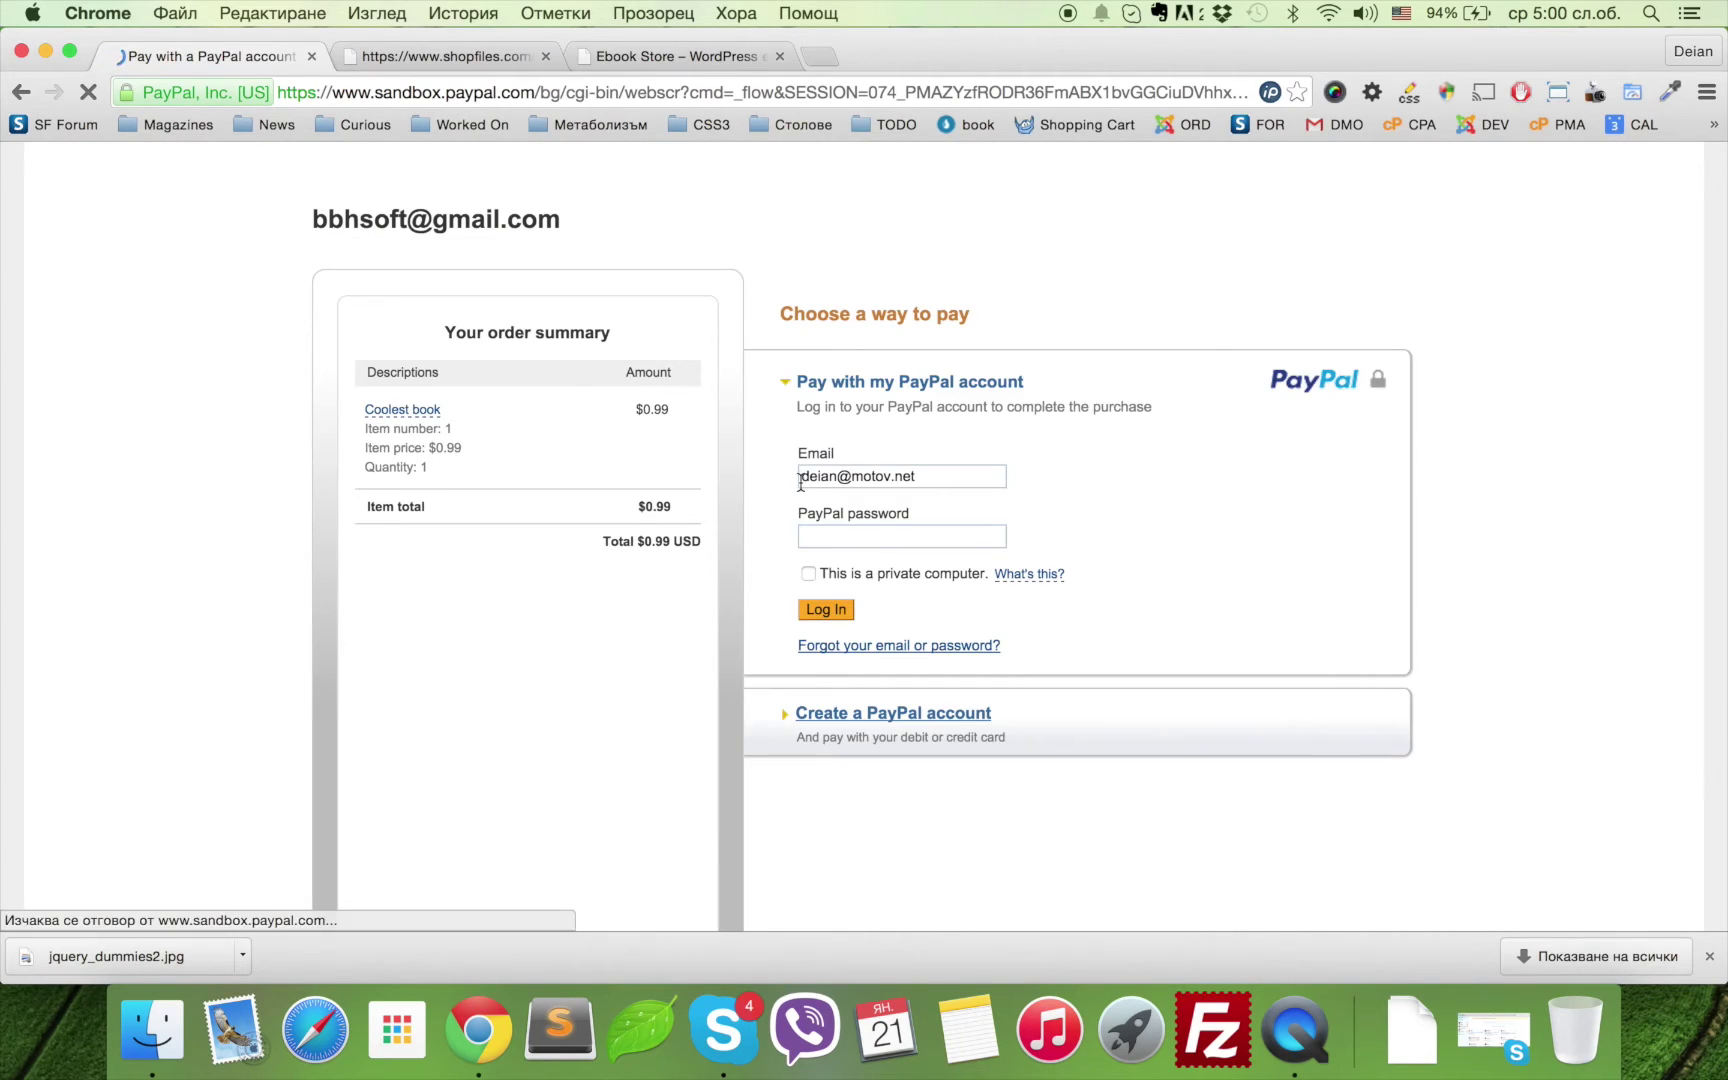
- Log in to PayPal Sandbox with the test buyer's account password
{"action": "left_click", "coordinate": [877, 538]}
{"action": "type", "text": "***"}
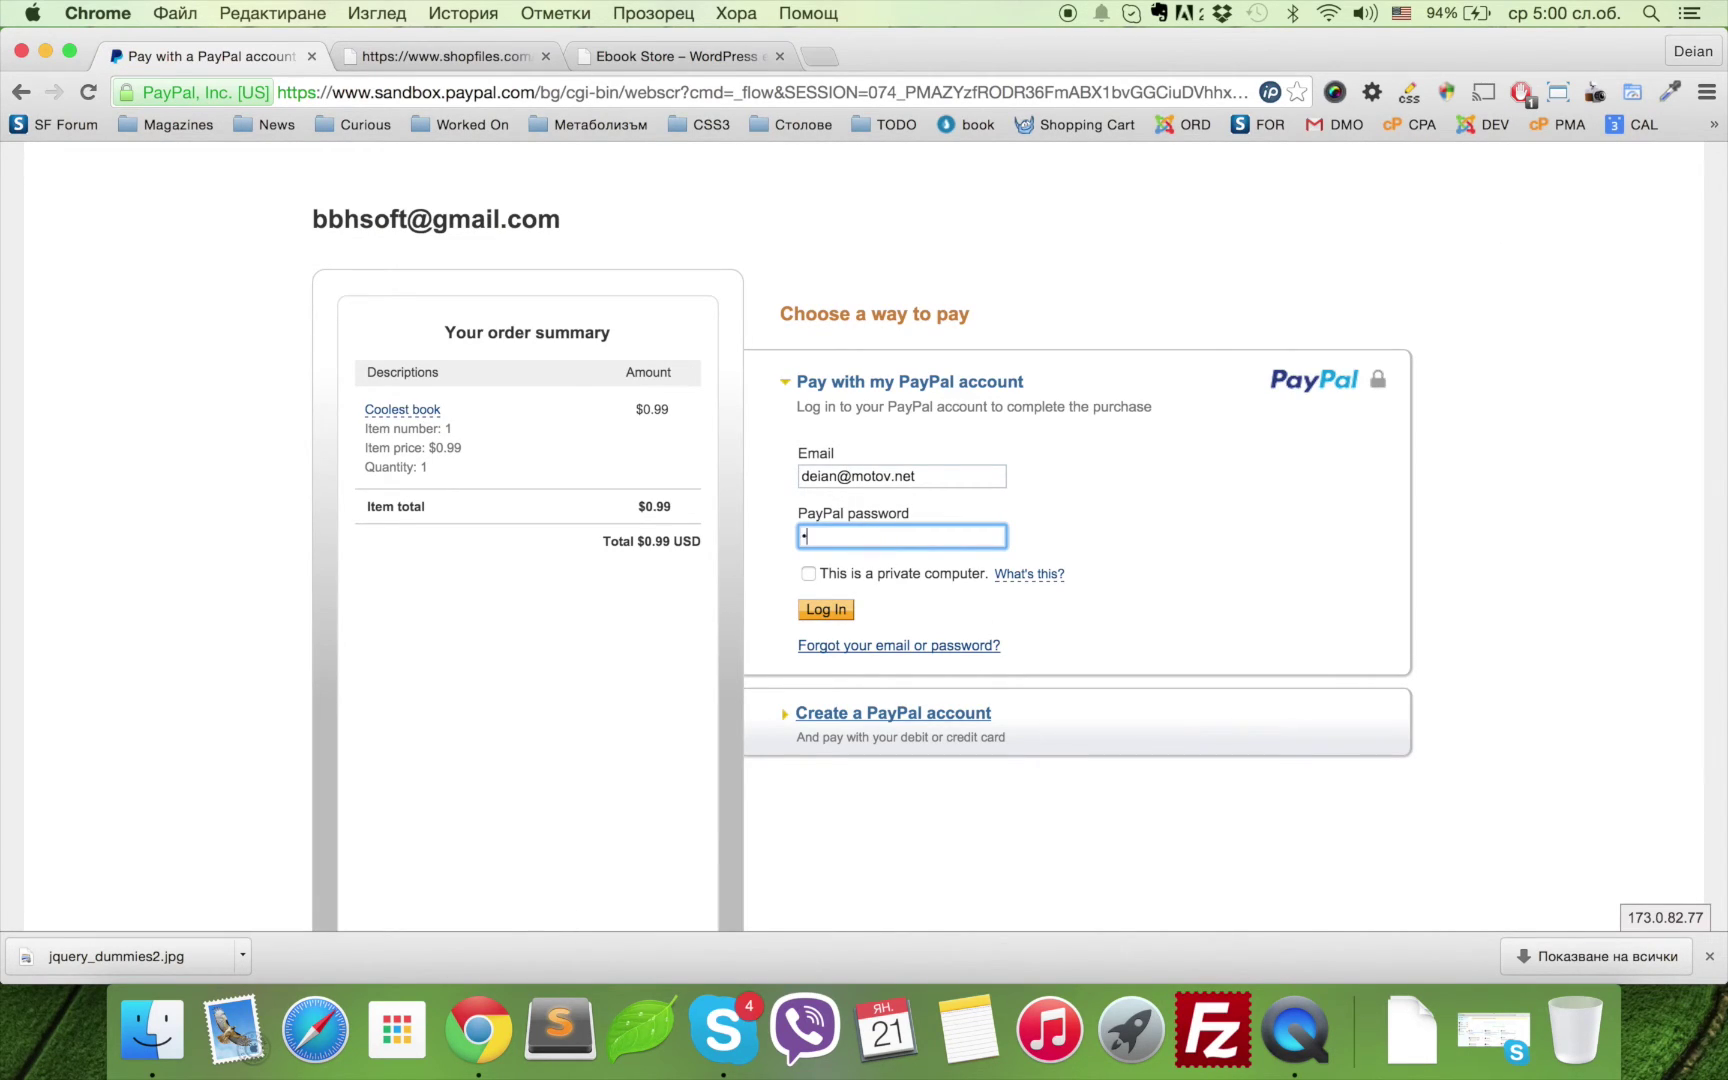
{"action": "key", "text": "BackSpace"}
{"action": "key", "text": "BackSpace"}
{"action": "key", "text": "Return"}
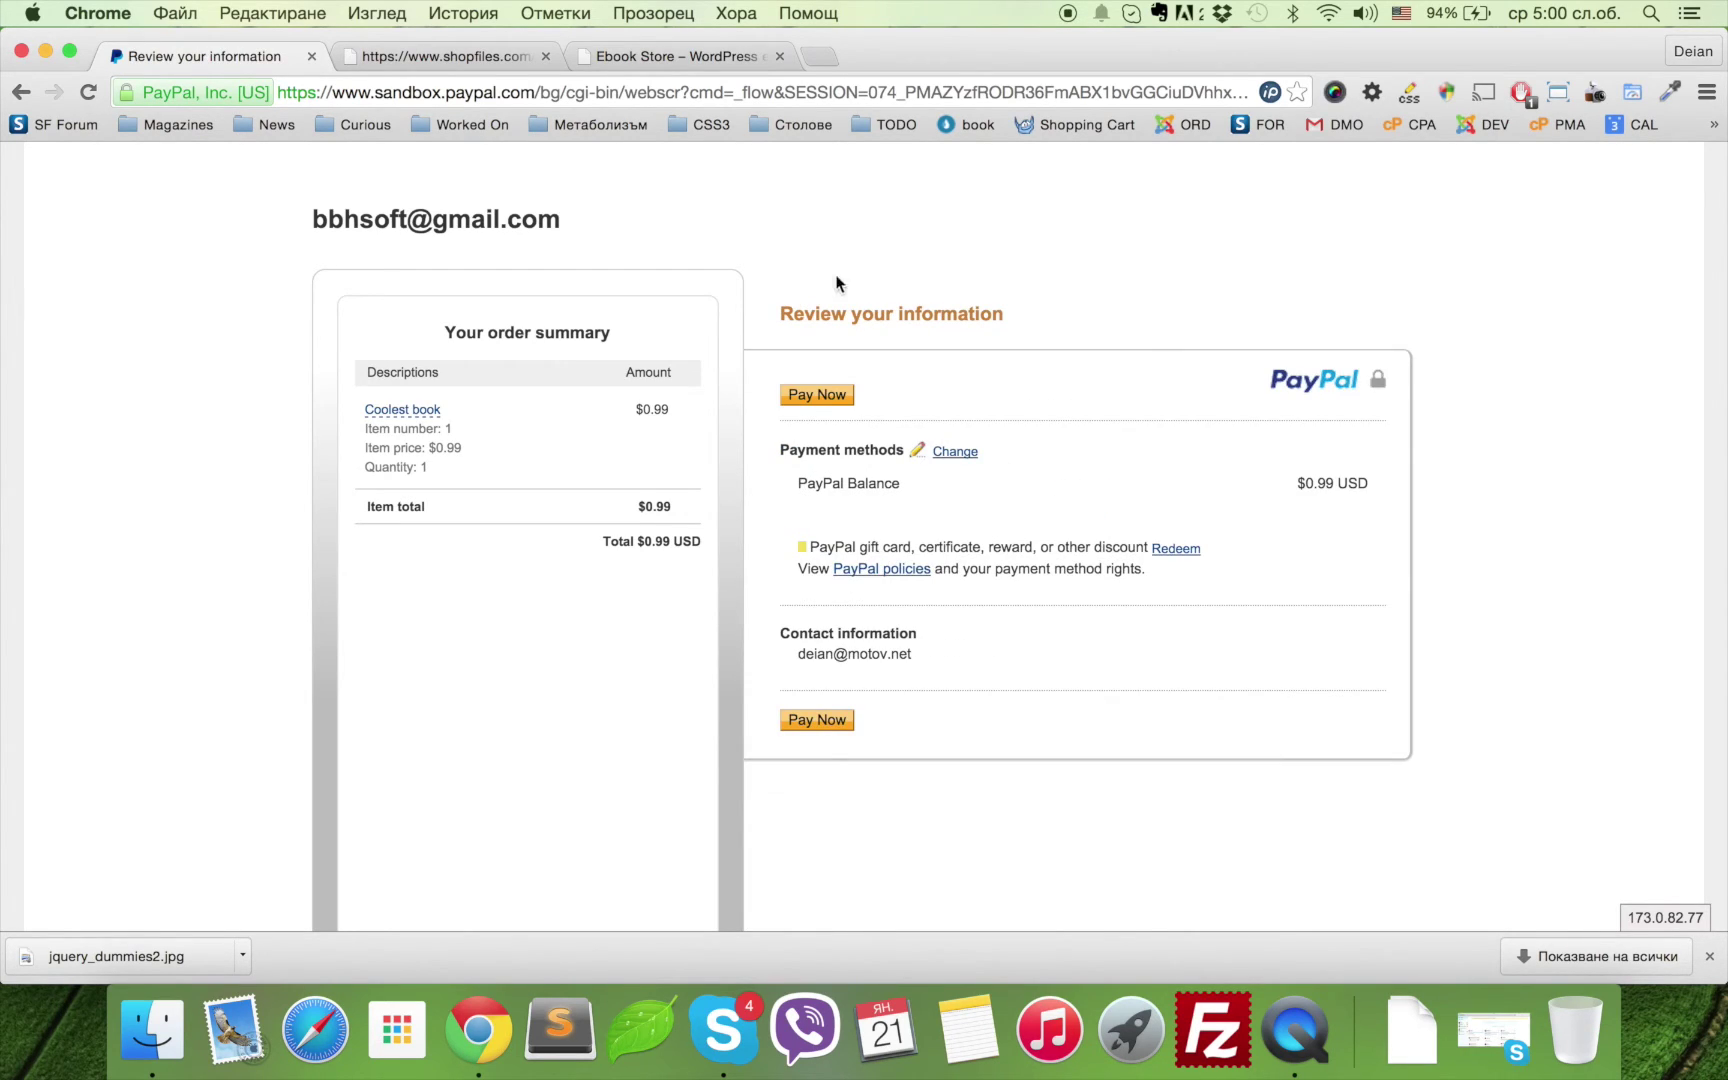
- Pay $0.99 for Coolest book and continue to the shop's download page
{"action": "left_click", "coordinate": [806, 392]}
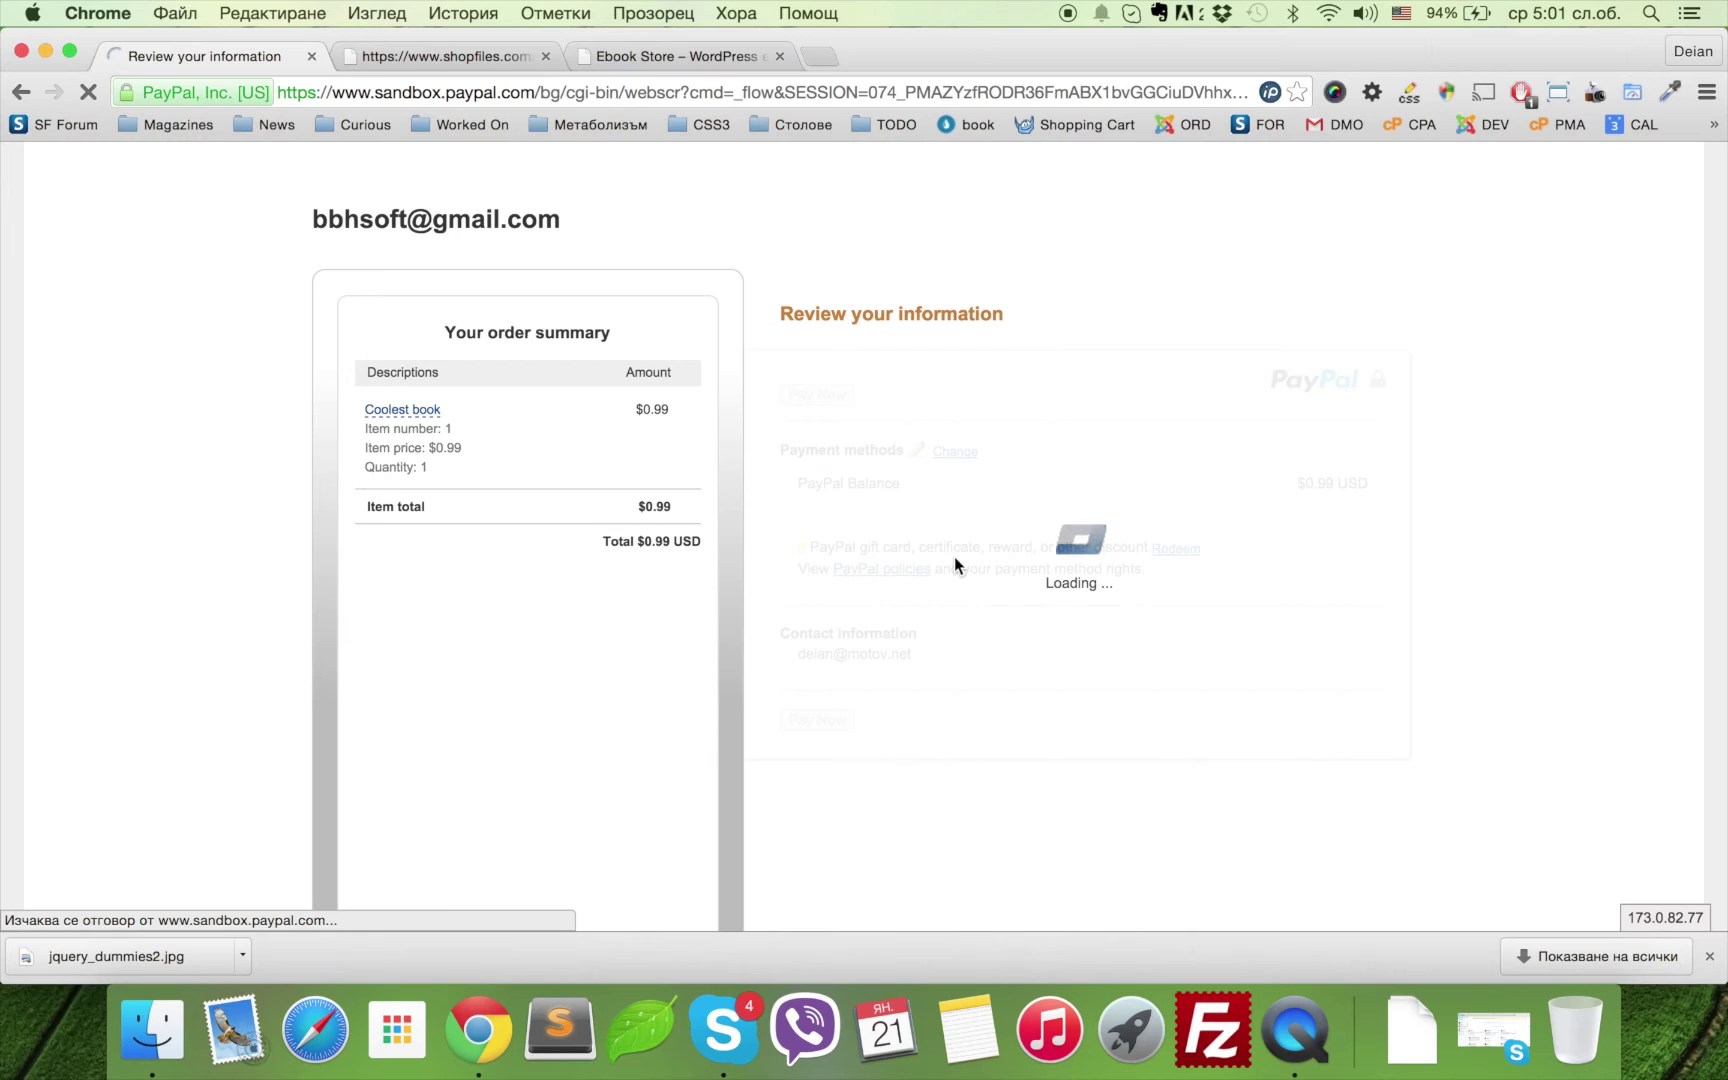
{"action": "left_click", "coordinate": [957, 525]}
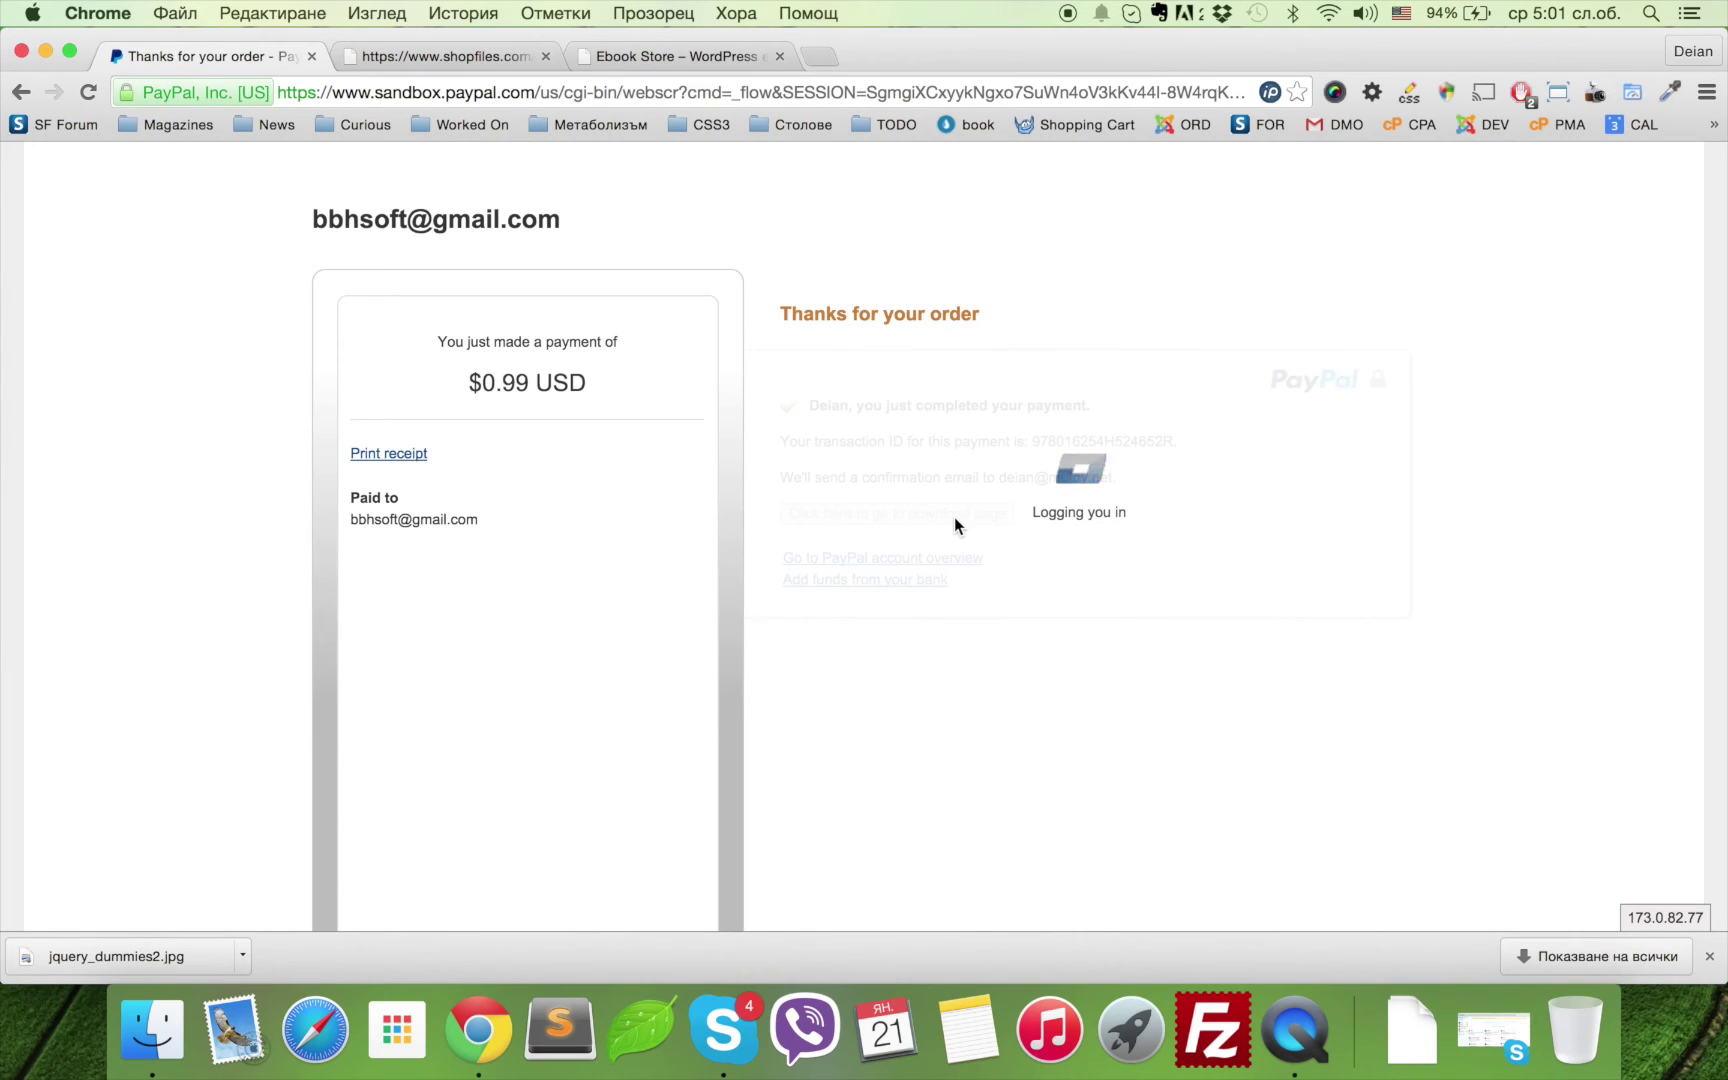
{"action": "left_click", "coordinate": [1708, 957]}
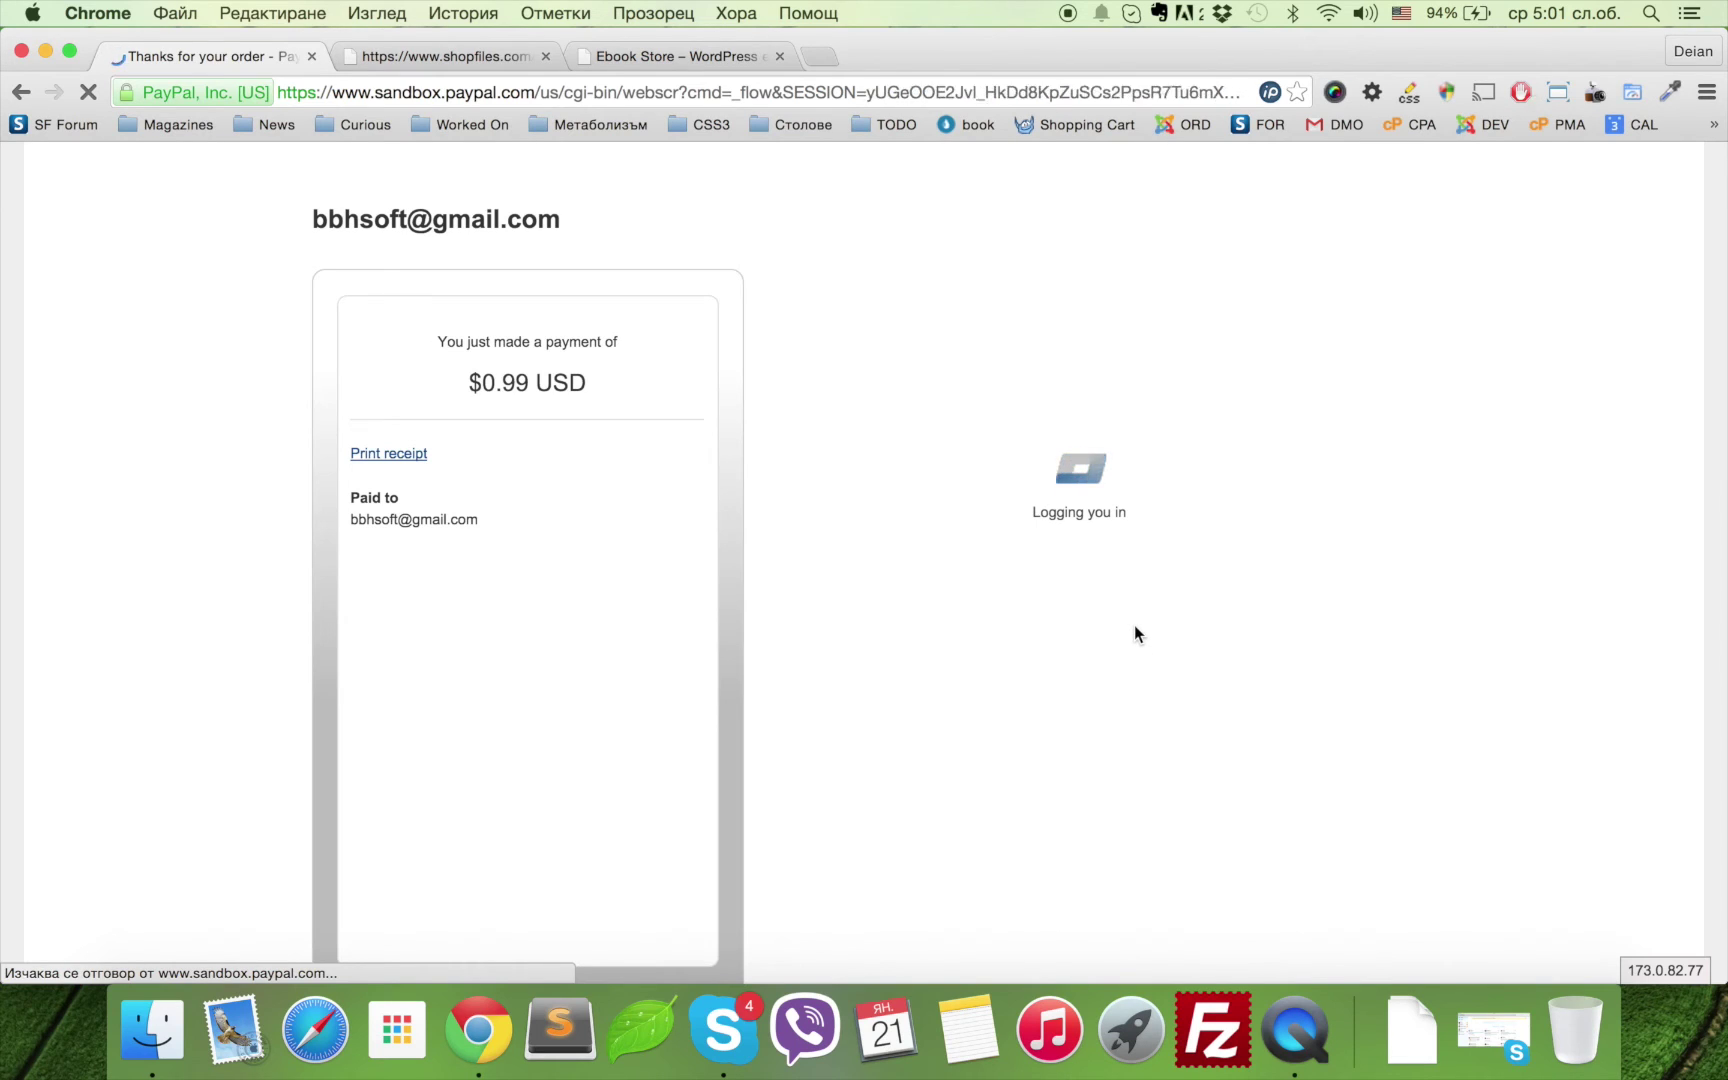
- Copy the PDF password from the order details, then download Coolest book as cv1.pdf
{"action": "left_click", "coordinate": [662, 386]}
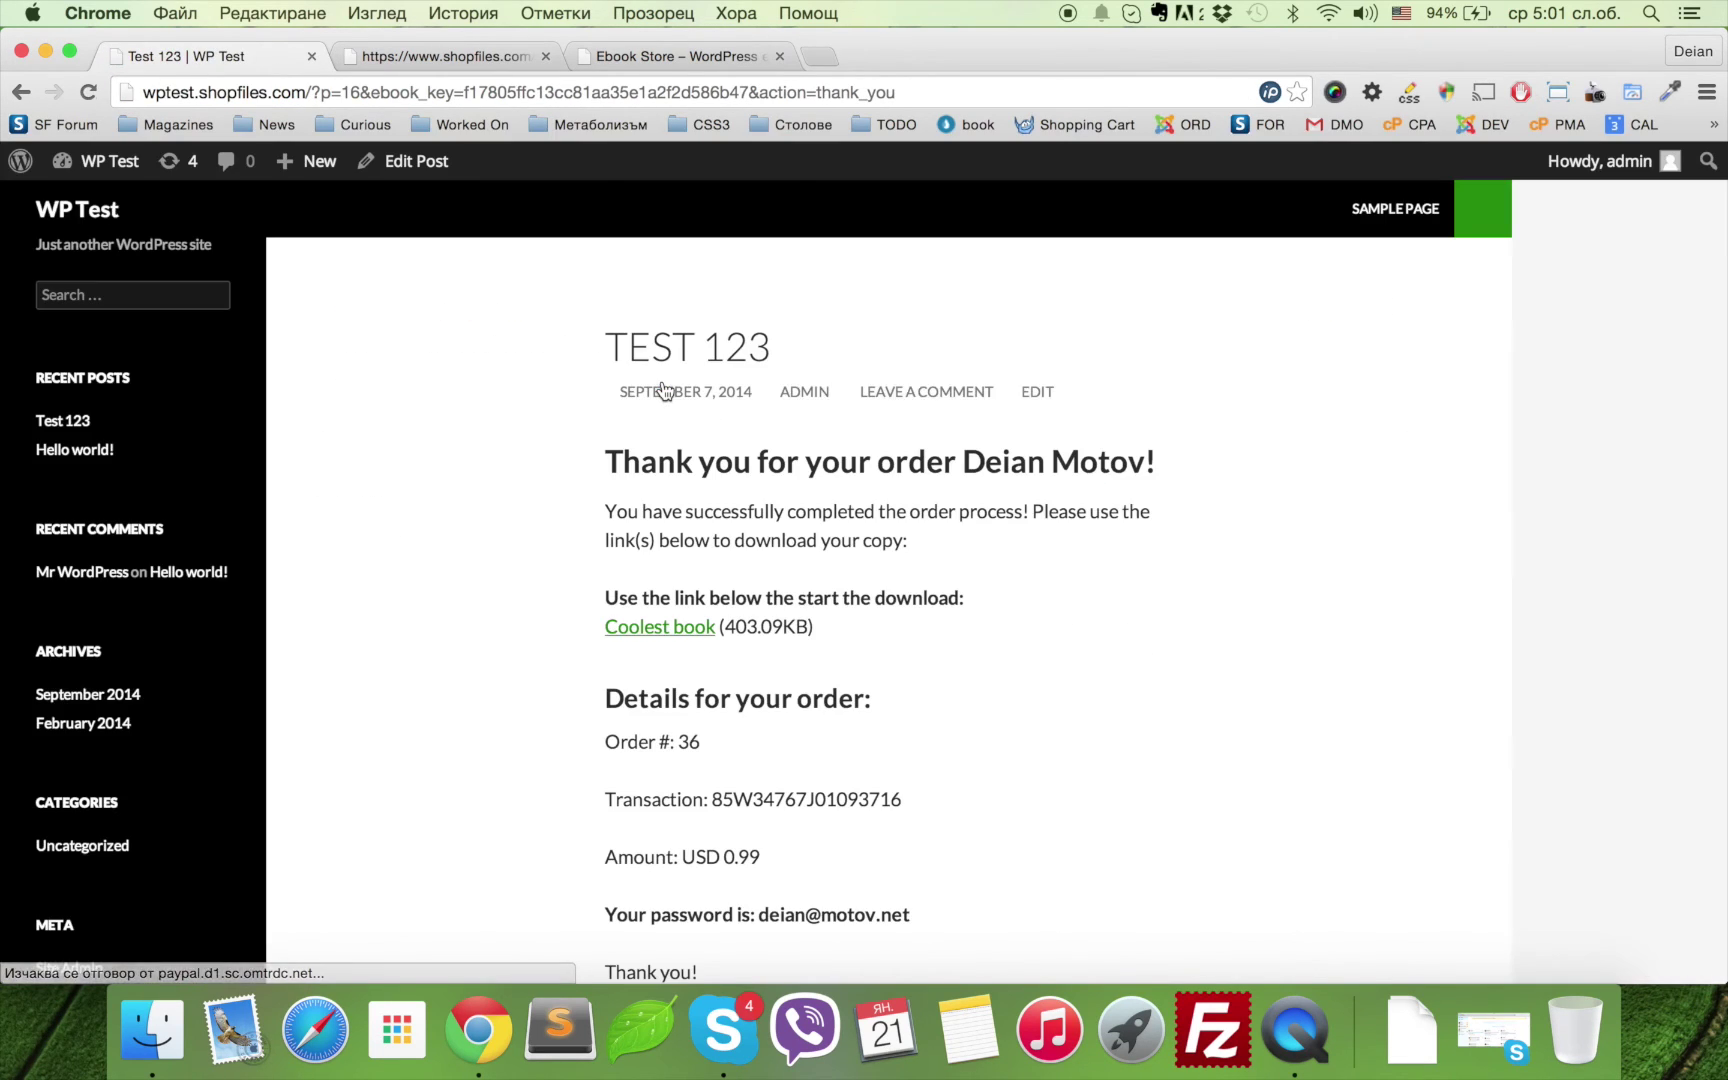
{"action": "scroll", "coordinate": [918, 820], "scroll_direction": "down", "scroll_amount": 3}
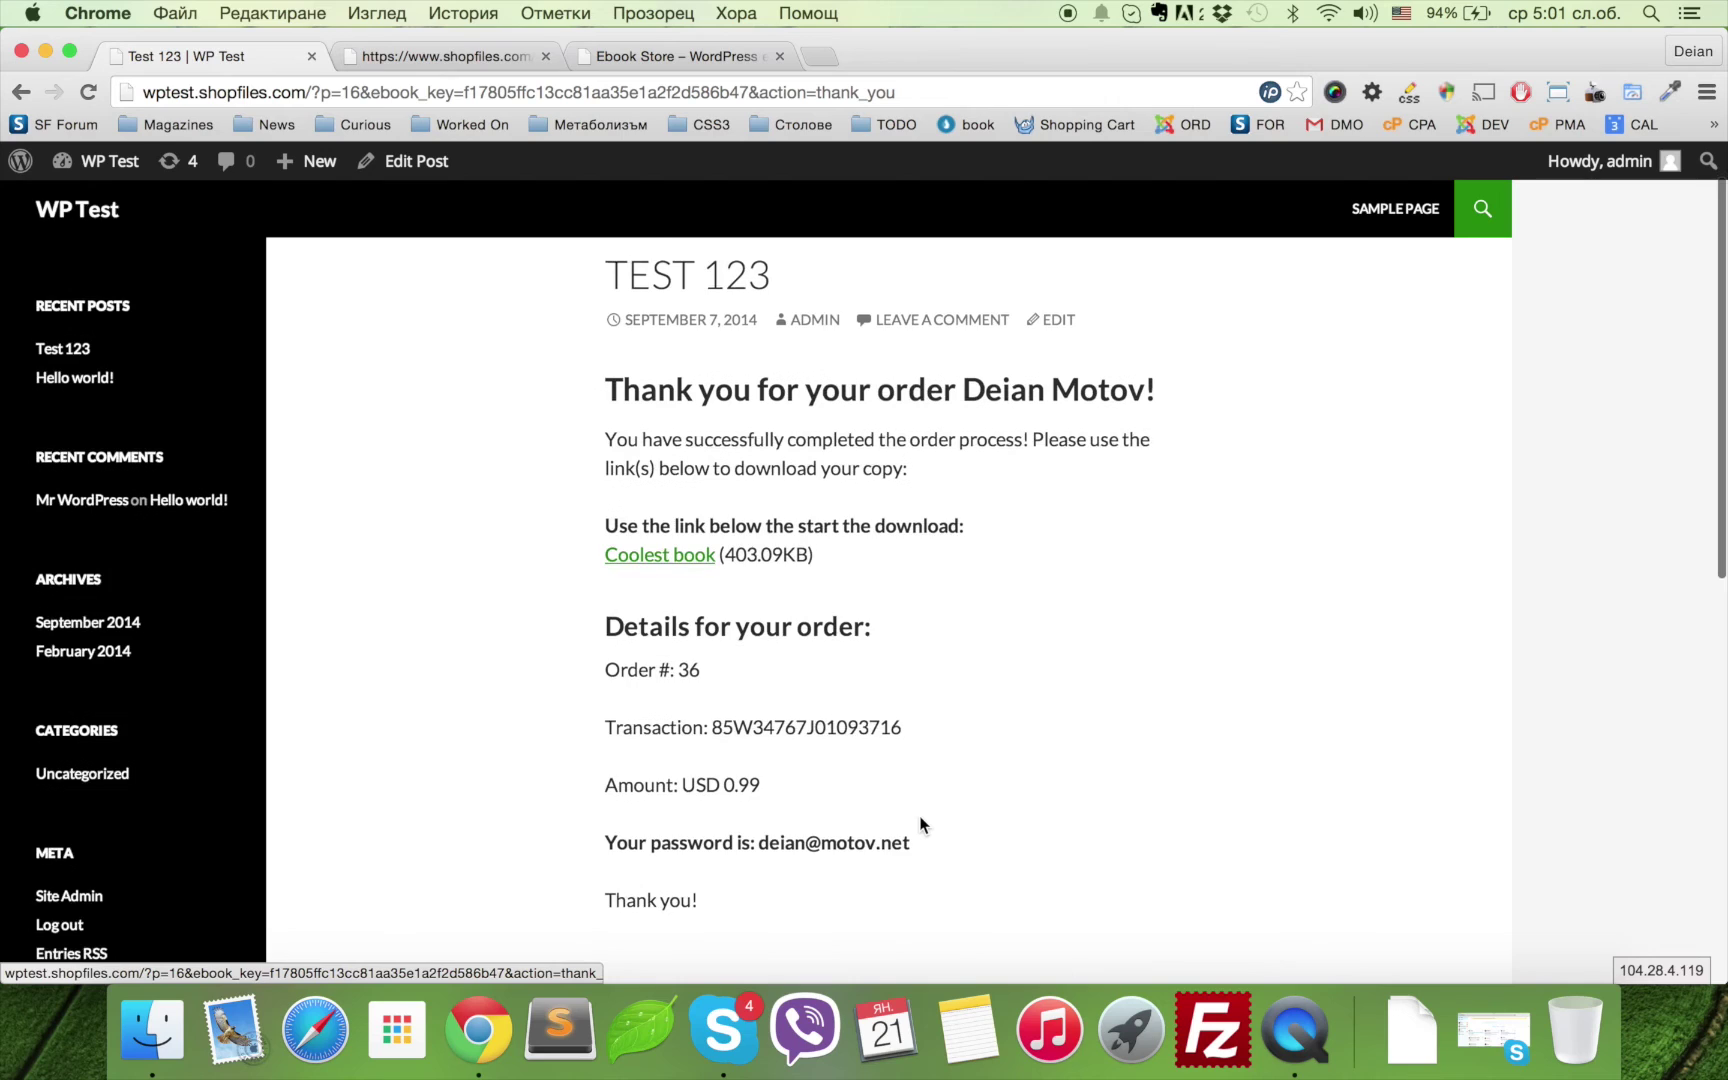
{"action": "scroll", "coordinate": [918, 822], "scroll_direction": "up", "scroll_amount": 2}
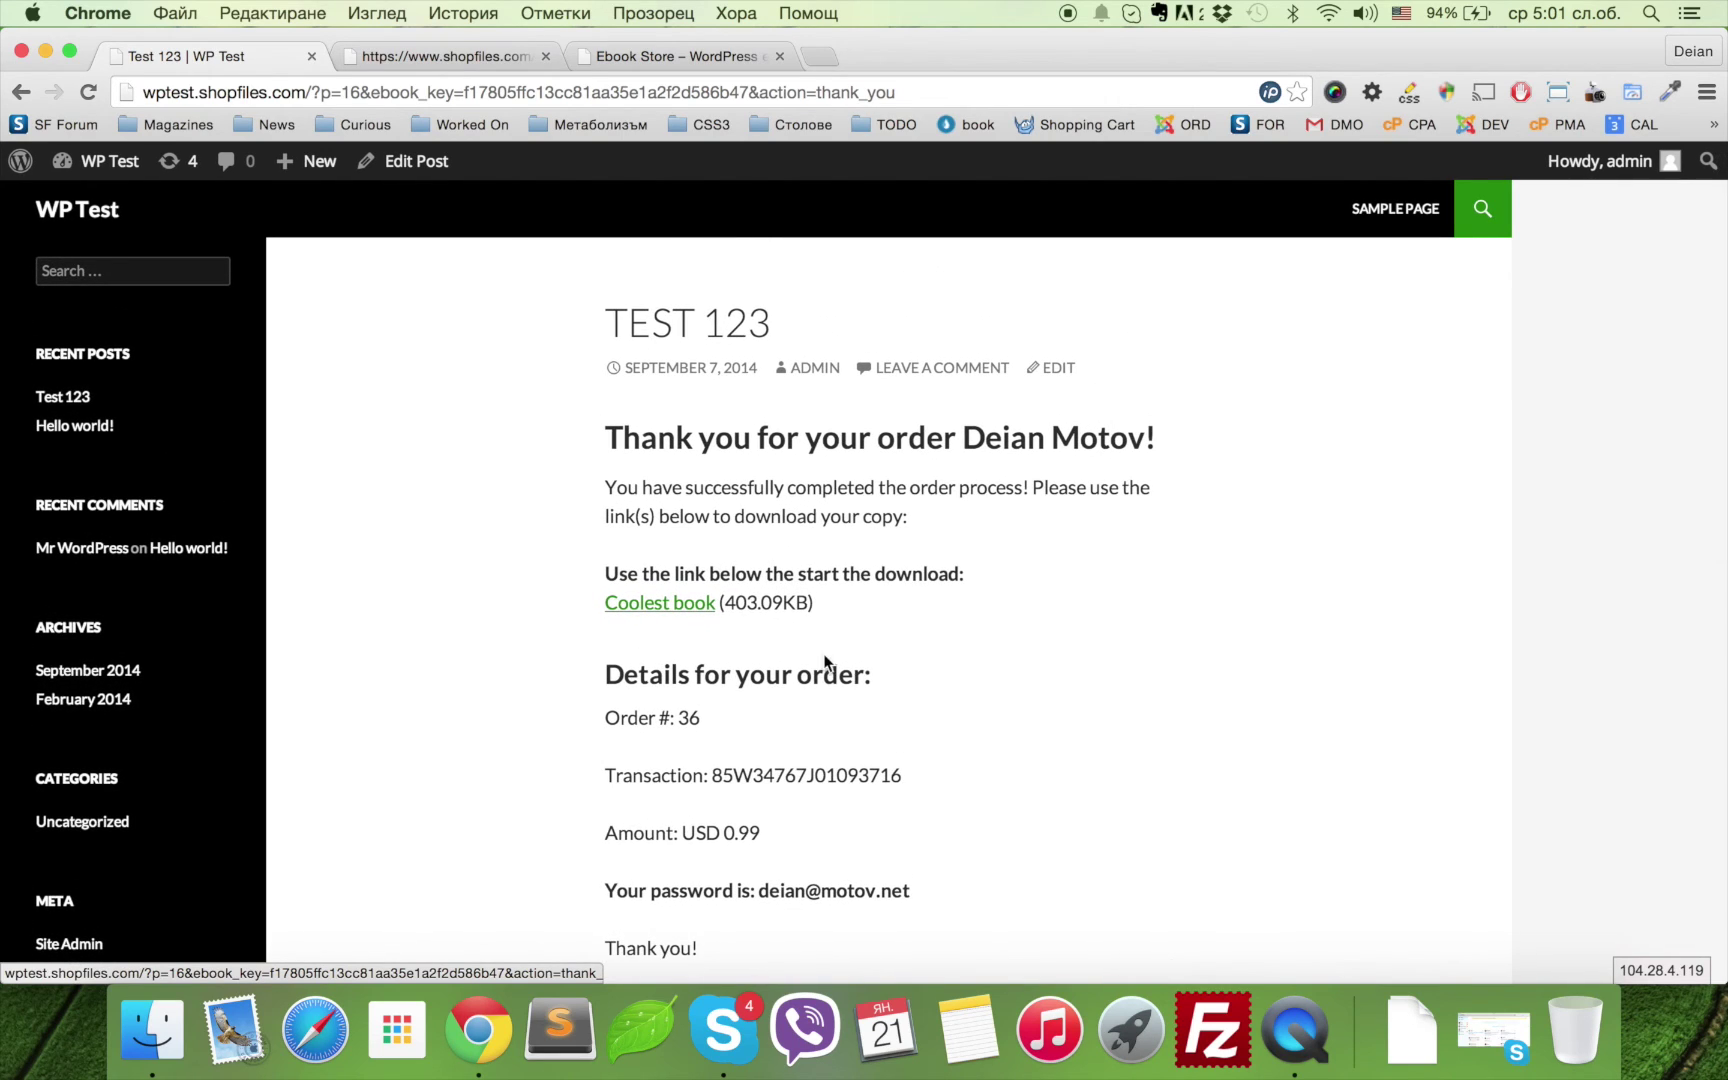
{"action": "scroll", "coordinate": [778, 862], "scroll_direction": "down", "scroll_amount": 2}
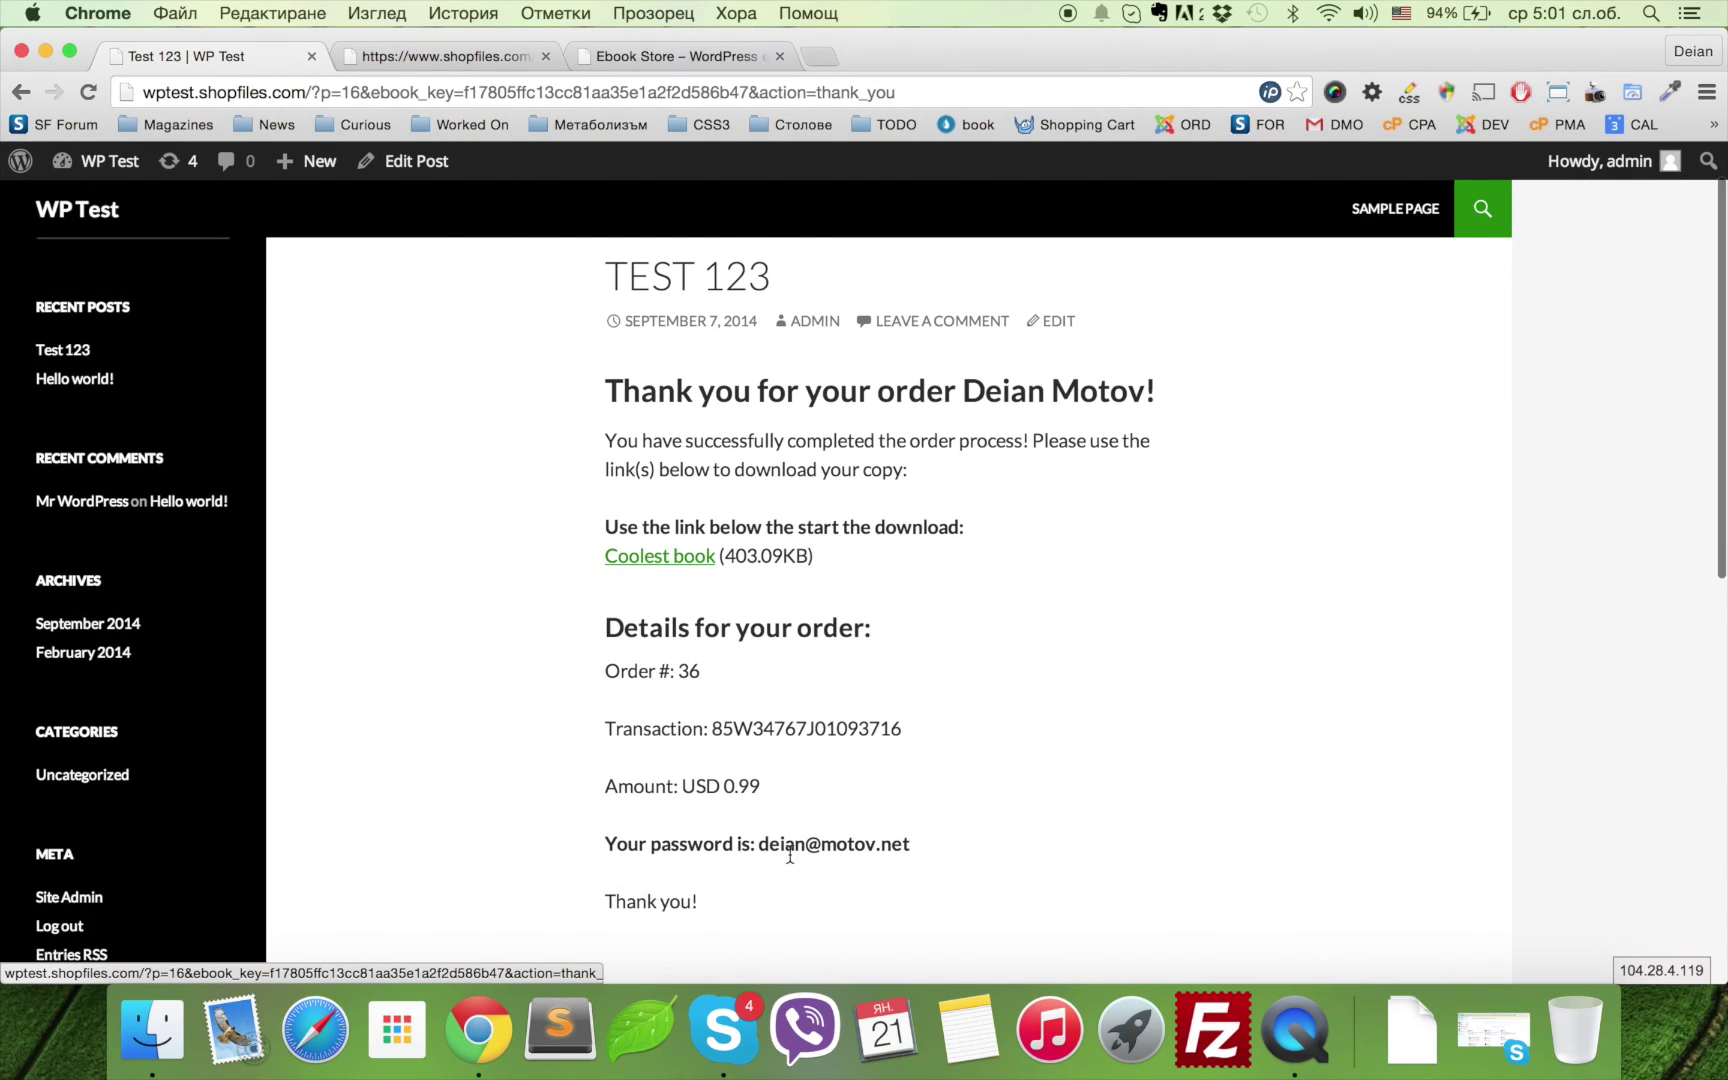
{"action": "double_click", "coordinate": [790, 856]}
{"action": "left_click_drag", "start_coordinate": [790, 856], "coordinate": [893, 851]}
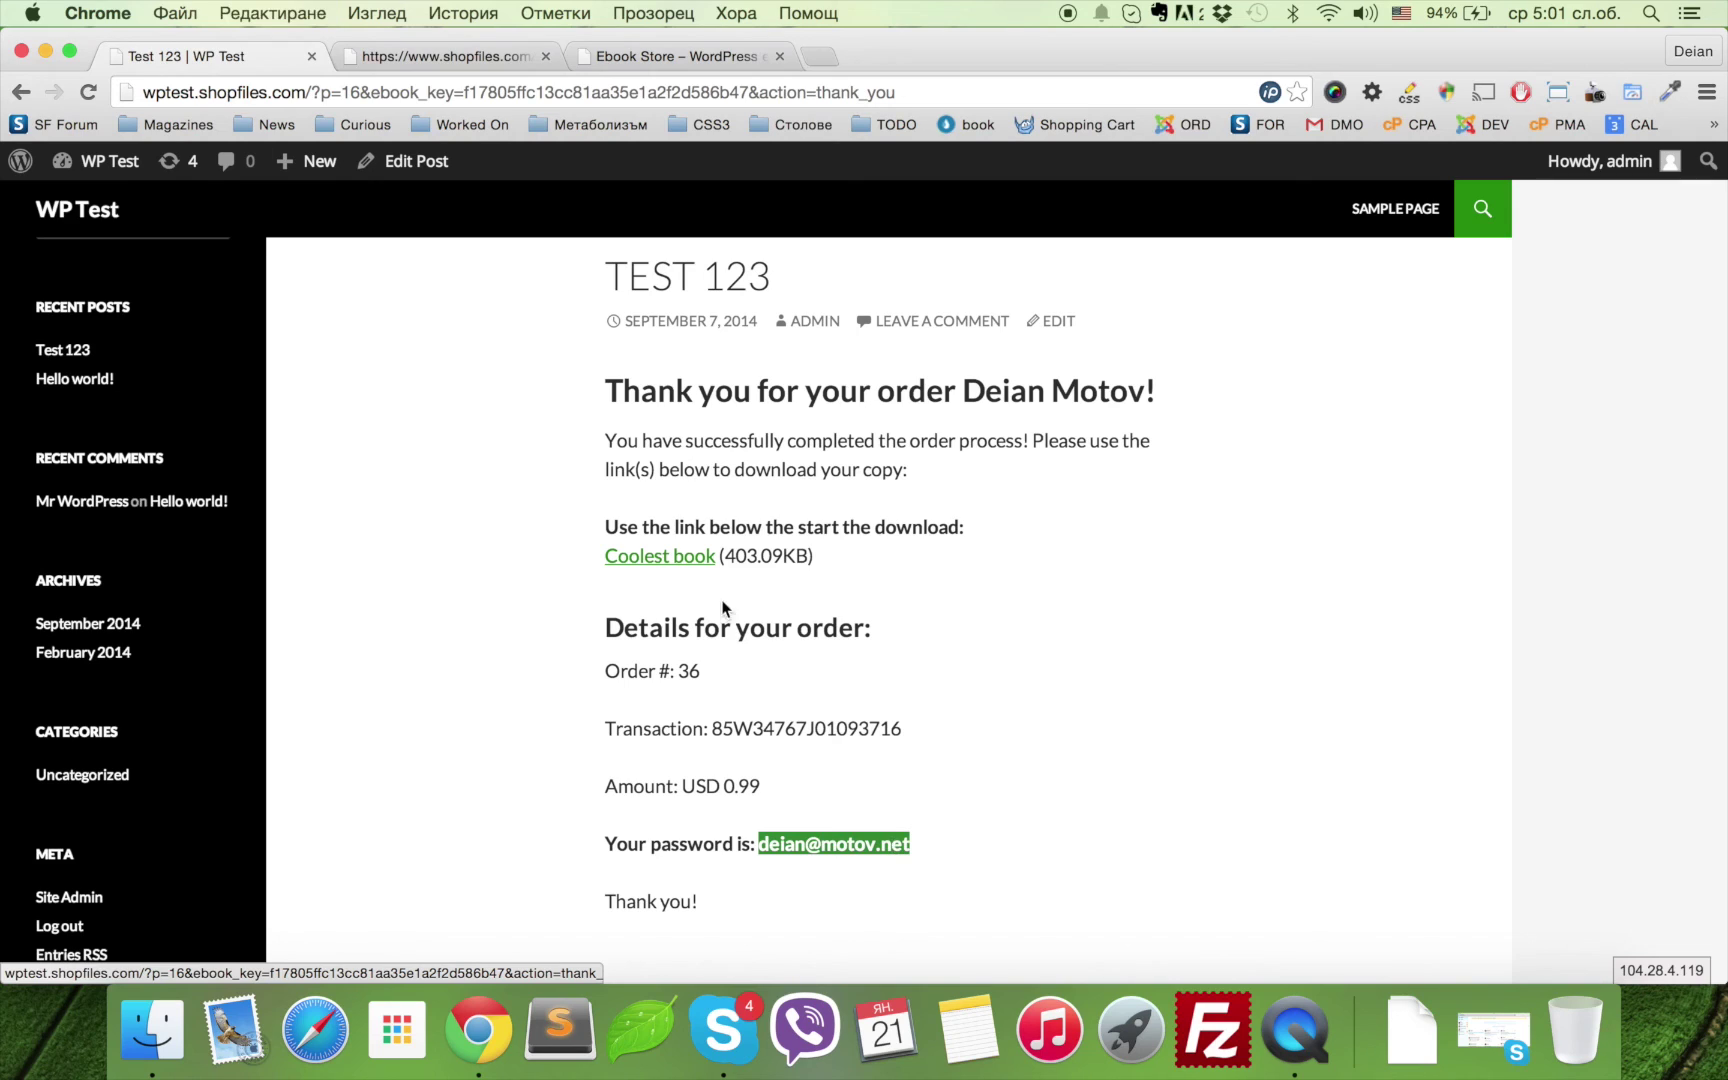
{"action": "left_click", "coordinate": [660, 558]}
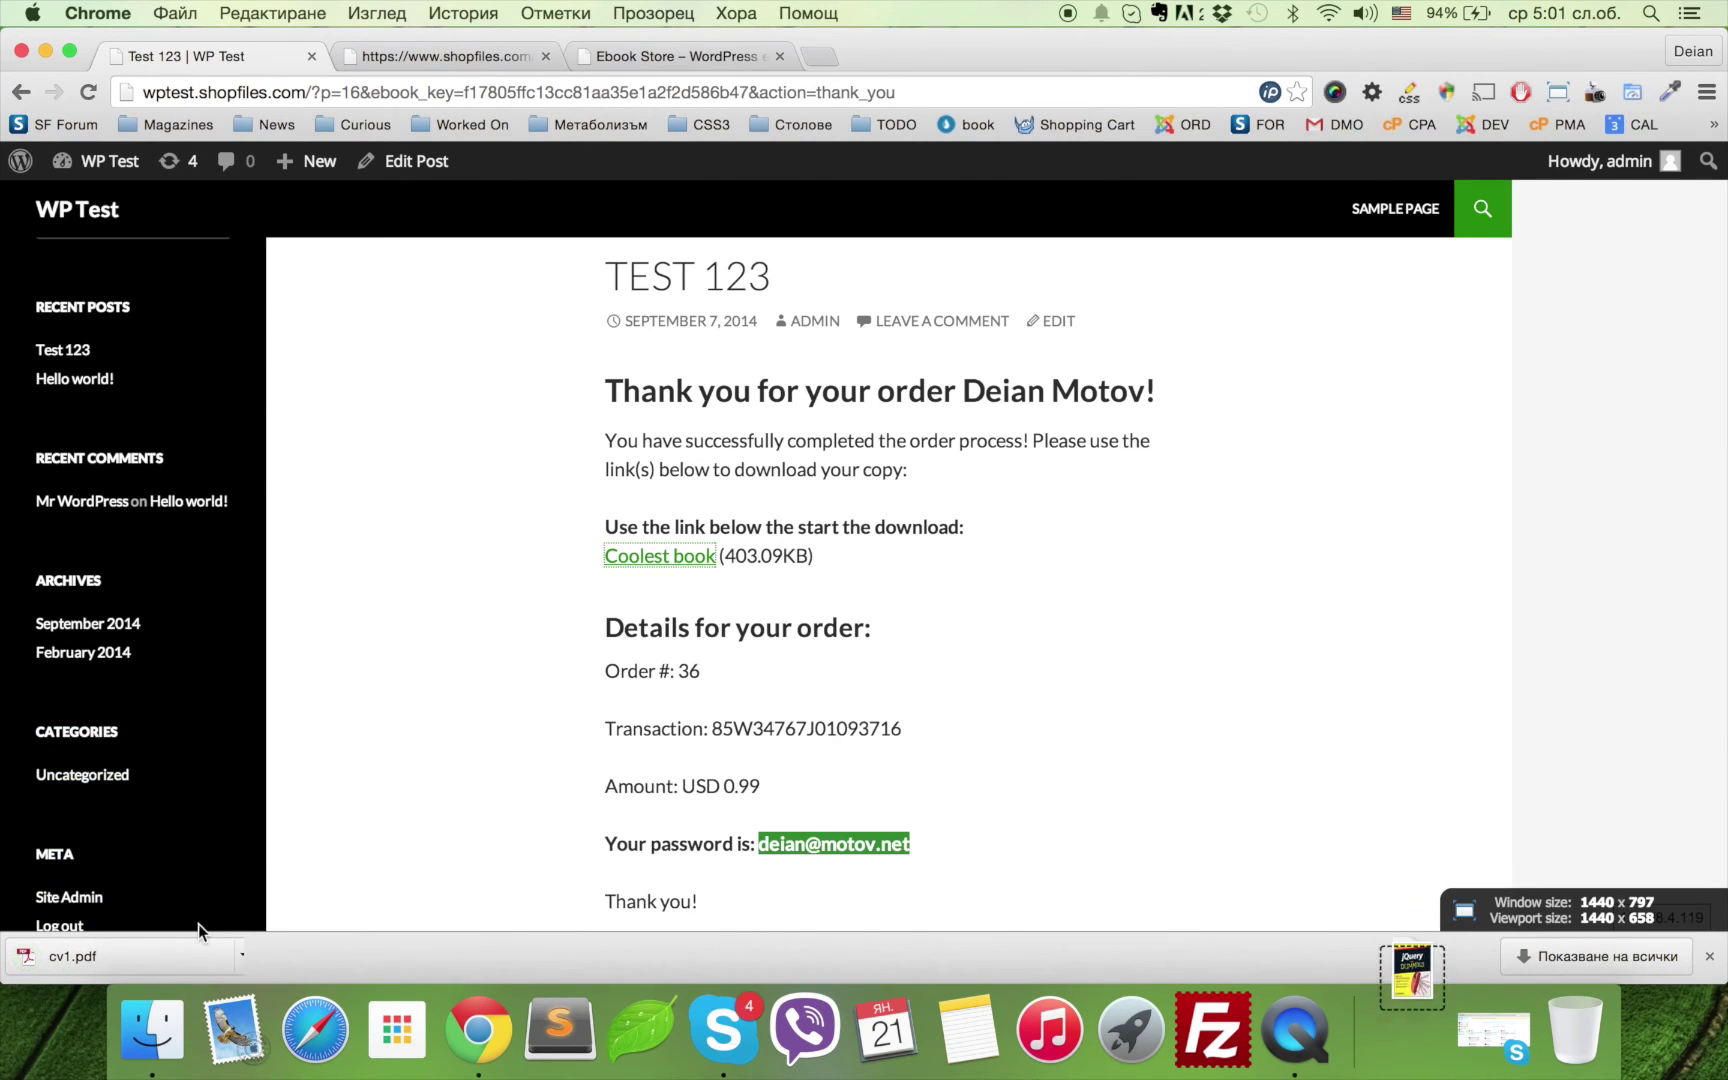
- Open the downloaded cv1.pdf and unlock it with the copied order password
{"action": "left_click", "coordinate": [142, 960]}
{"action": "key", "text": "super+v"}
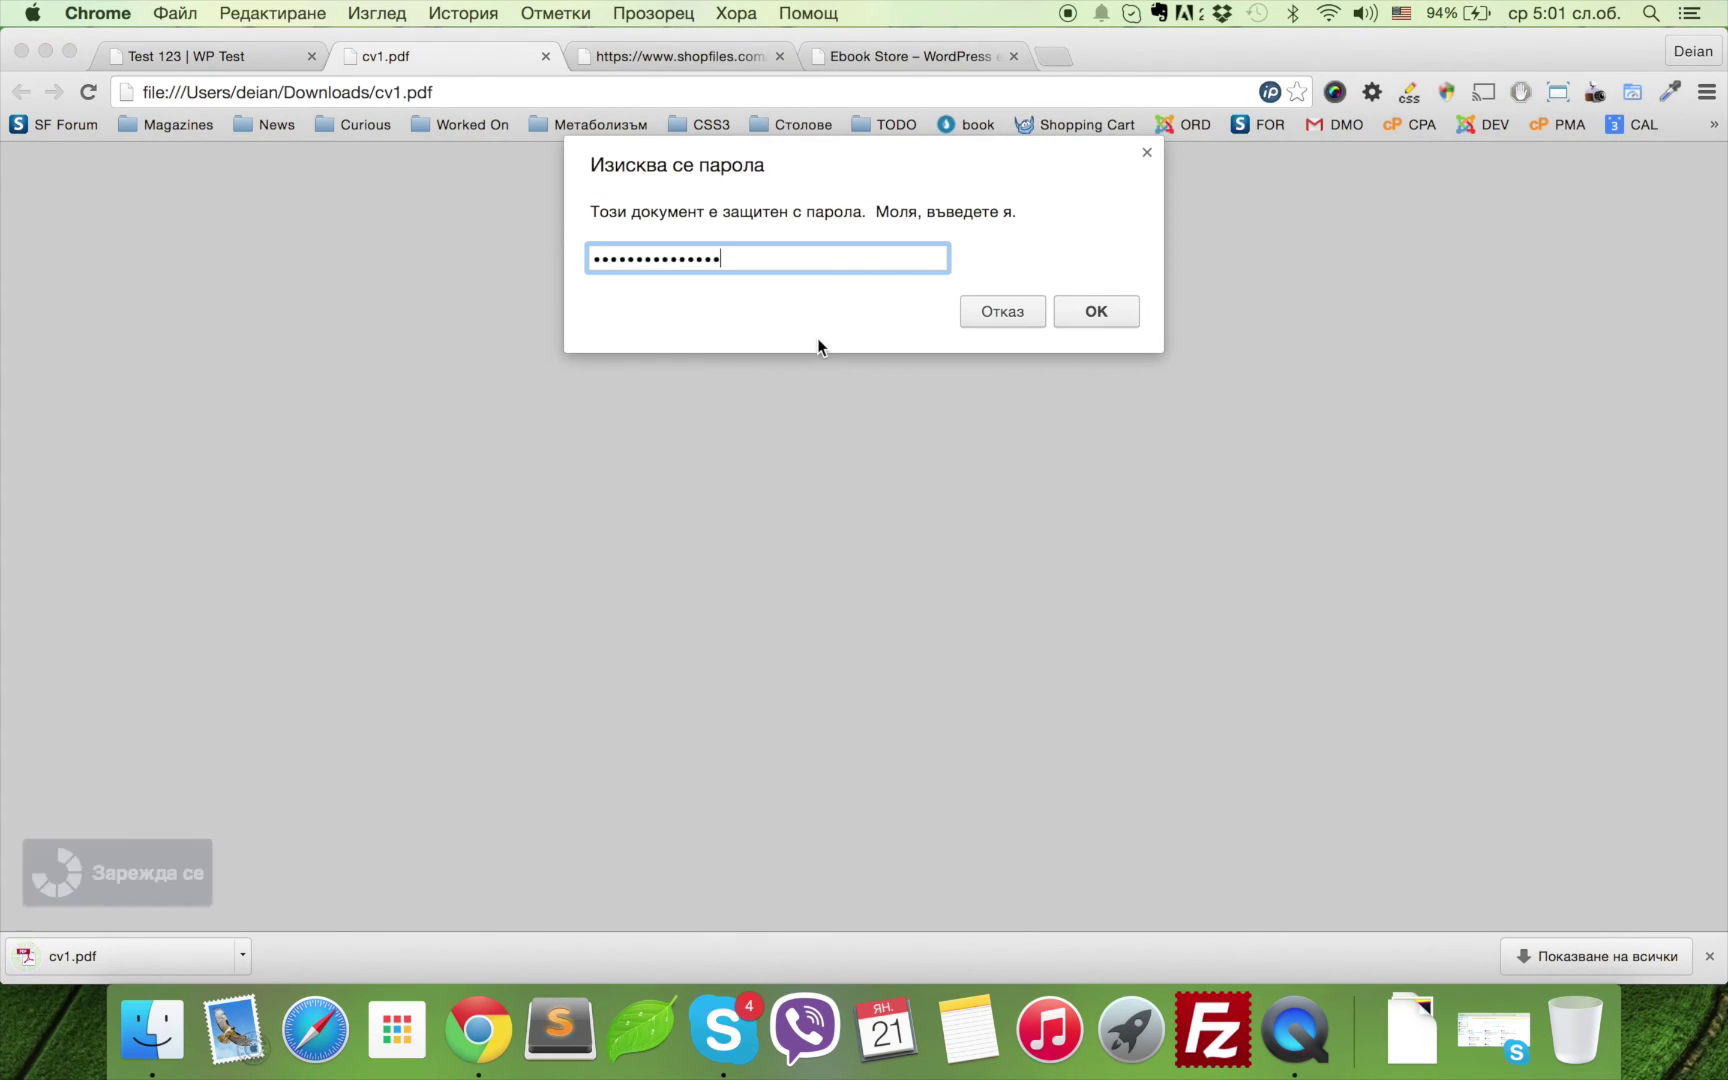
{"action": "key", "text": "Return"}
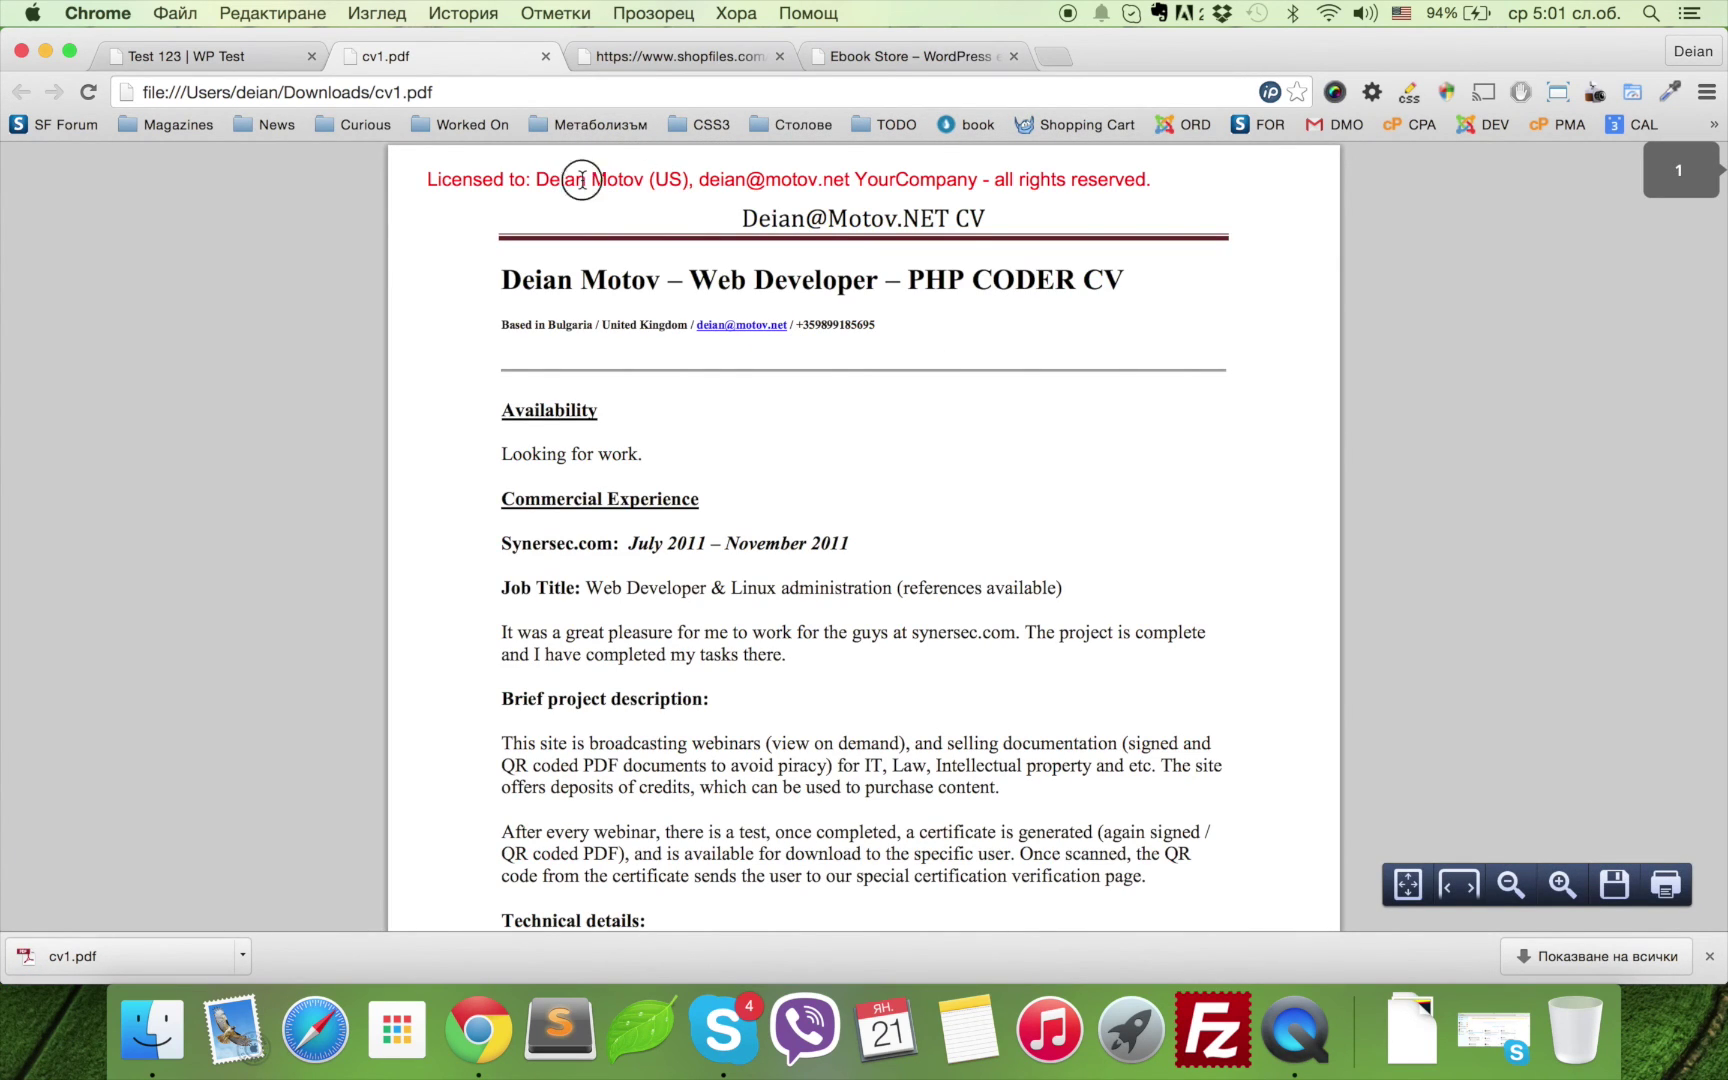
- Inspect the PDF's red buyer licence line, then return to the order thank-you page
{"action": "triple_click", "coordinate": [582, 181]}
{"action": "scroll", "coordinate": [645, 417], "scroll_direction": "down", "scroll_amount": 10}
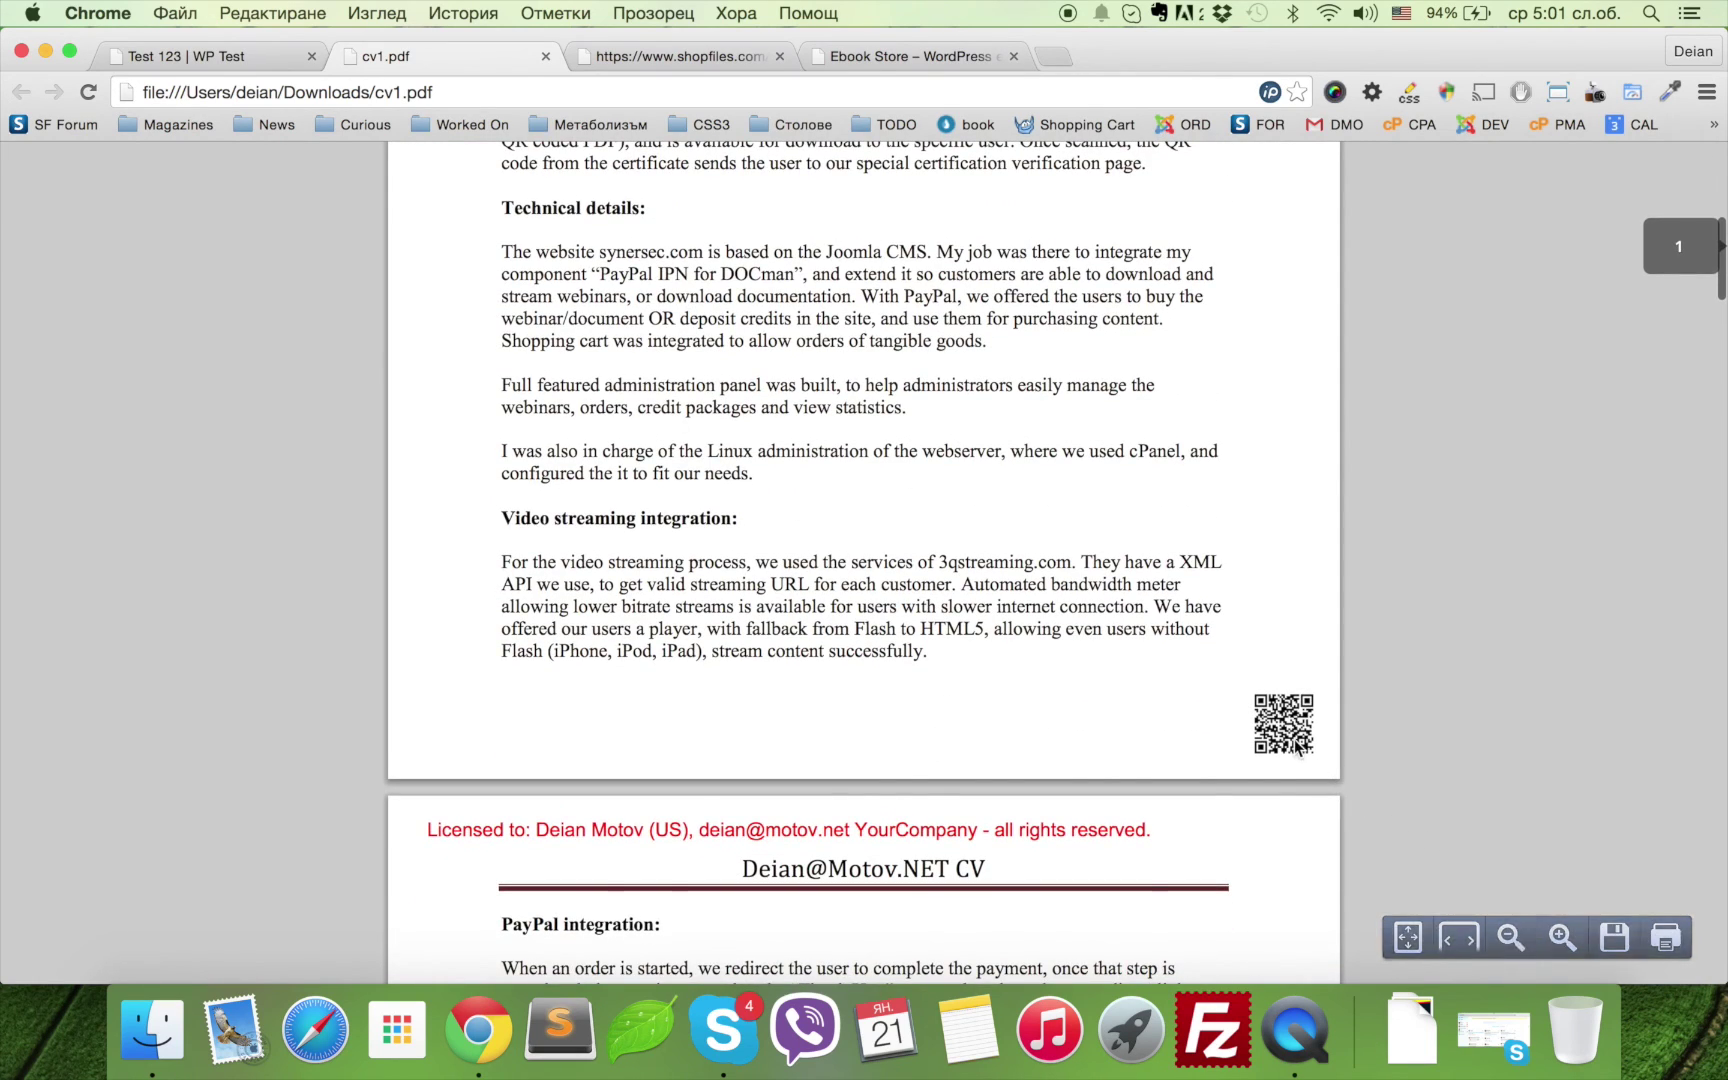
{"action": "scroll", "coordinate": [1295, 738], "scroll_direction": "up", "scroll_amount": 8}
{"action": "scroll", "coordinate": [769, 359], "scroll_direction": "up", "scroll_amount": 3}
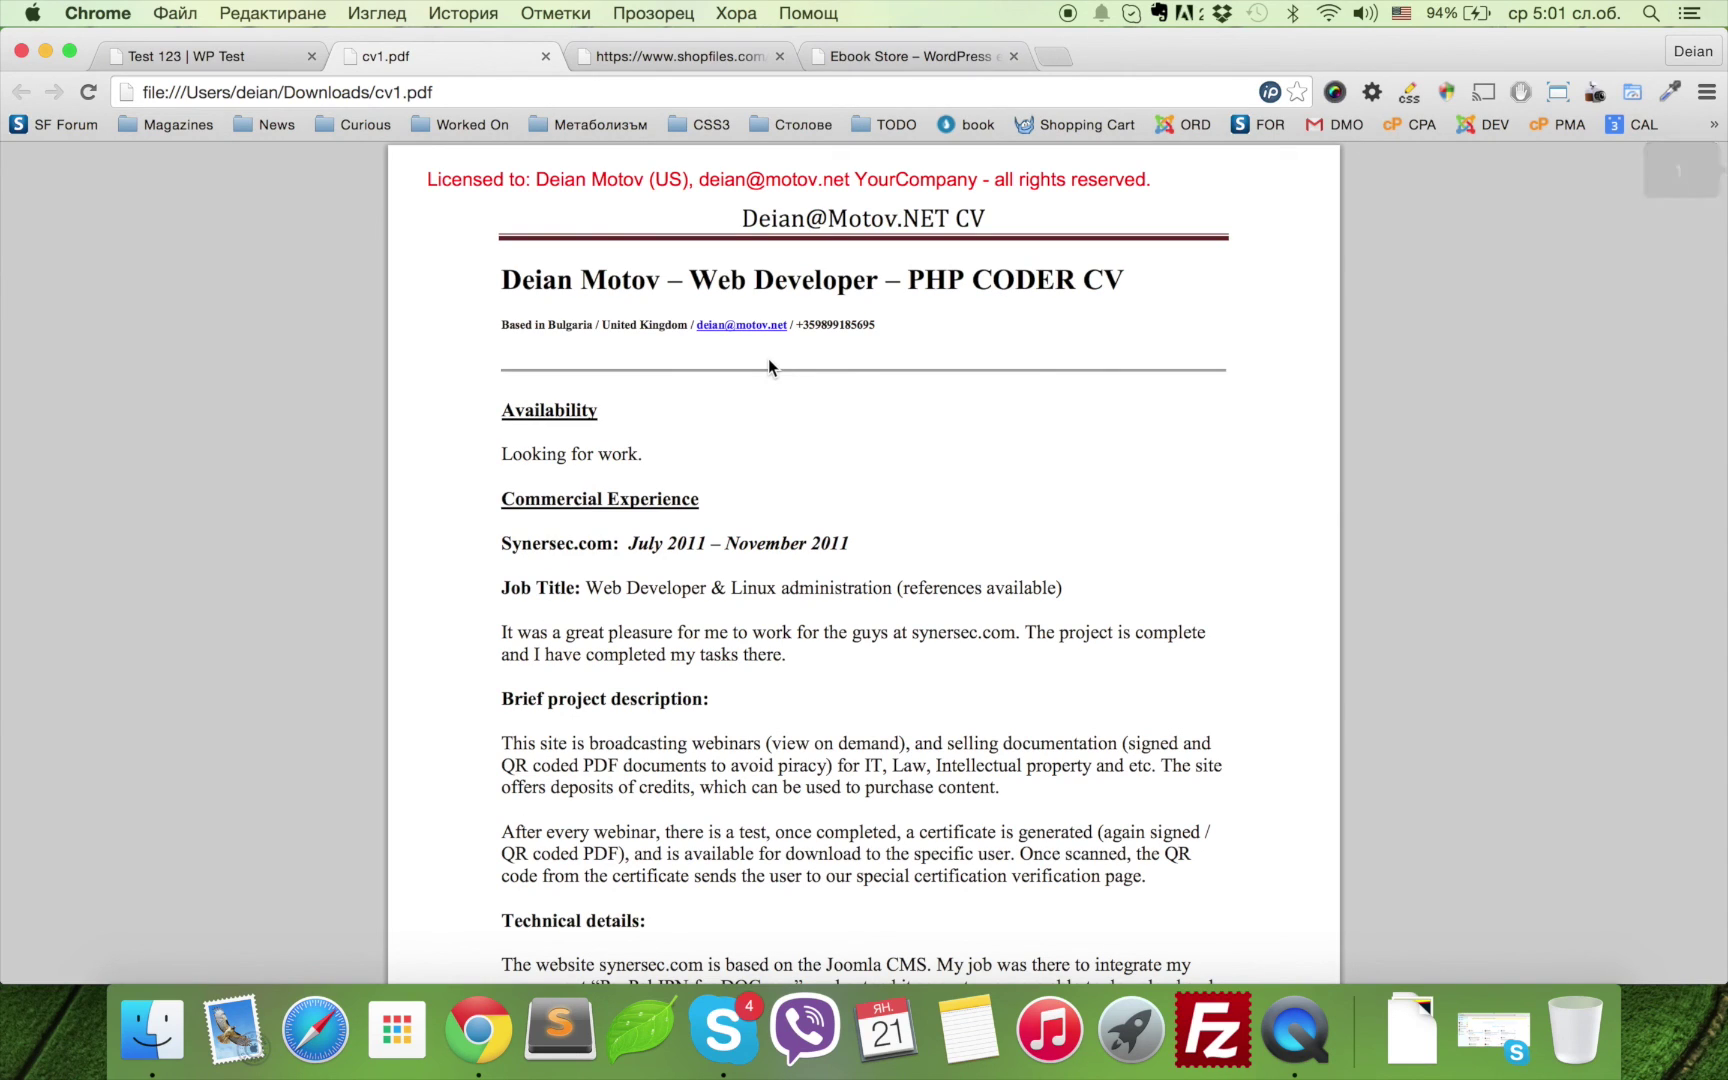
{"action": "key", "text": "ctrl+shift+Tab"}
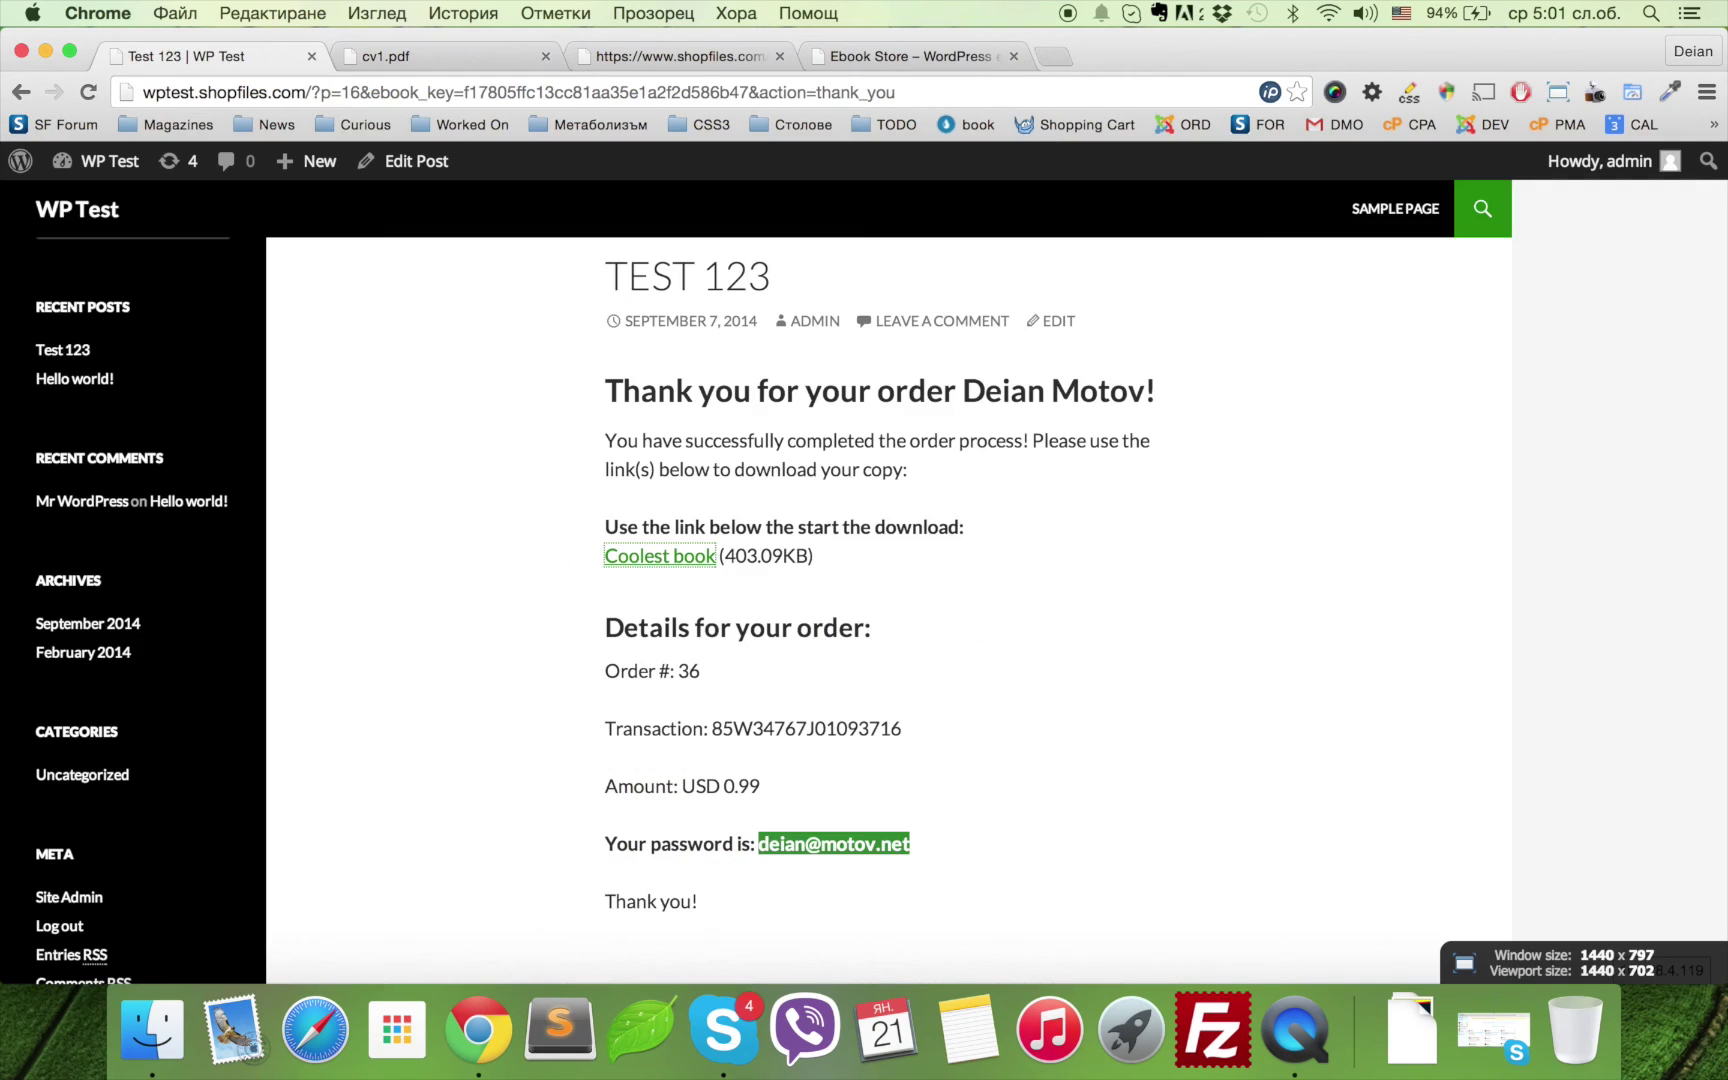